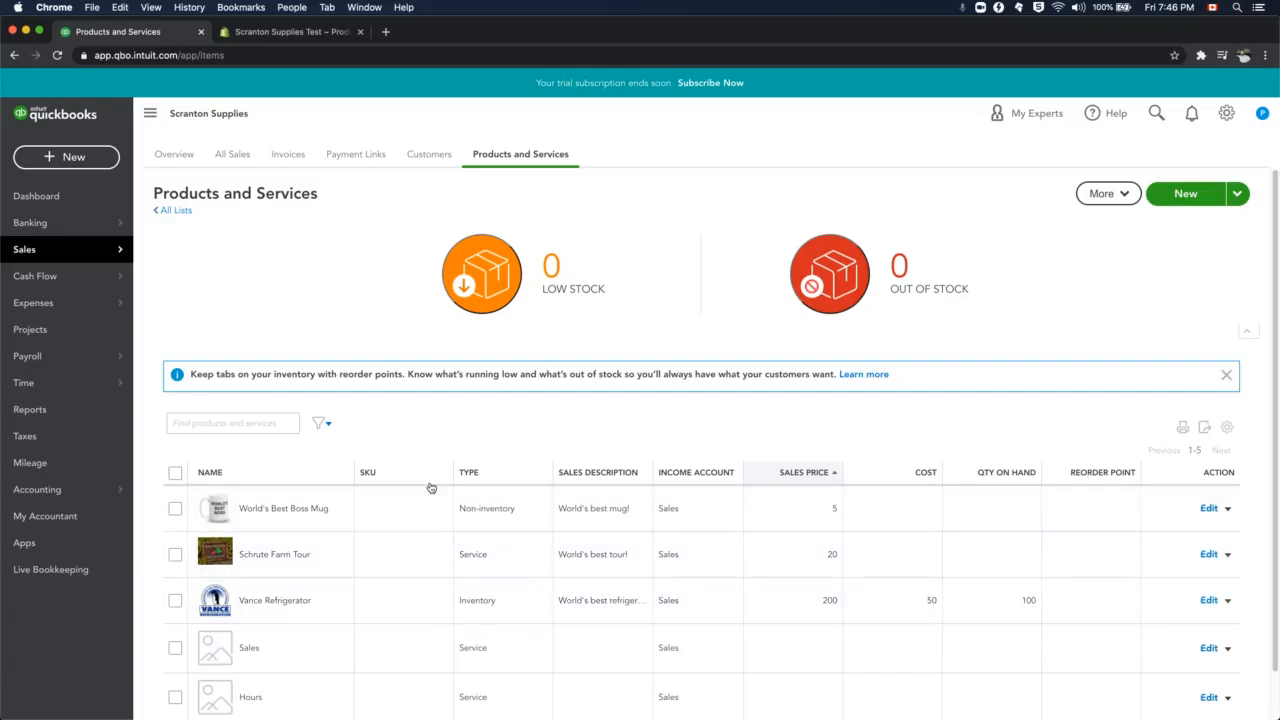
# - Check the product list in the Shopify store and return to the QuickBooks products and services list
pyautogui.click(282, 38)
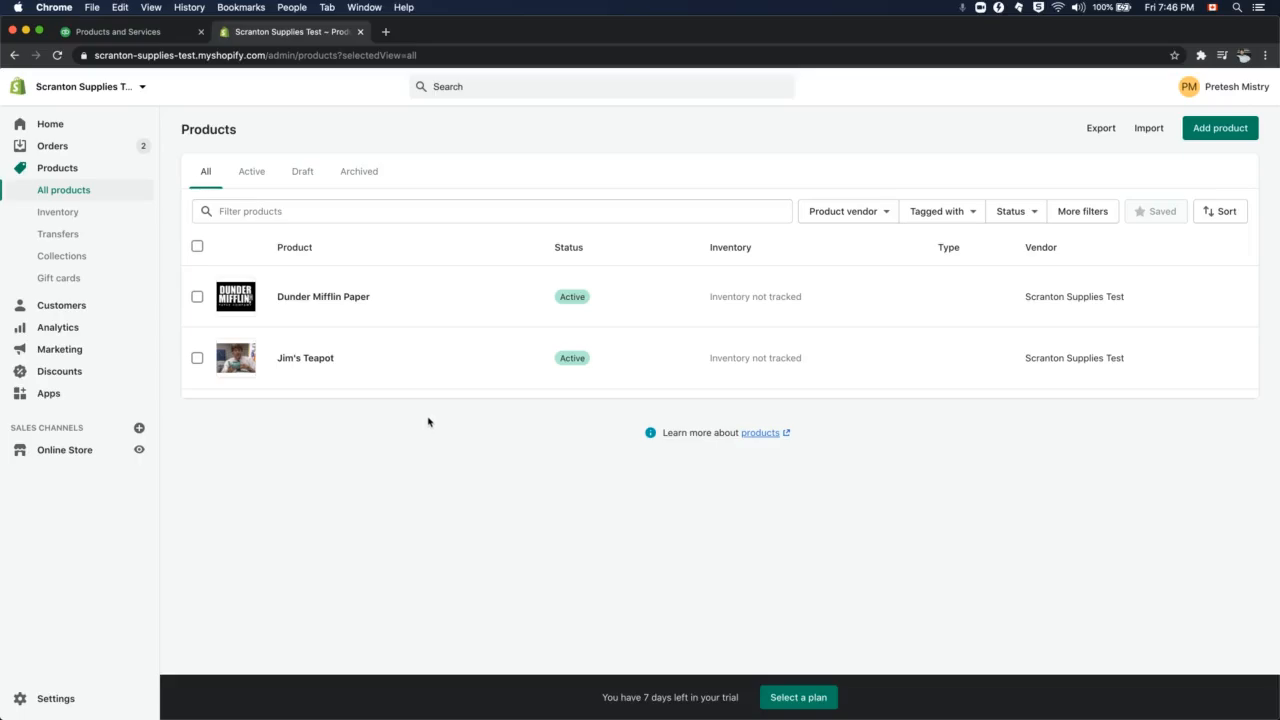
pyautogui.click(128, 38)
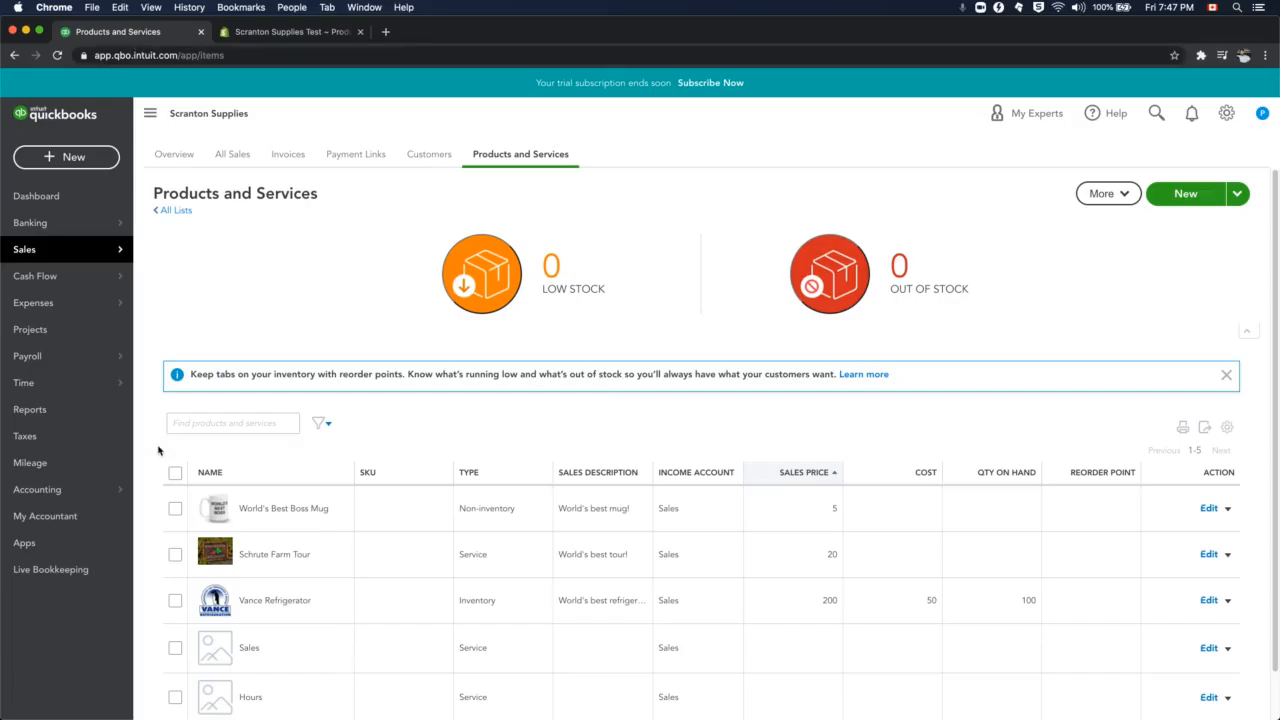
# - Open the QuickBooks app marketplace and look through its featured, recommended and payment apps
pyautogui.click(67, 545)
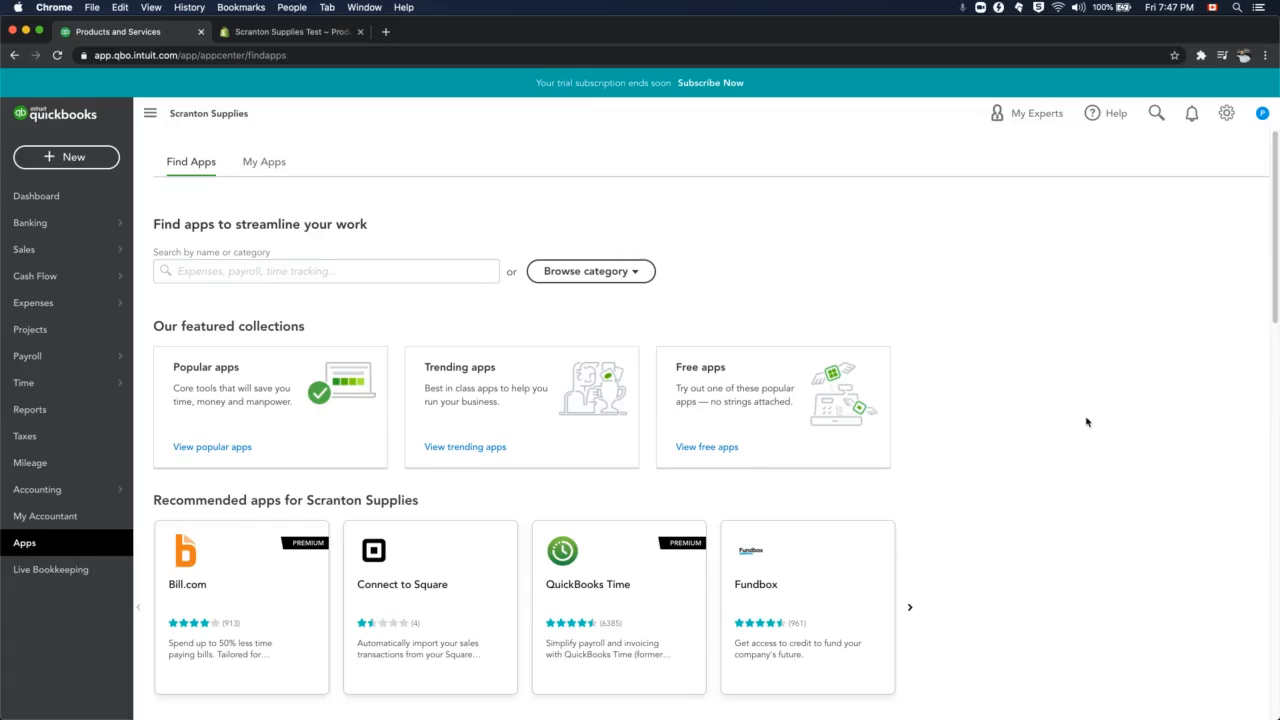
pyautogui.scroll(-1, 1042, 462)
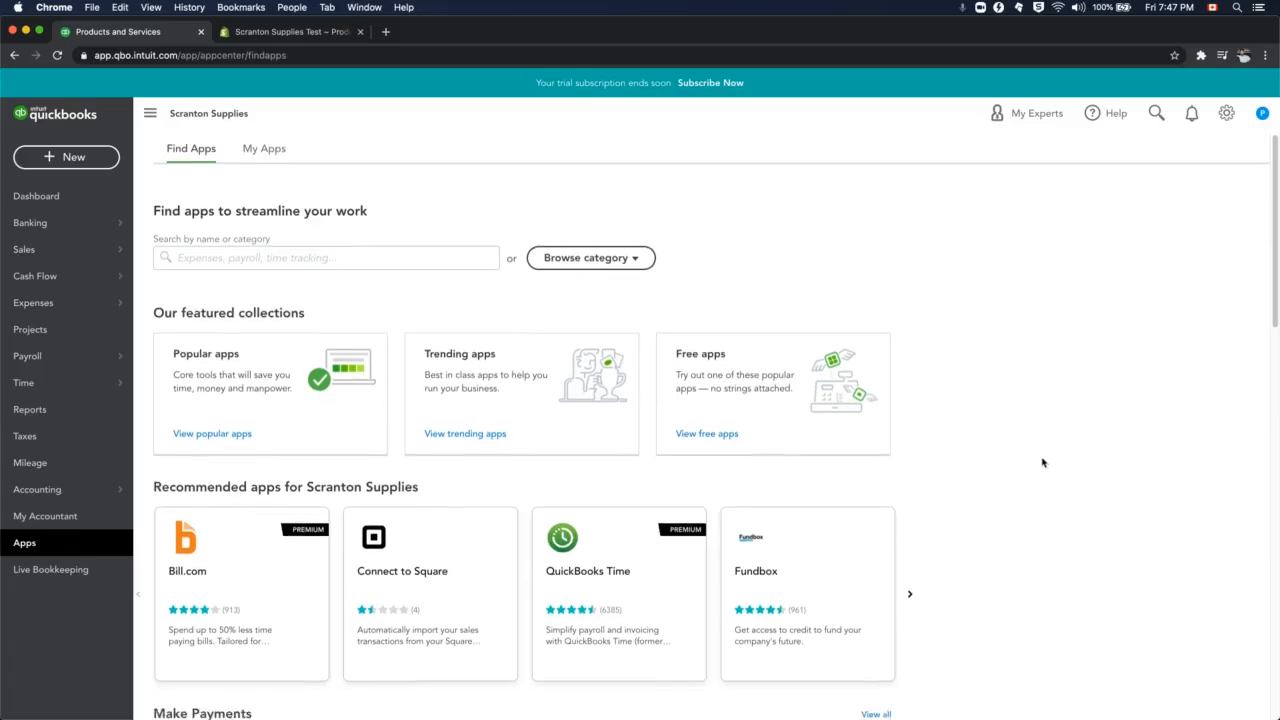
pyautogui.scroll(-5, 1042, 462)
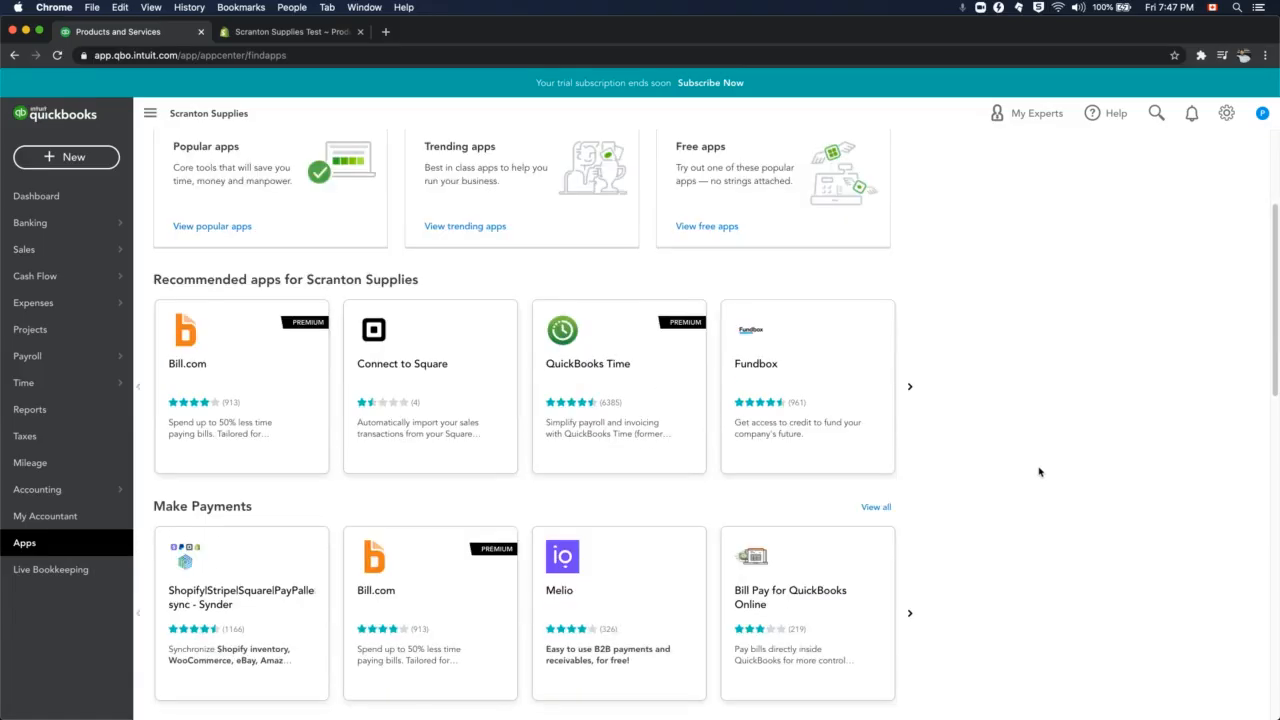
pyautogui.scroll(-4, 1040, 471)
pyautogui.scroll(9, 1039, 472)
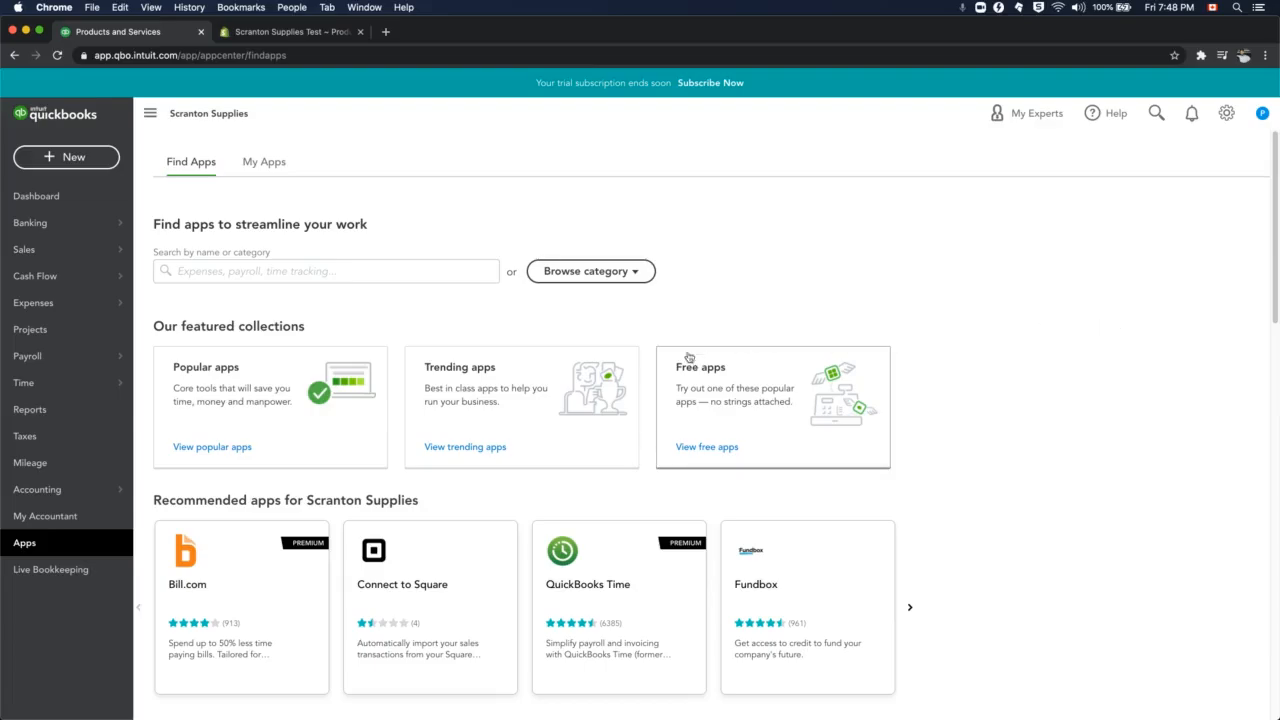
# - Search the app marketplace for "Shopify"
pyautogui.click(318, 272)
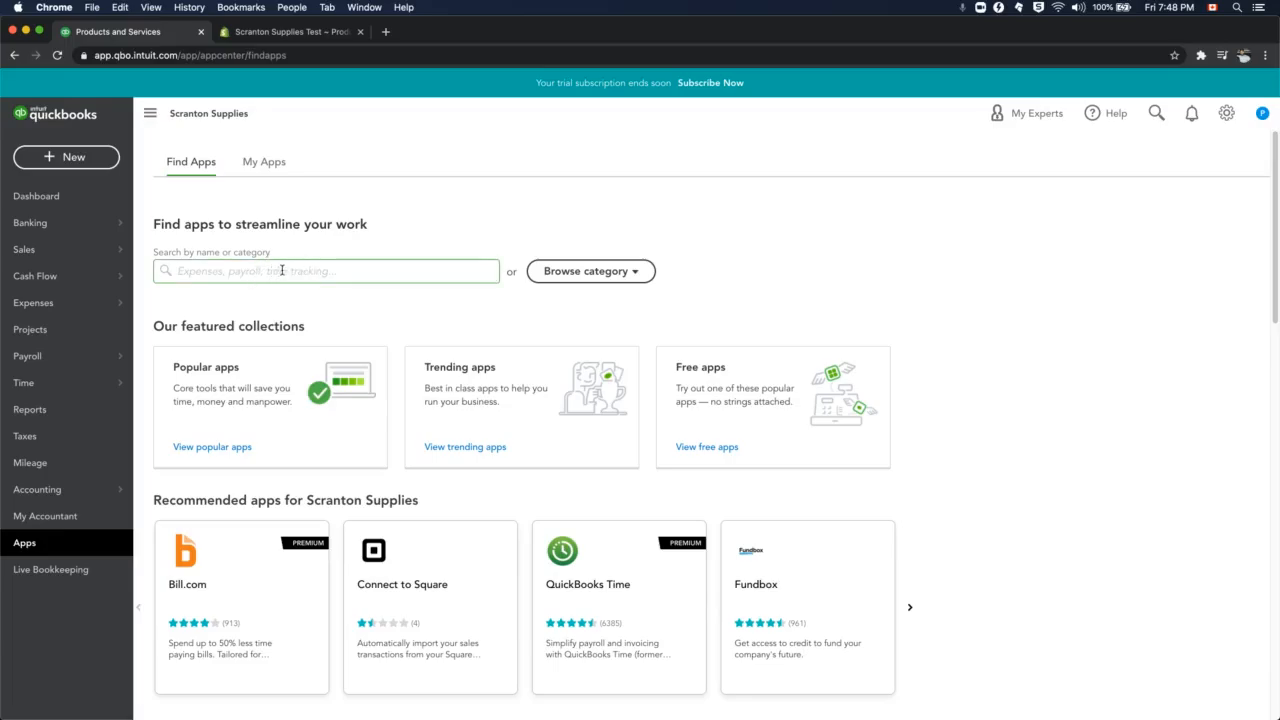
pyautogui.click(300, 271)
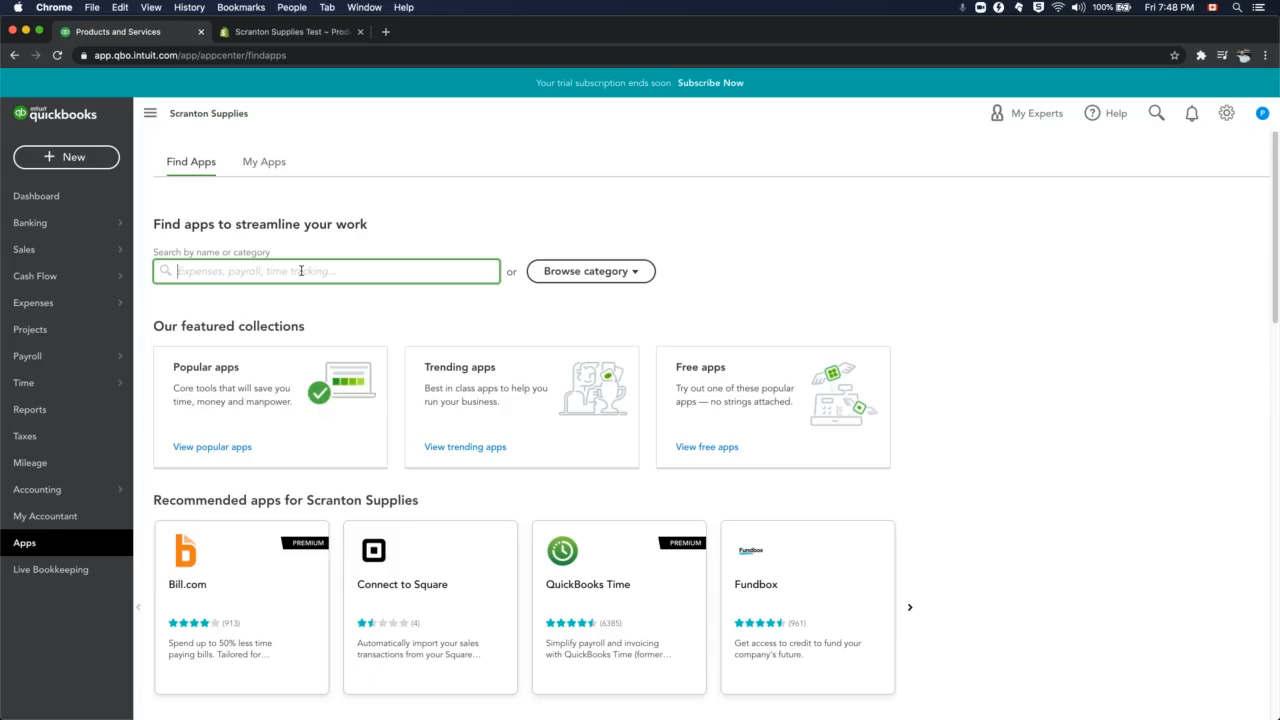
pyautogui.write('Shopify')
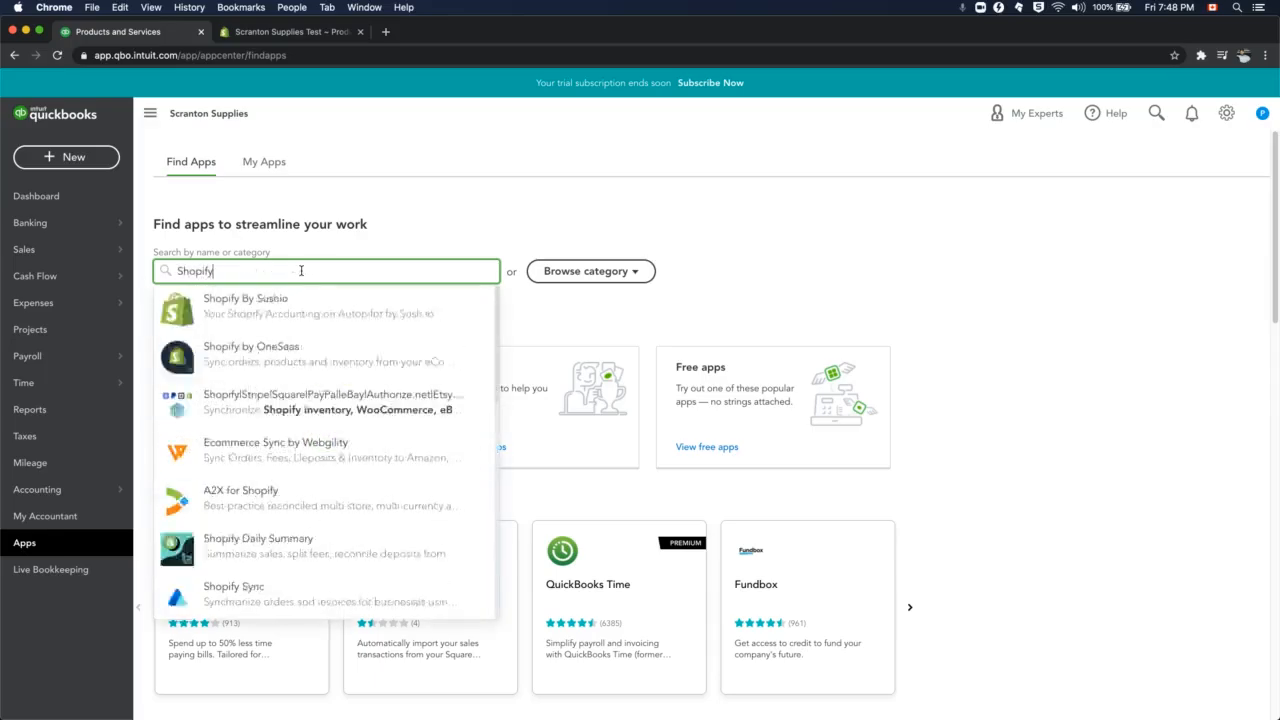
pyautogui.press('Return')
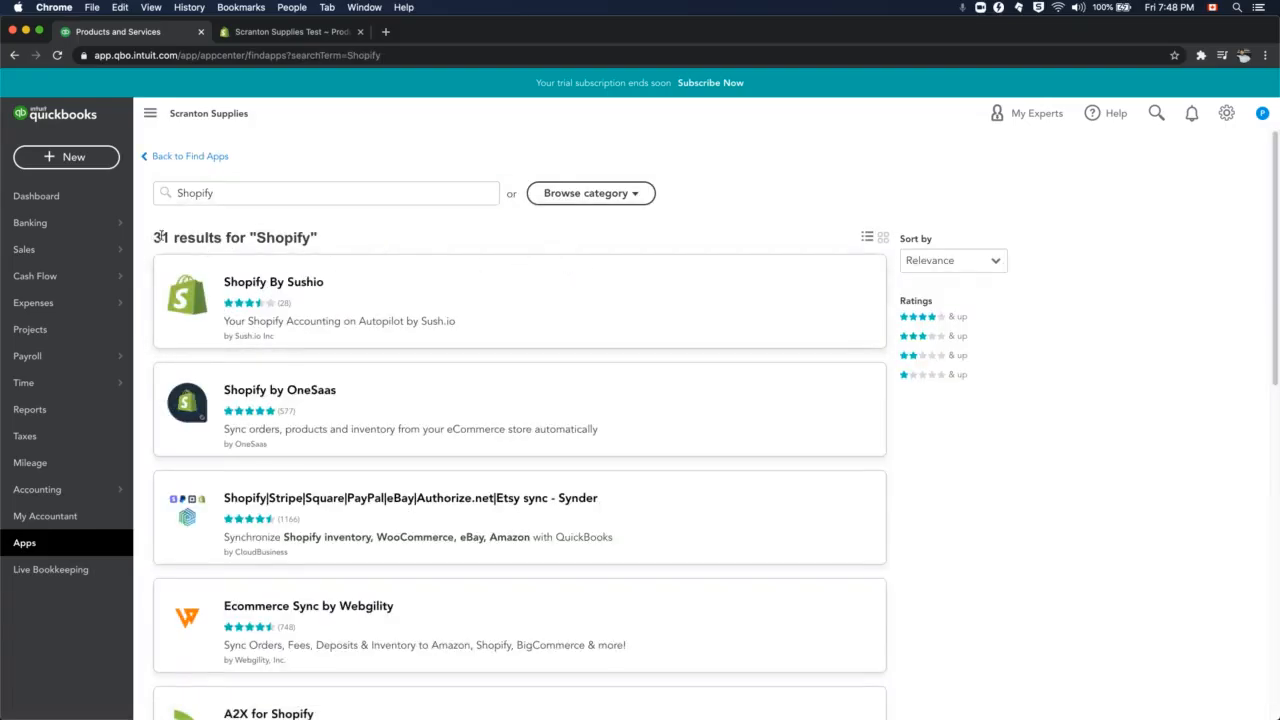
pyautogui.moveTo(153, 238); pyautogui.dragTo(239, 238)
pyautogui.click(194, 238)
pyautogui.moveTo(153, 239); pyautogui.dragTo(157, 237)
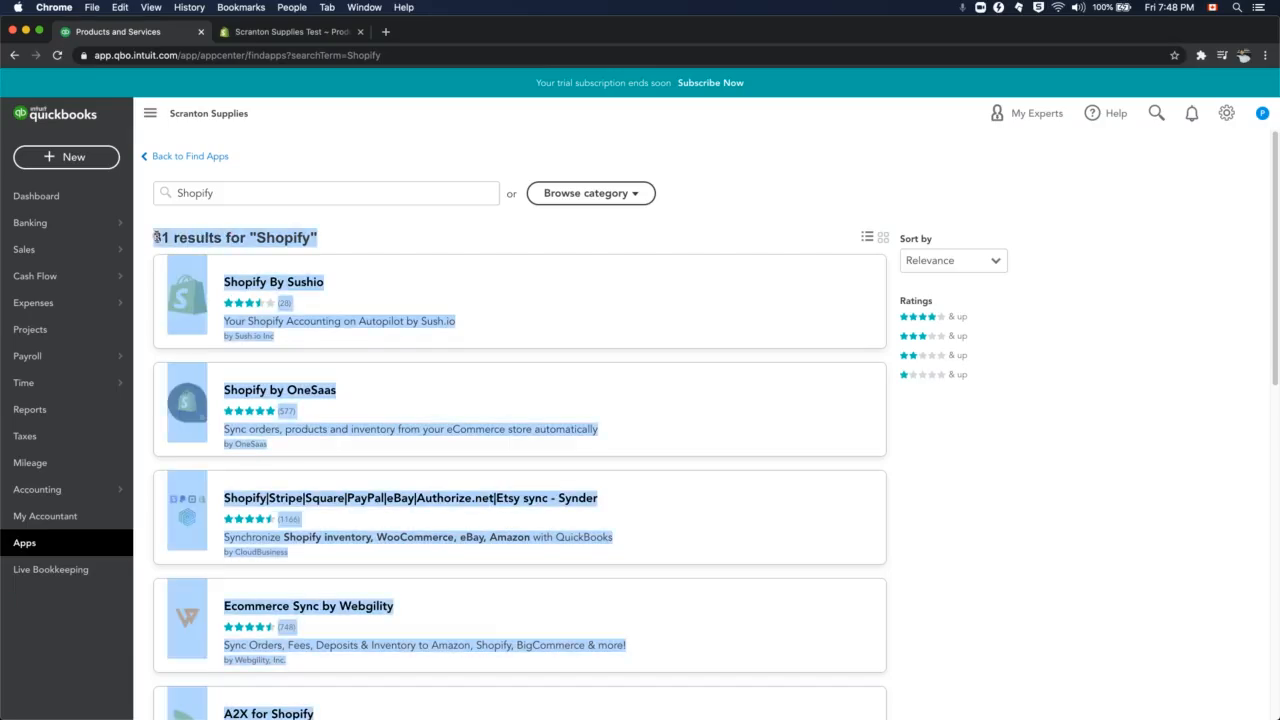
pyautogui.click(157, 237)
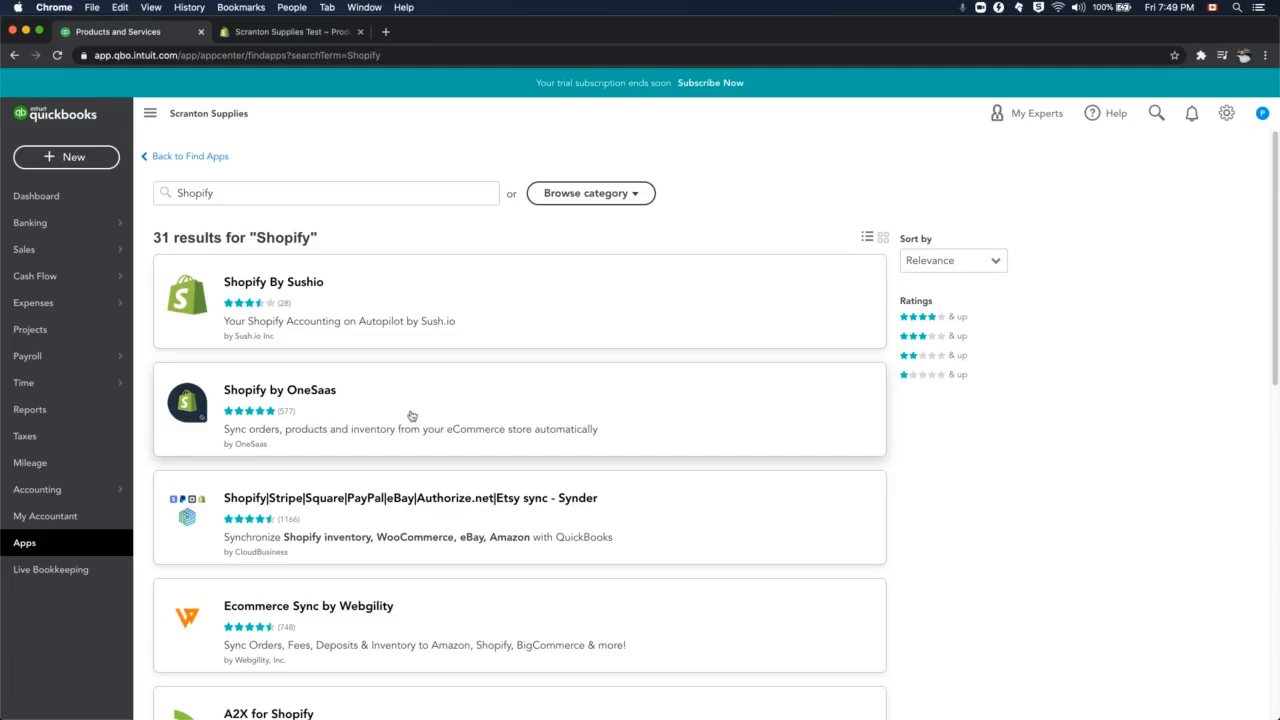
# - Open the Shopify by OneSaas listing and review its full key benefits, details and pricing
pyautogui.click(557, 394)
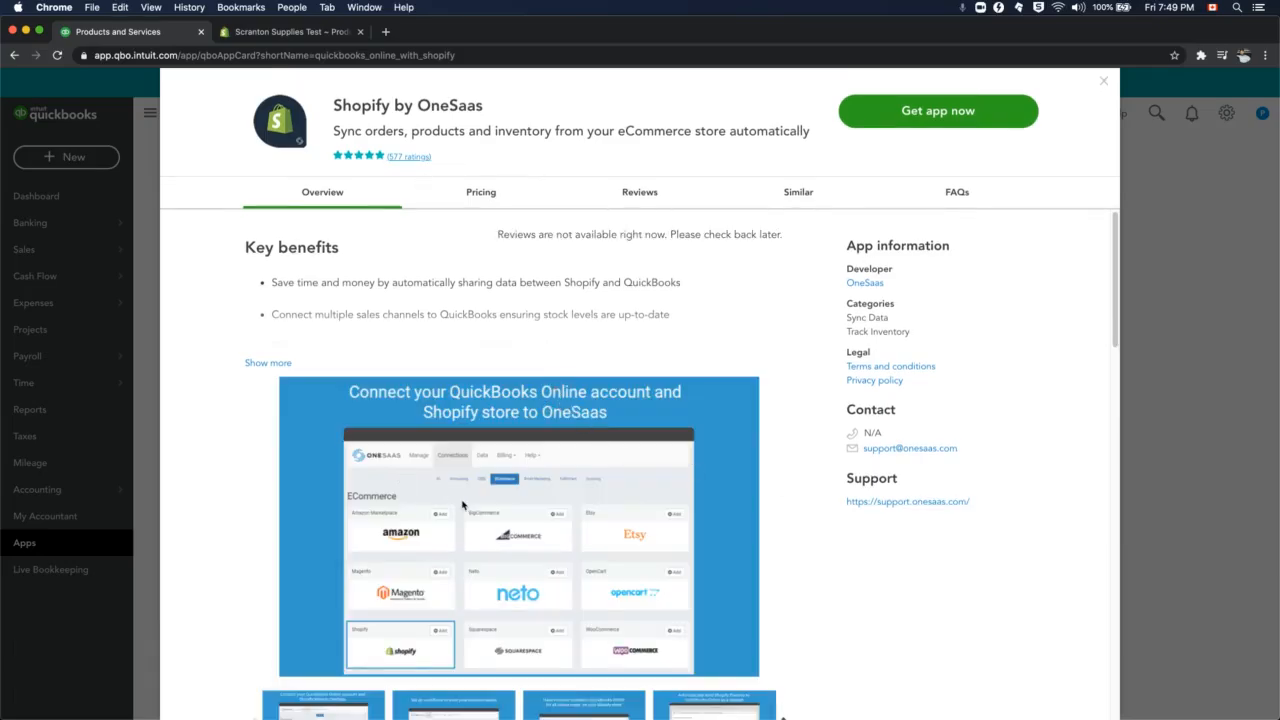
pyautogui.moveTo(335, 104); pyautogui.dragTo(493, 110)
pyautogui.click(476, 122)
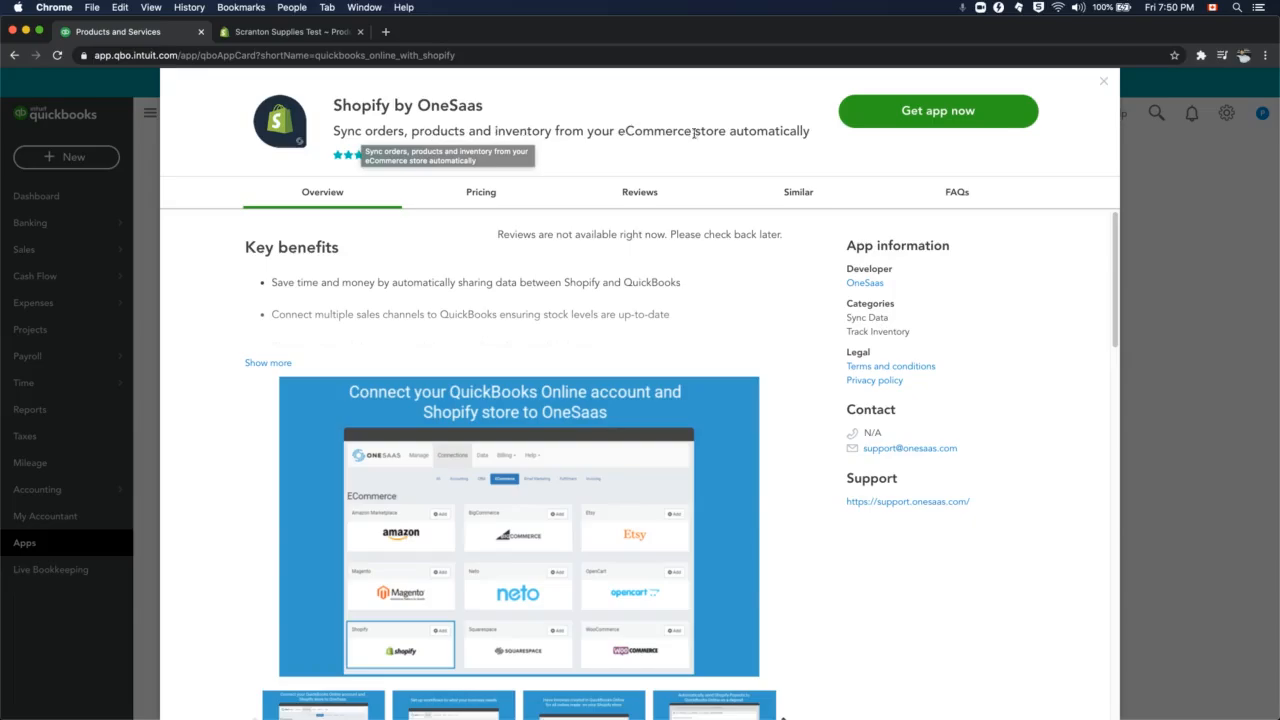
pyautogui.click(268, 362)
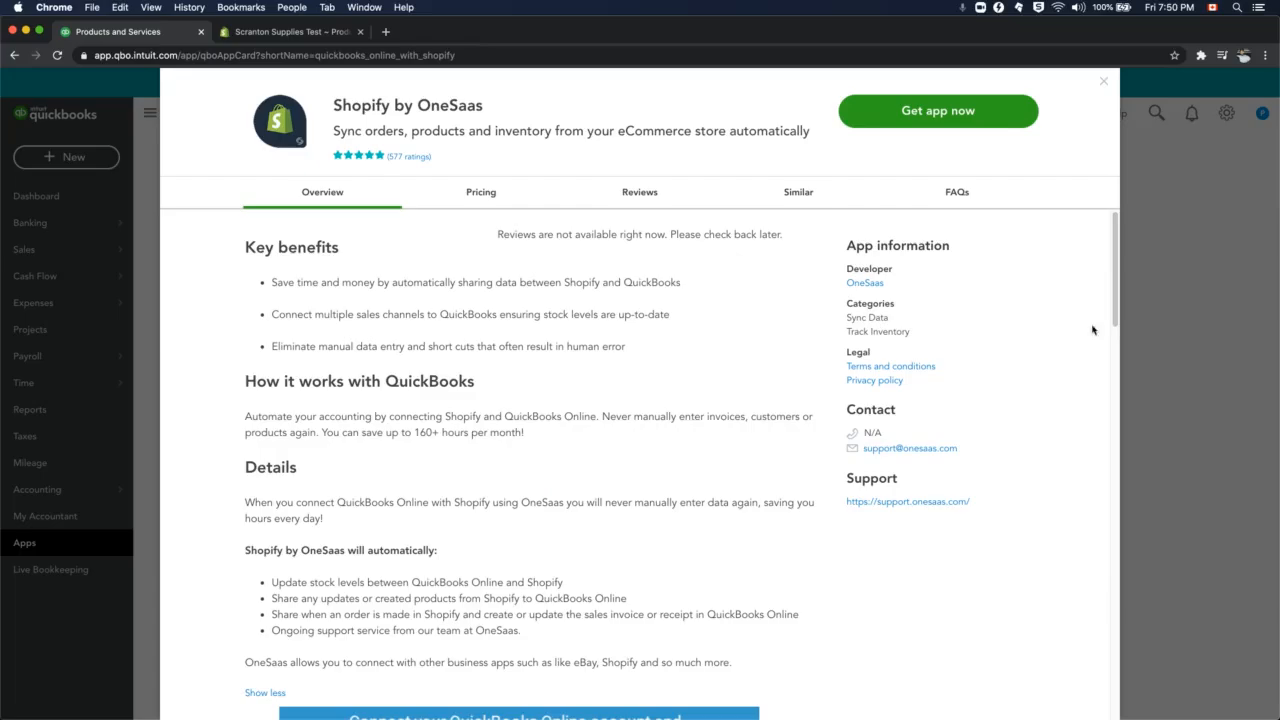
pyautogui.moveTo(1114, 313); pyautogui.dragTo(1098, 508)
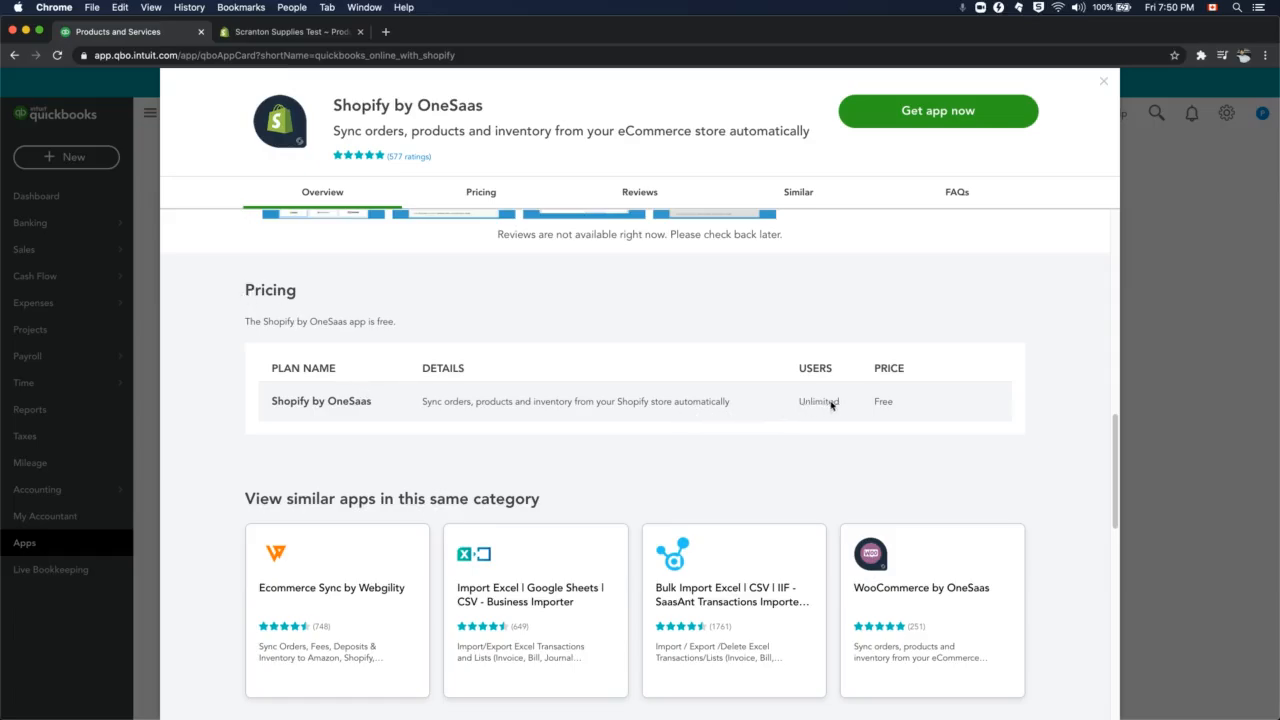
pyautogui.click(901, 402)
pyautogui.moveTo(1113, 475); pyautogui.dragTo(1094, 249)
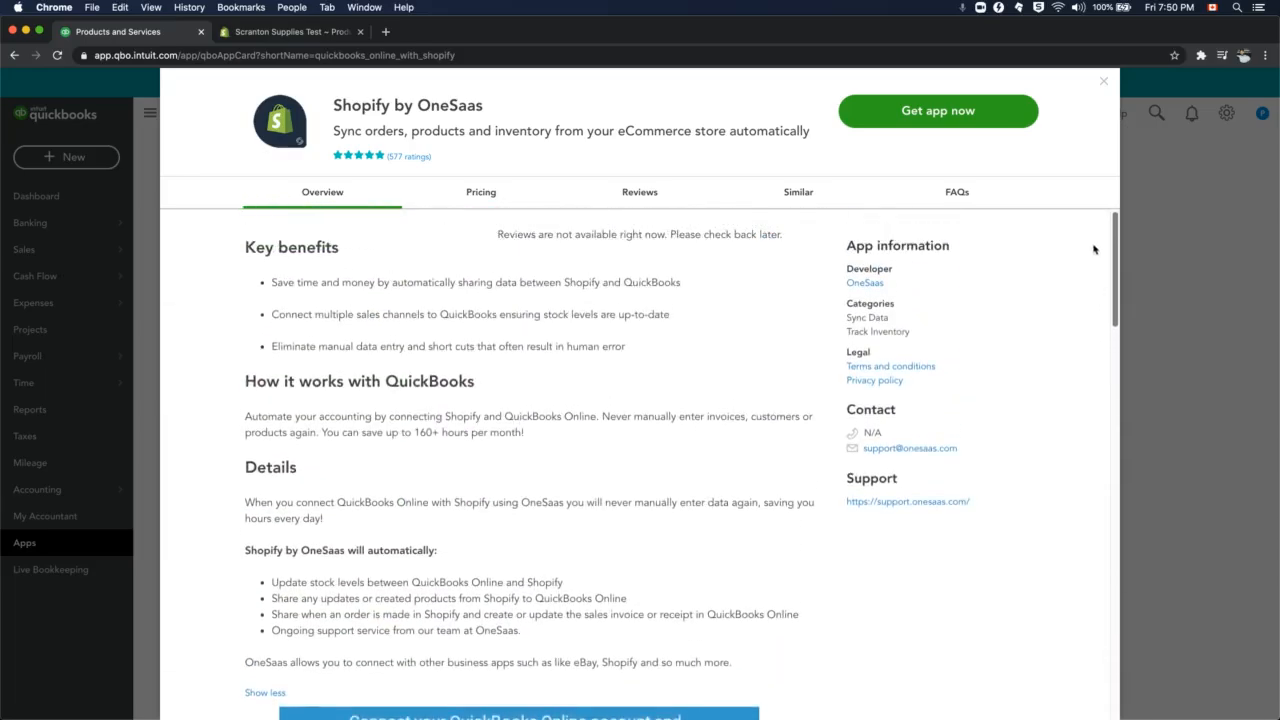
# - Get the Shopify by OneSaas app, expand the data access terms and authorize its connection to Scranton Supplies
pyautogui.click(945, 112)
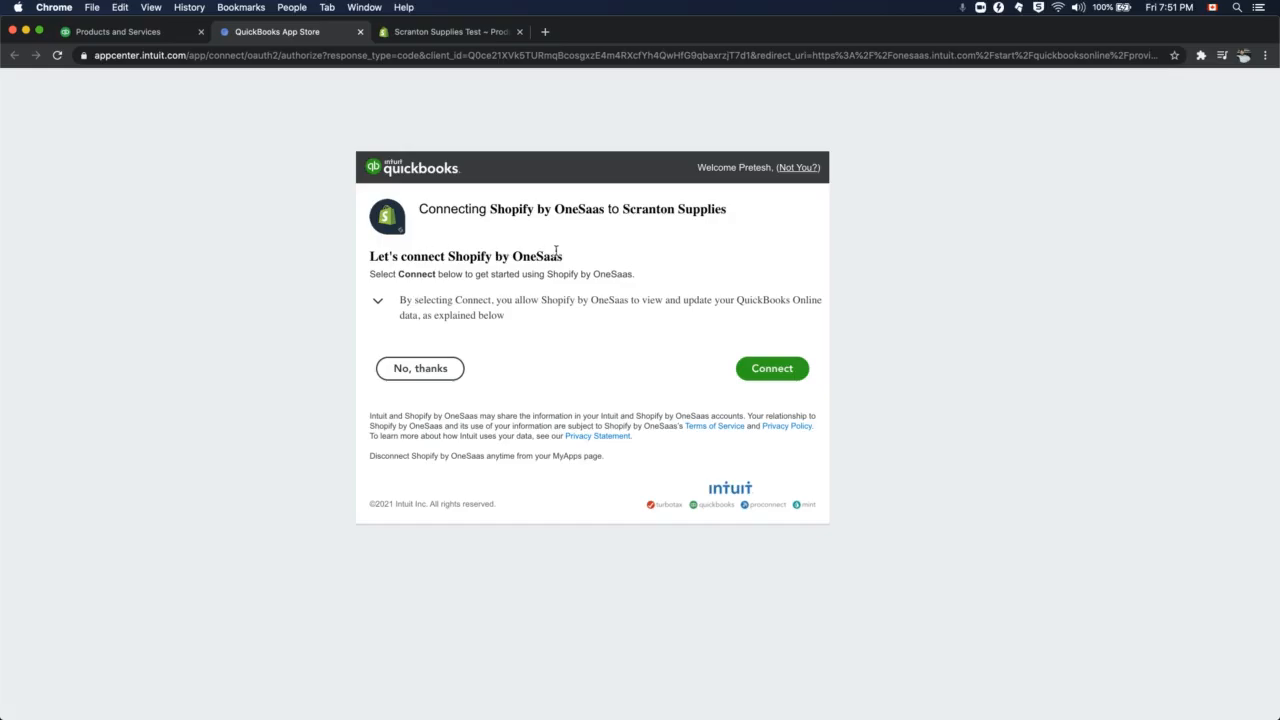
pyautogui.click(379, 302)
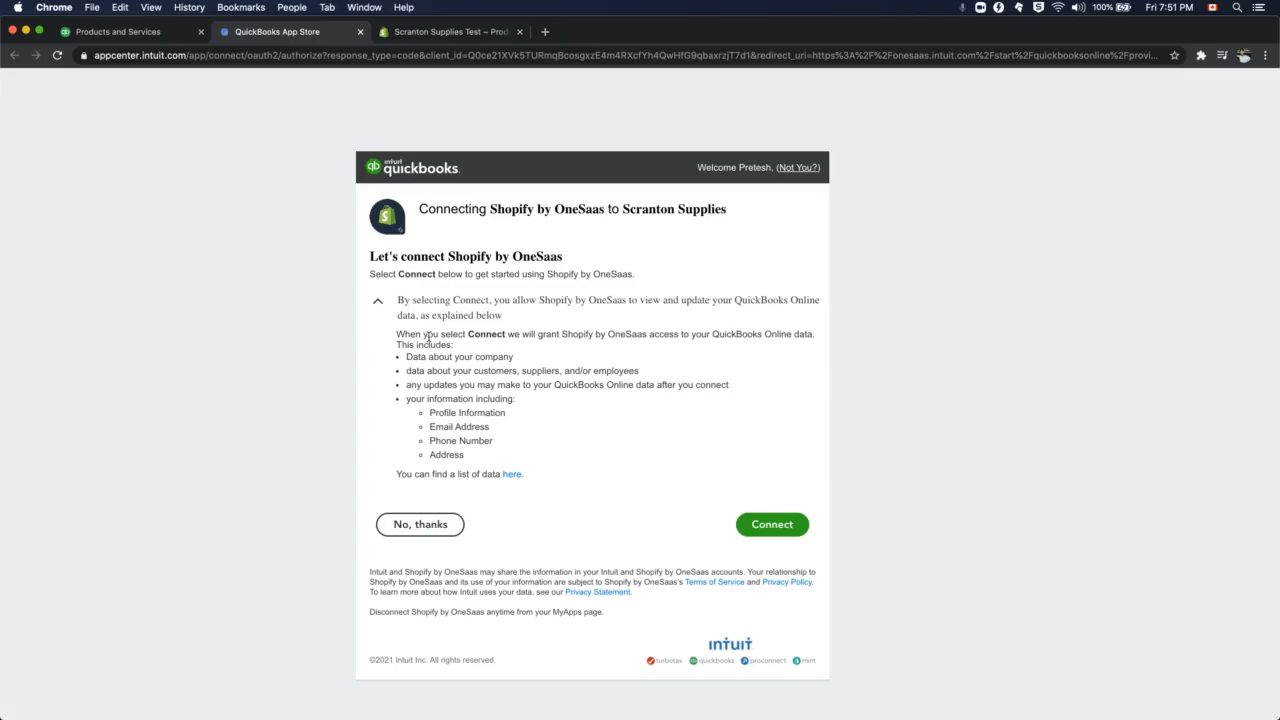
pyautogui.click(772, 524)
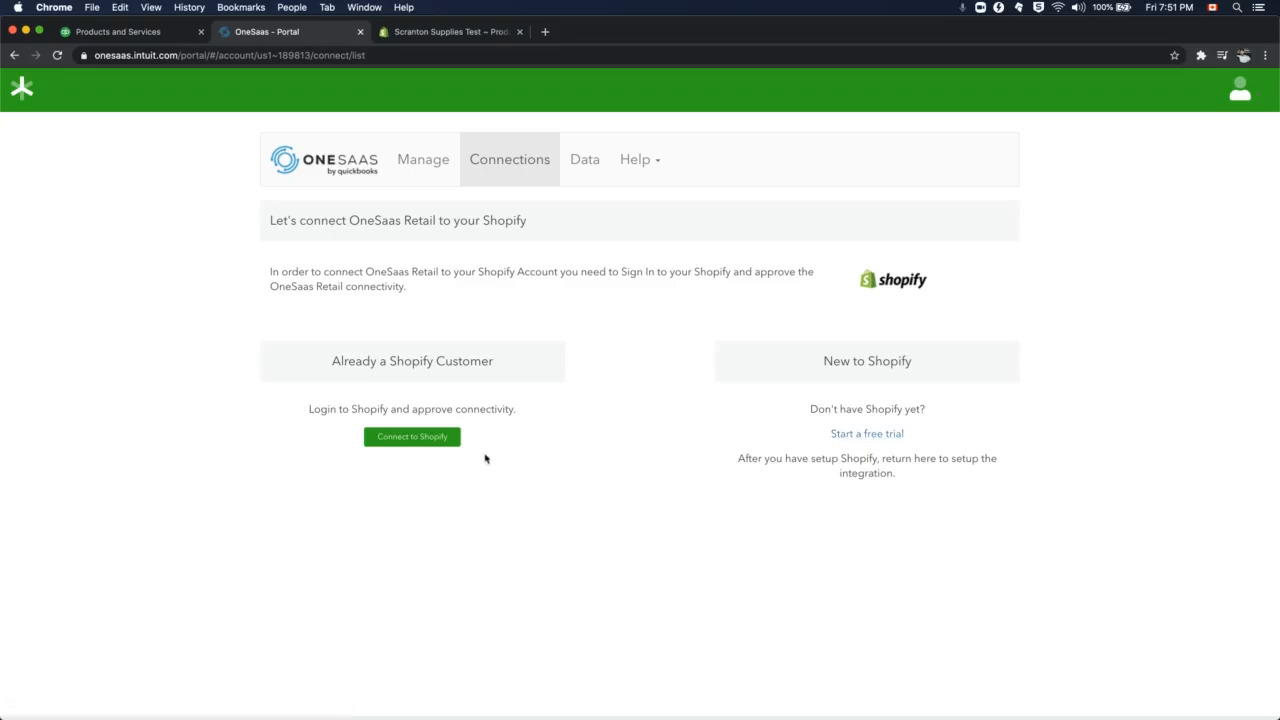
# - Start the OneSaas connection to Shopify and copy the store's domain from its admin address, without the /admin part
pyautogui.click(411, 440)
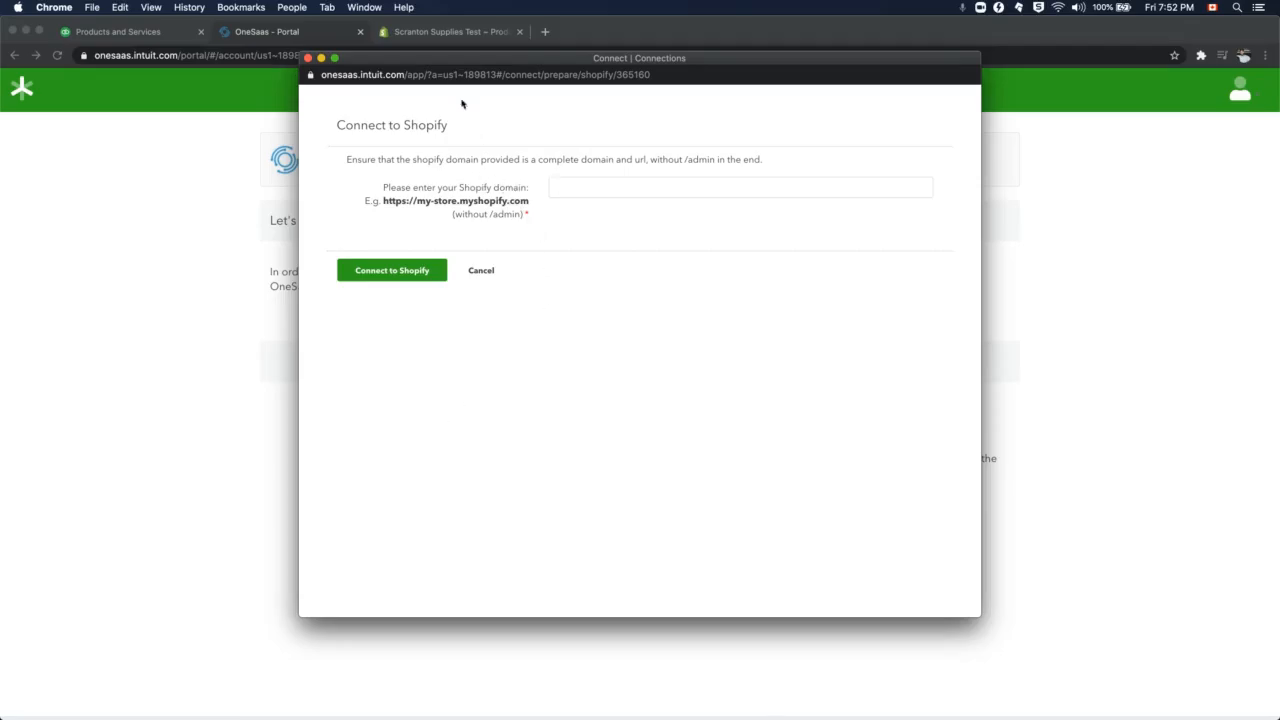
pyautogui.click(450, 32)
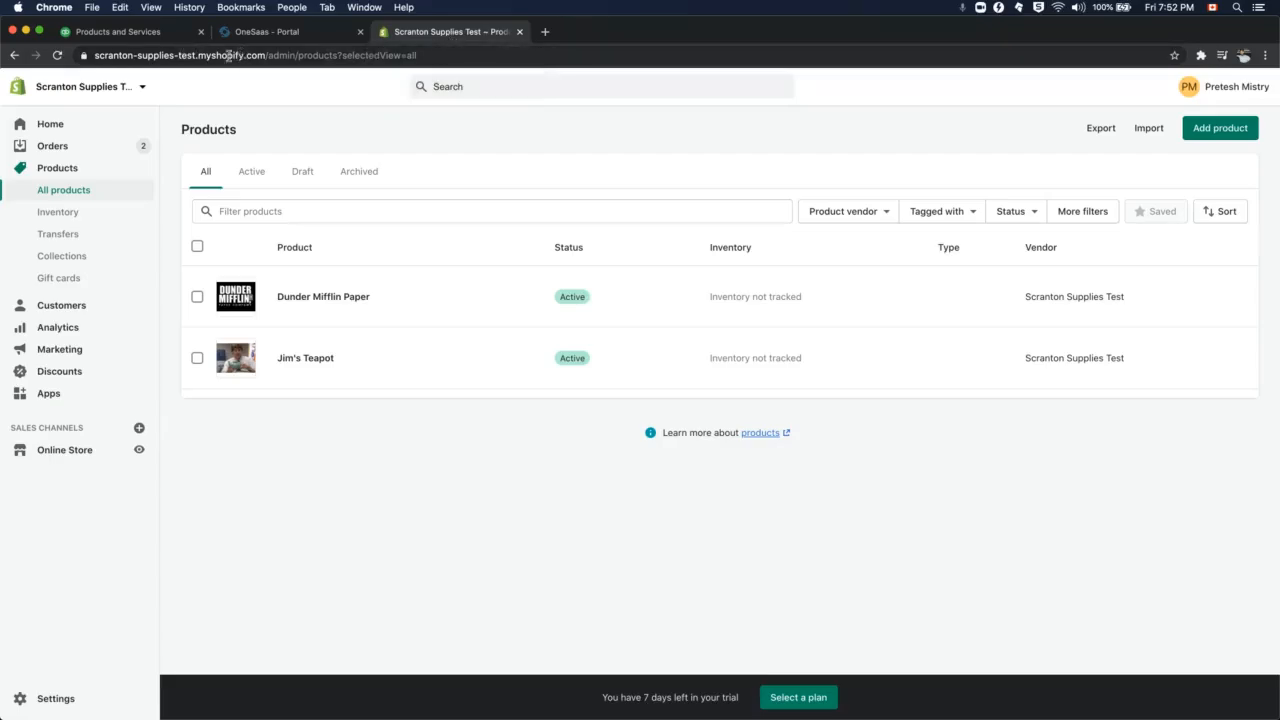
pyautogui.click(245, 55)
pyautogui.click(259, 55)
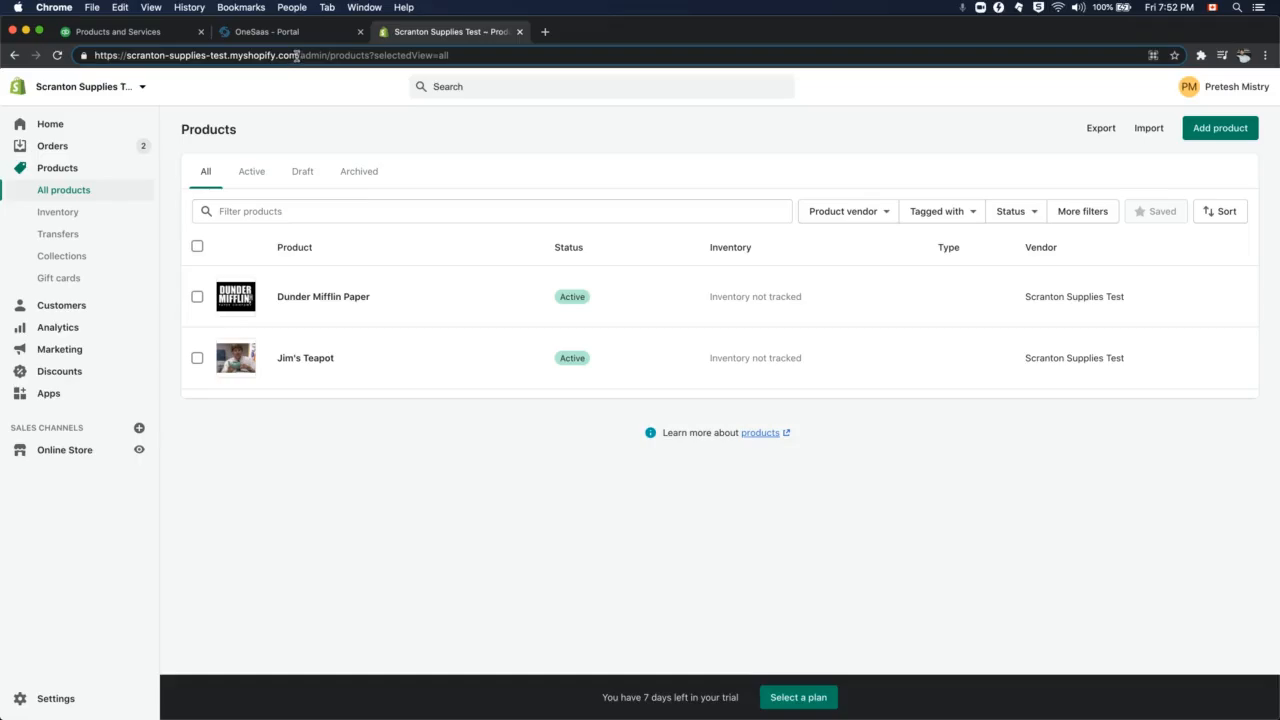
pyautogui.moveTo(298, 55); pyautogui.dragTo(84, 57)
pyautogui.press('super+c')
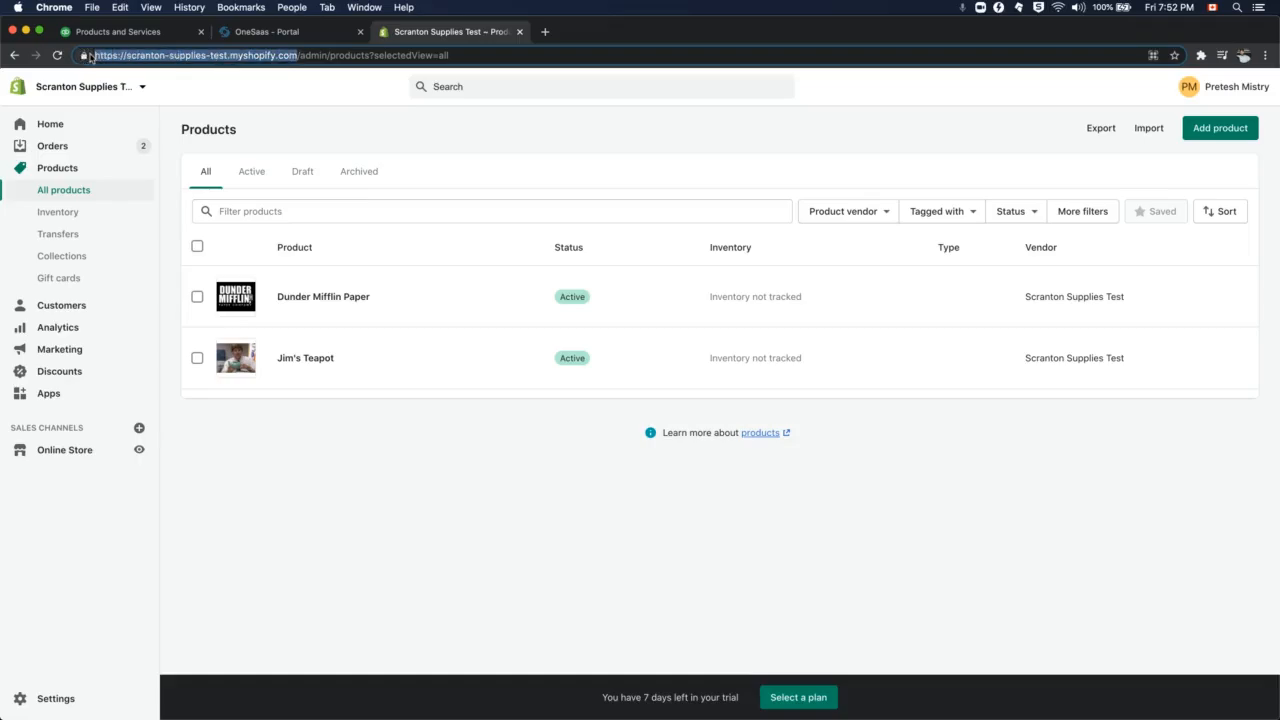
pyautogui.click(262, 36)
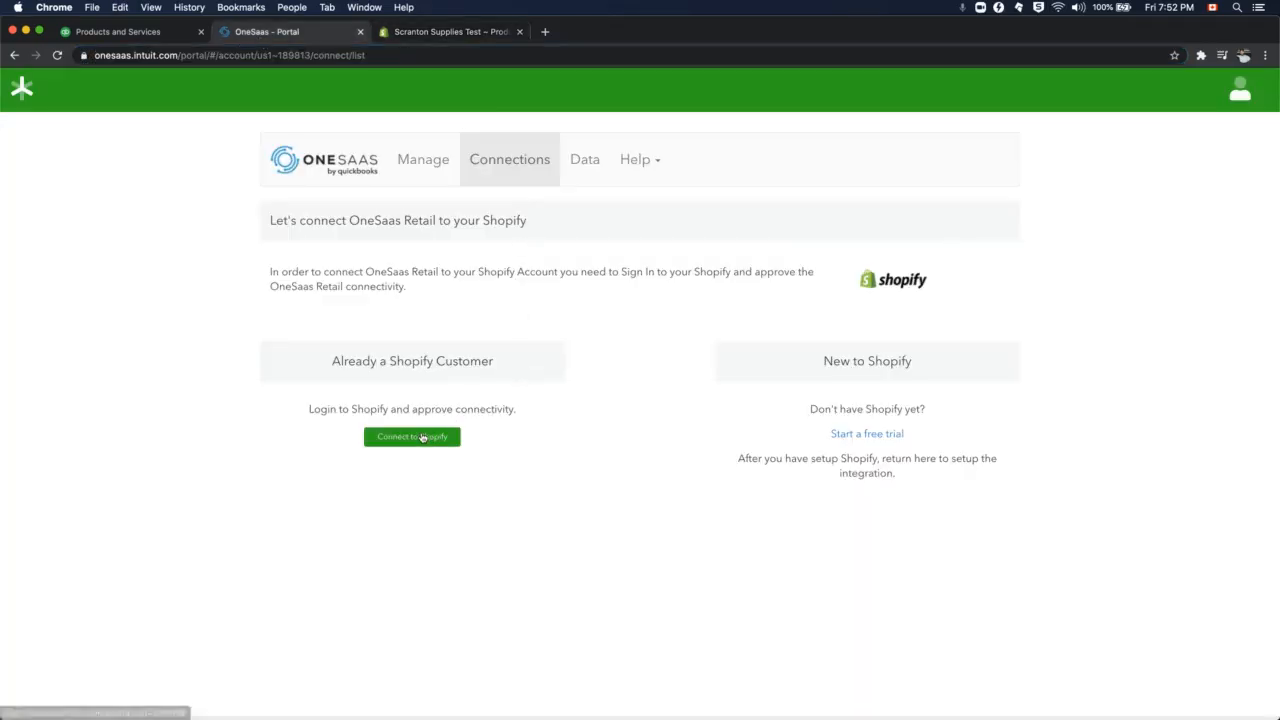
pyautogui.click(428, 437)
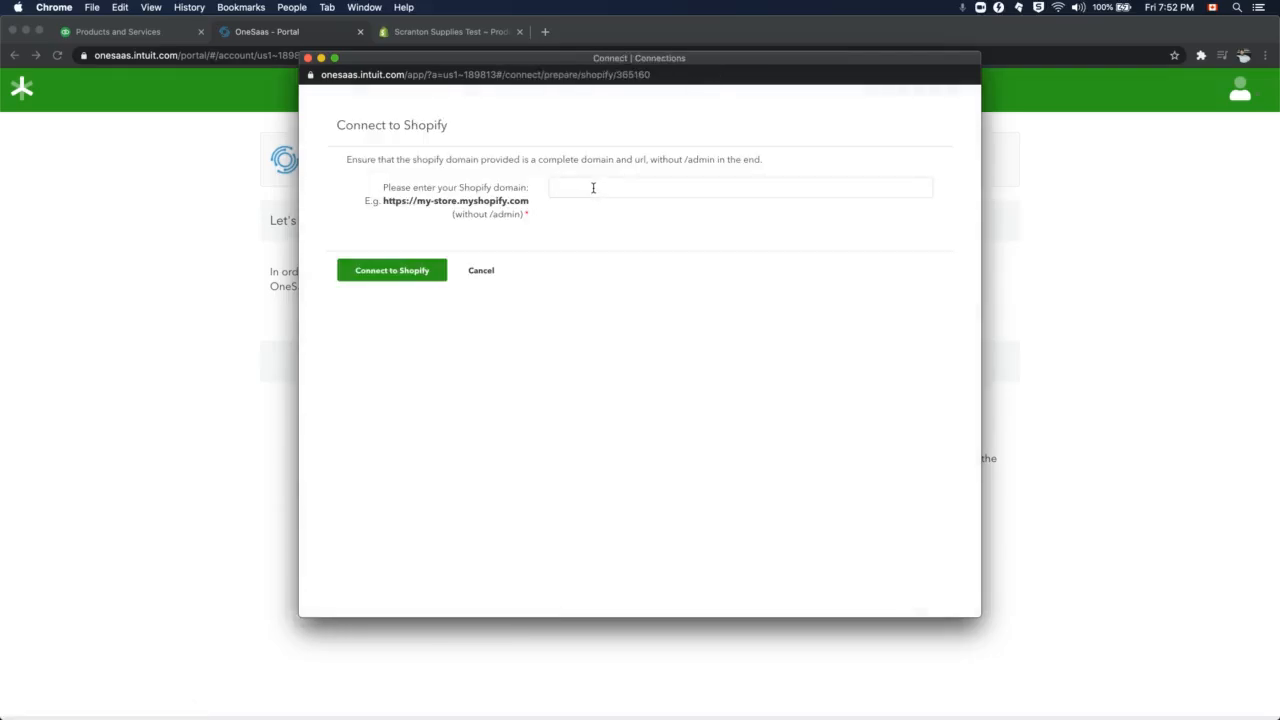
pyautogui.press('super+v')
pyautogui.click(426, 276)
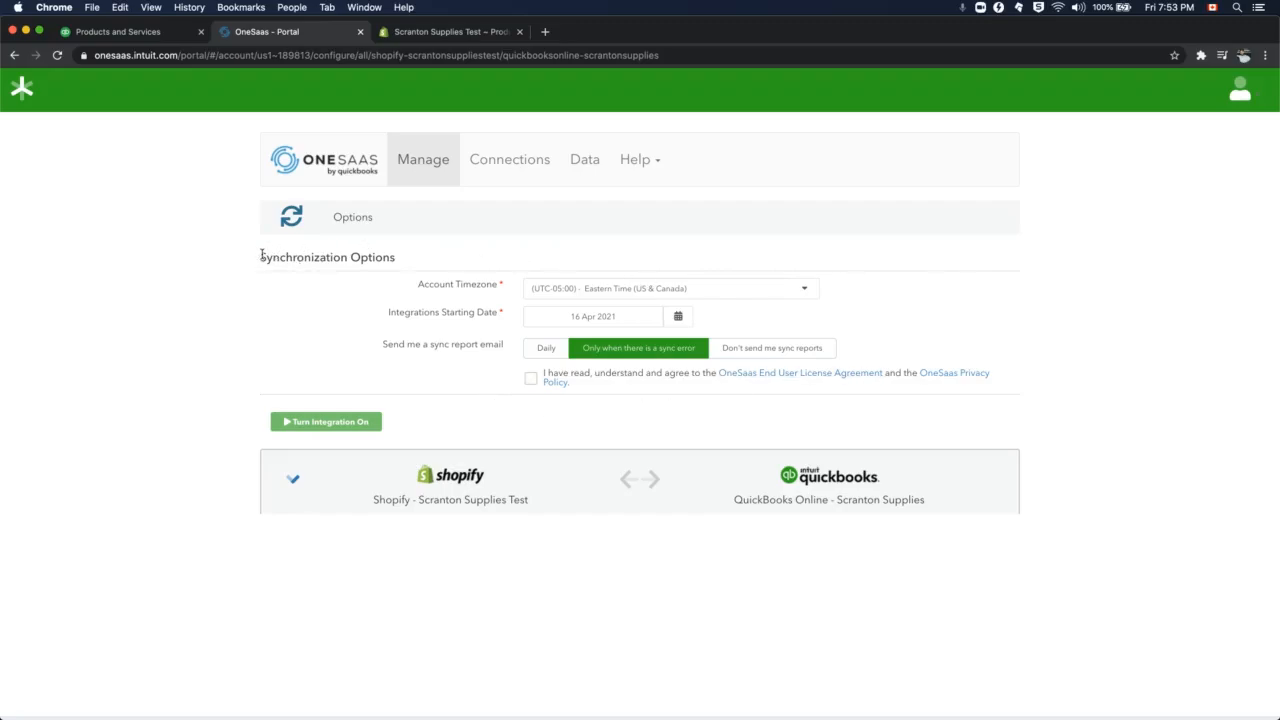
# - Review the synchronization options and set the integrations starting date to 16 Apr 2021
pyautogui.moveTo(258, 257); pyautogui.dragTo(398, 257)
pyautogui.click(396, 258)
pyautogui.moveTo(389, 312); pyautogui.dragTo(478, 312)
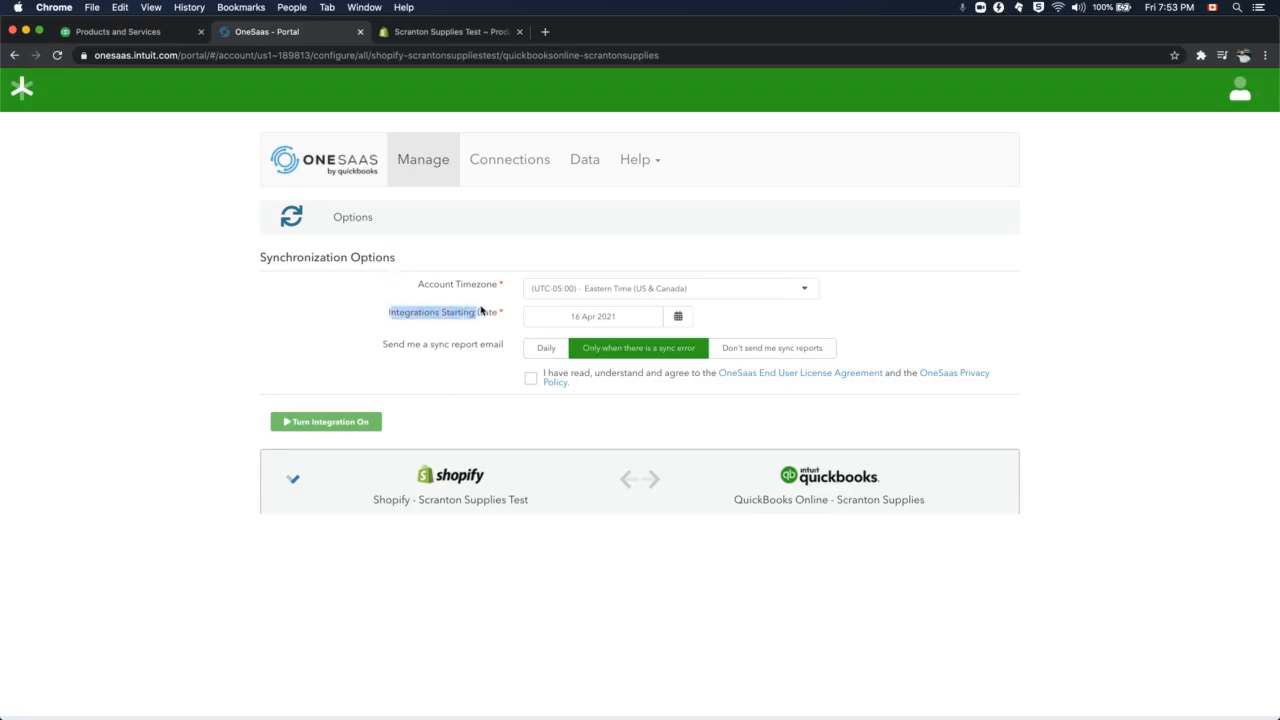
pyautogui.click(486, 316)
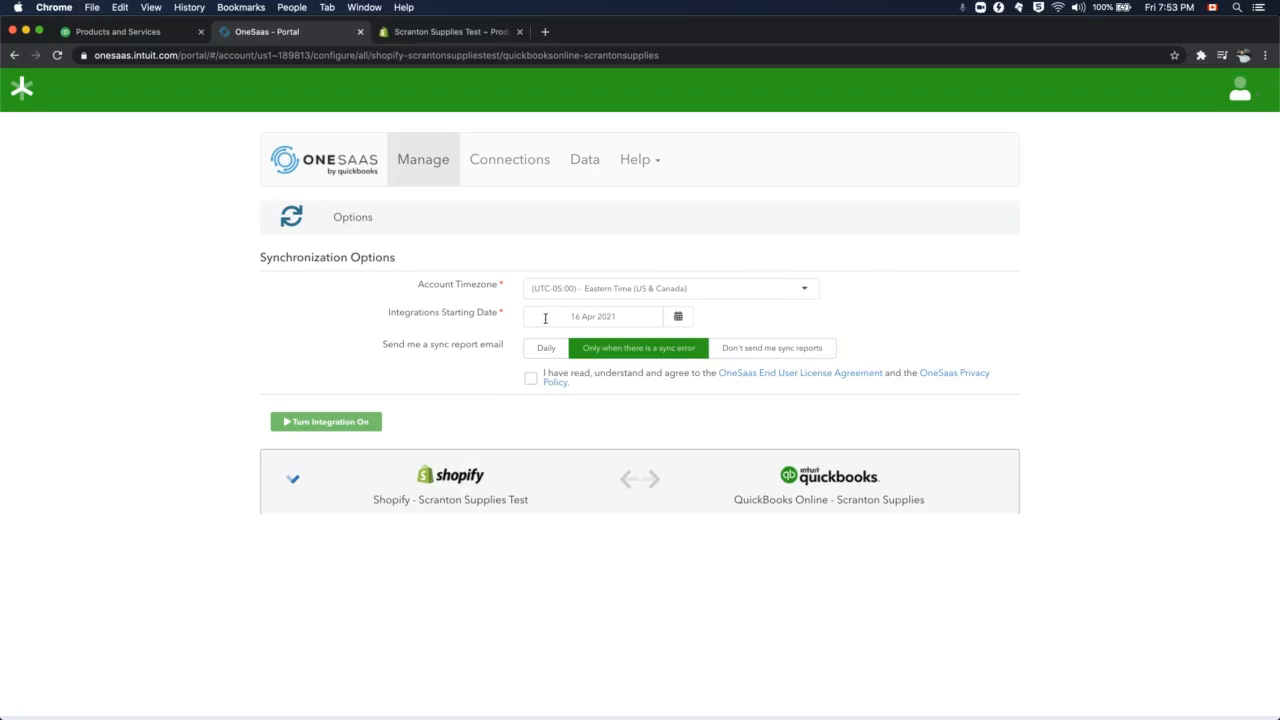
pyautogui.click(680, 317)
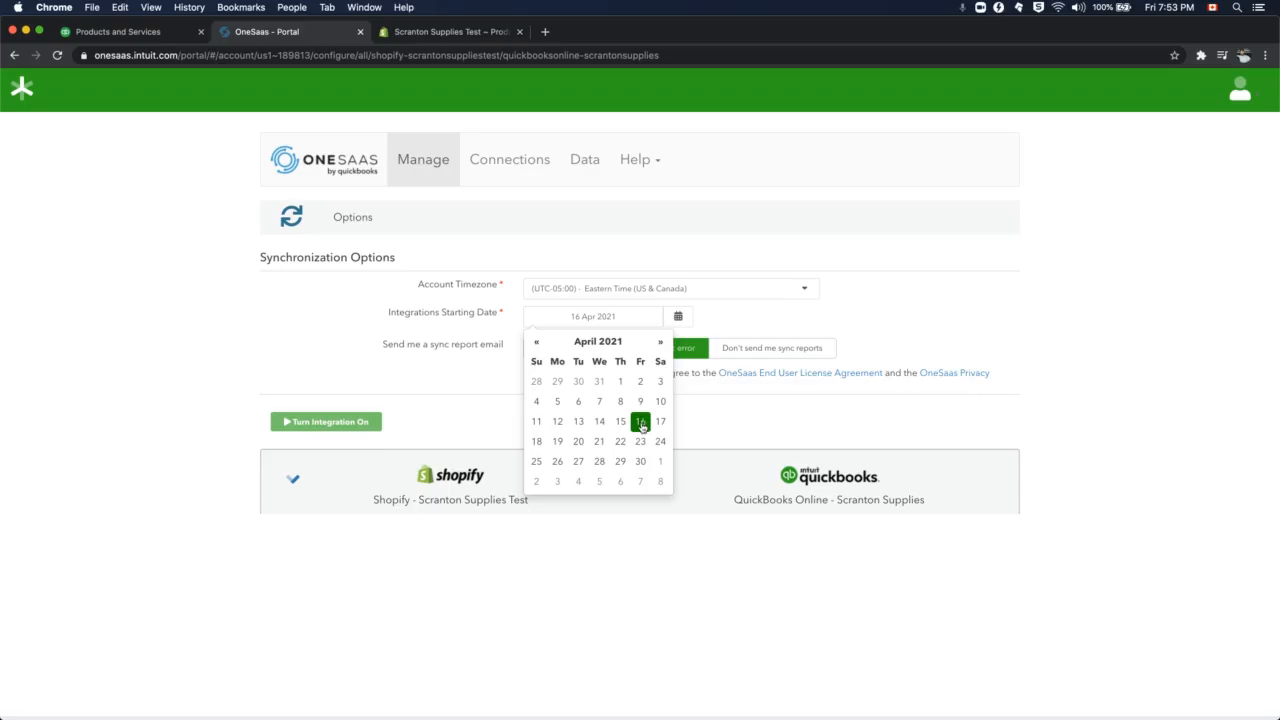
pyautogui.click(641, 421)
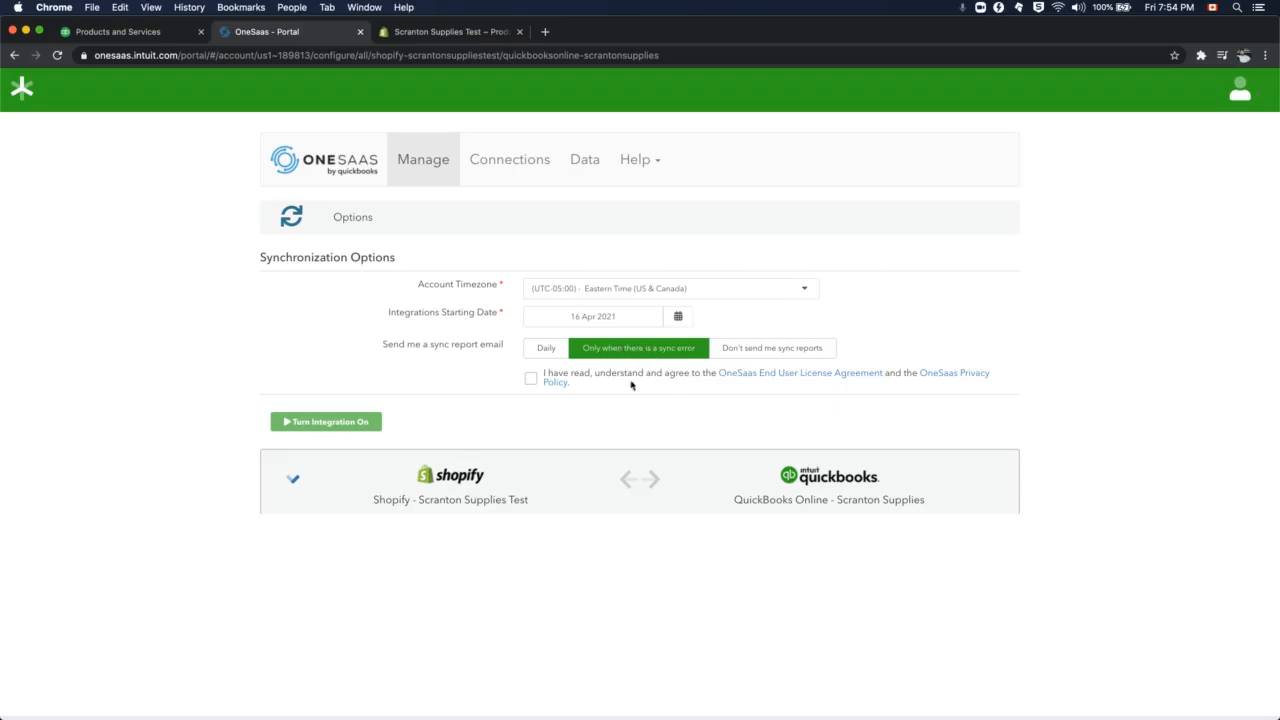
# - Agree to the OneSaas licence agreement and privacy policy, and turn the integration on
pyautogui.click(531, 380)
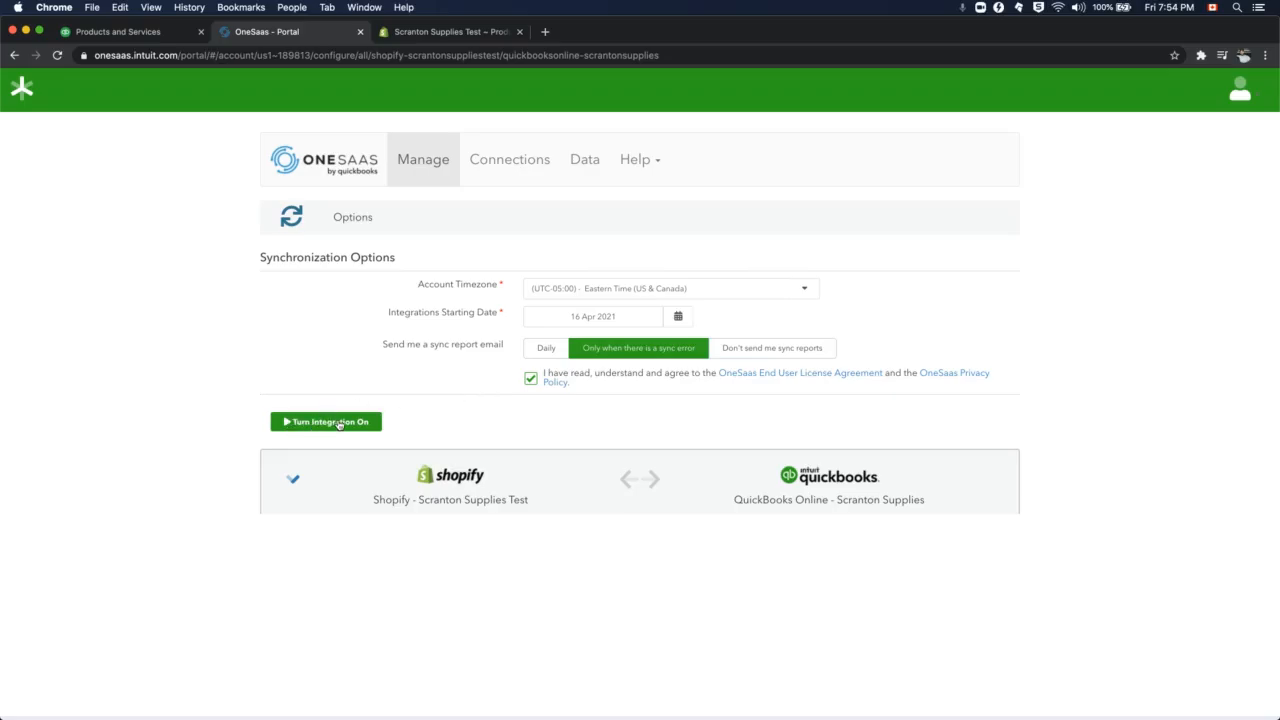
pyautogui.click(339, 422)
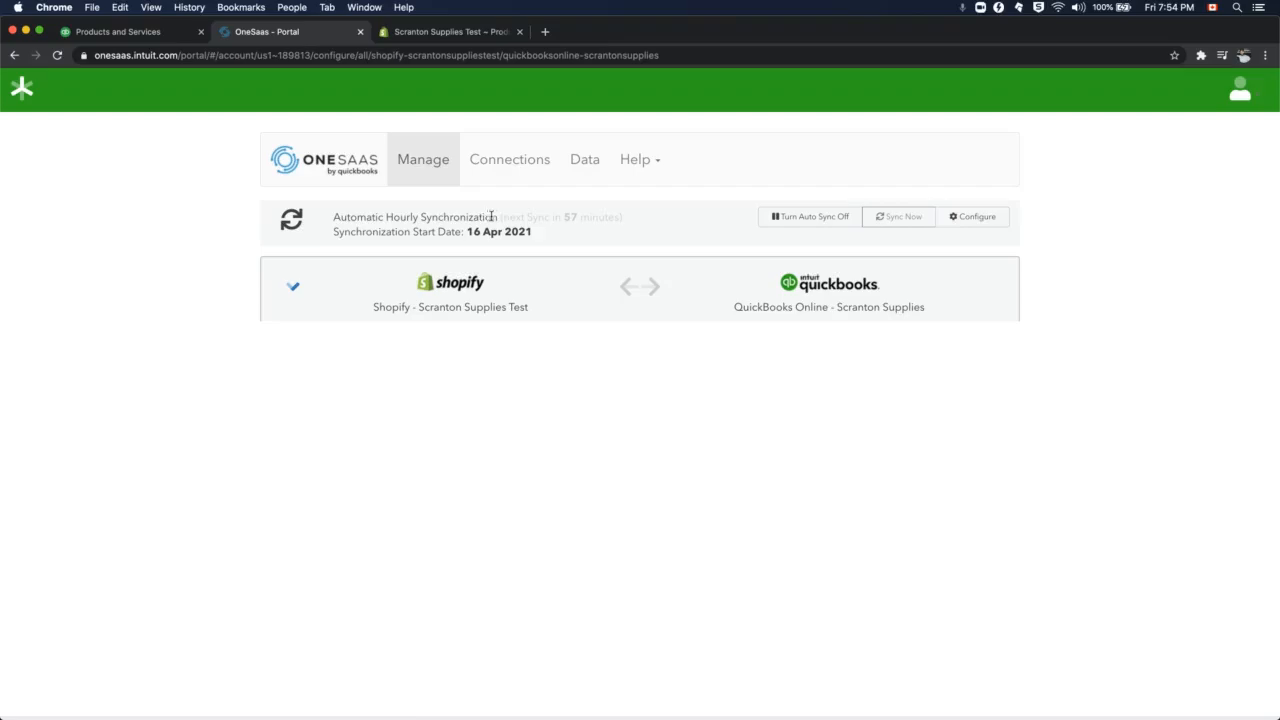
pyautogui.moveTo(509, 218); pyautogui.dragTo(634, 220)
pyautogui.click(634, 221)
# - Turn automatic synchronization off and expand the workflow options between Shopify and QuickBooks Online
pyautogui.click(806, 217)
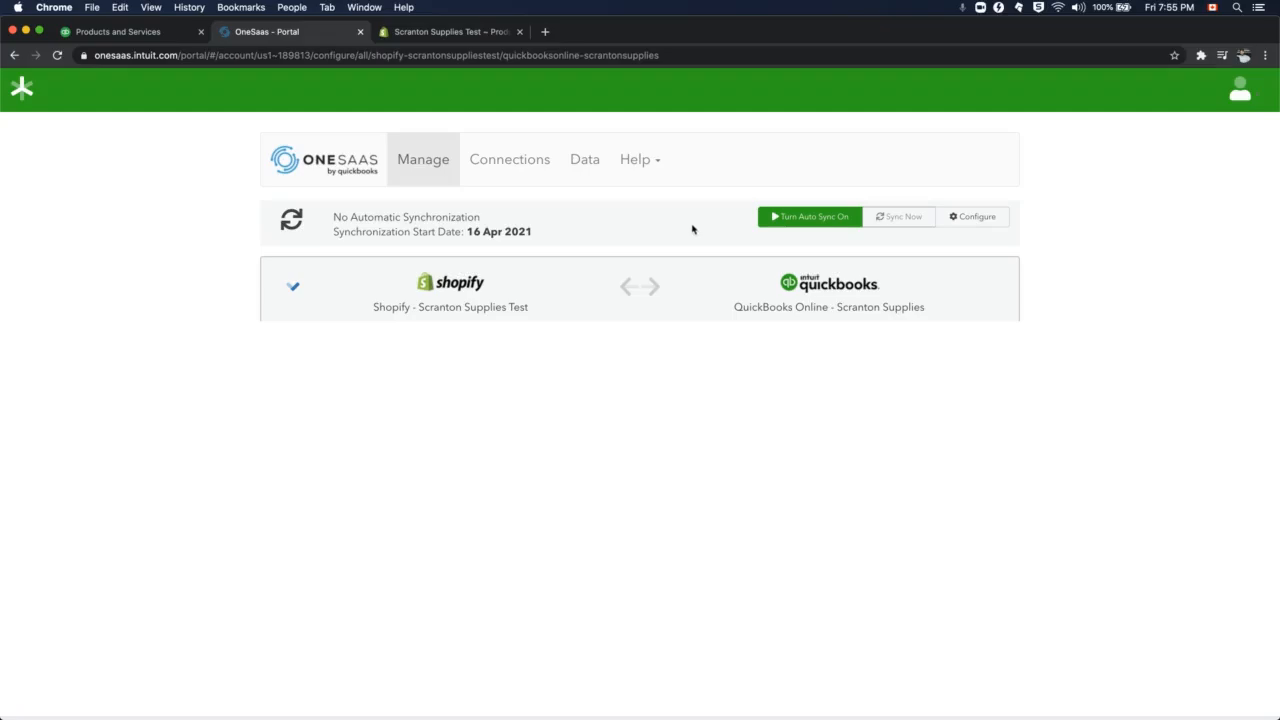
pyautogui.click(680, 292)
pyautogui.click(676, 293)
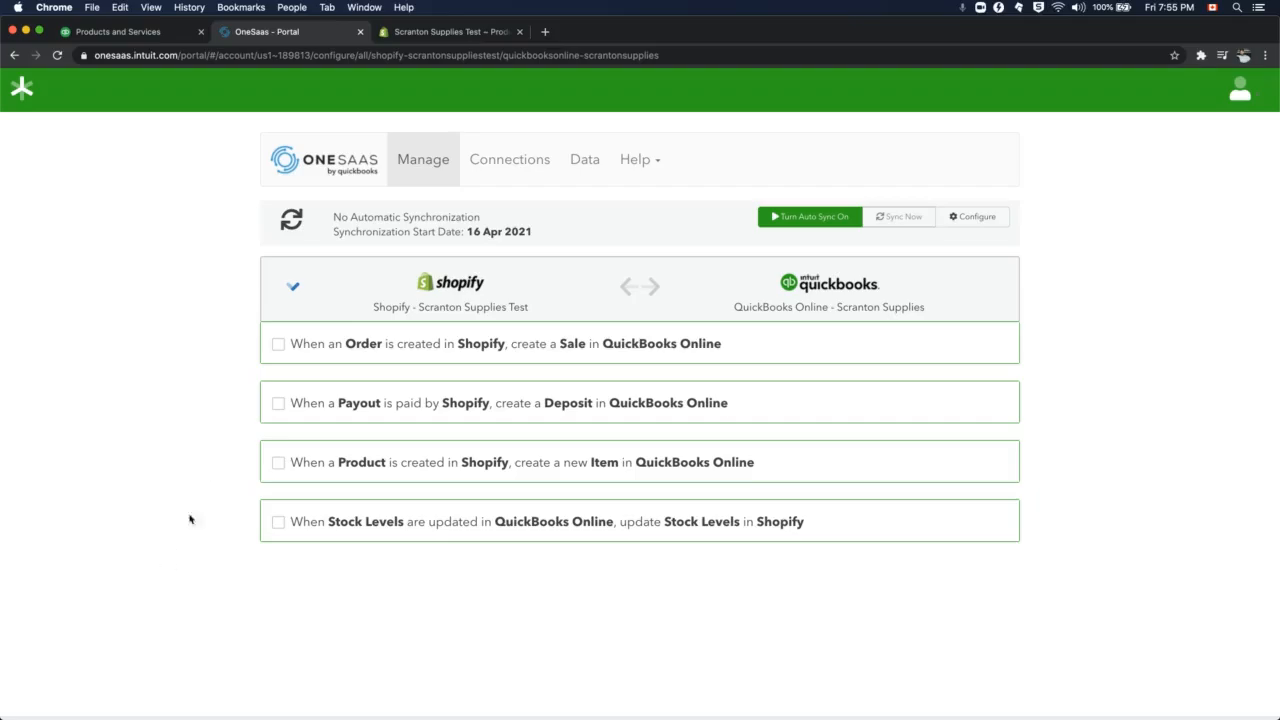
# - Enable the workflow that creates a QuickBooks Online item for each new Shopify product, and match products by SKU
pyautogui.click(425, 469)
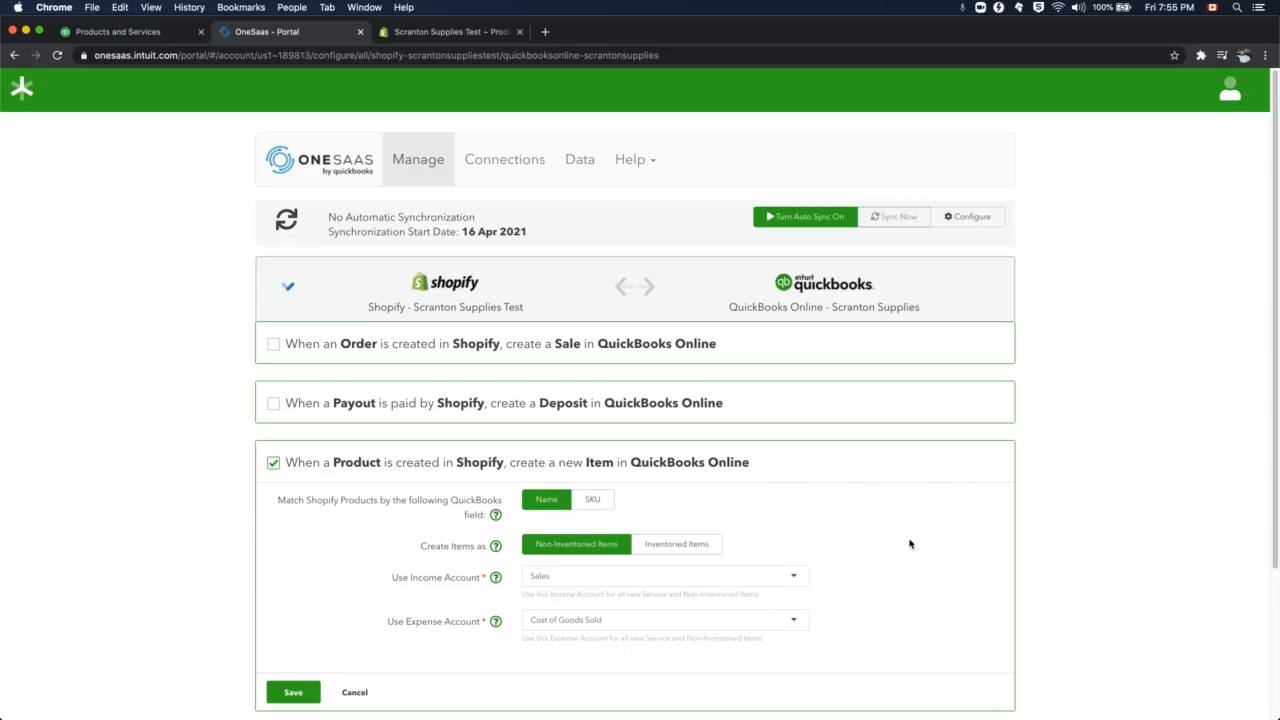
pyautogui.scroll(-1, 910, 544)
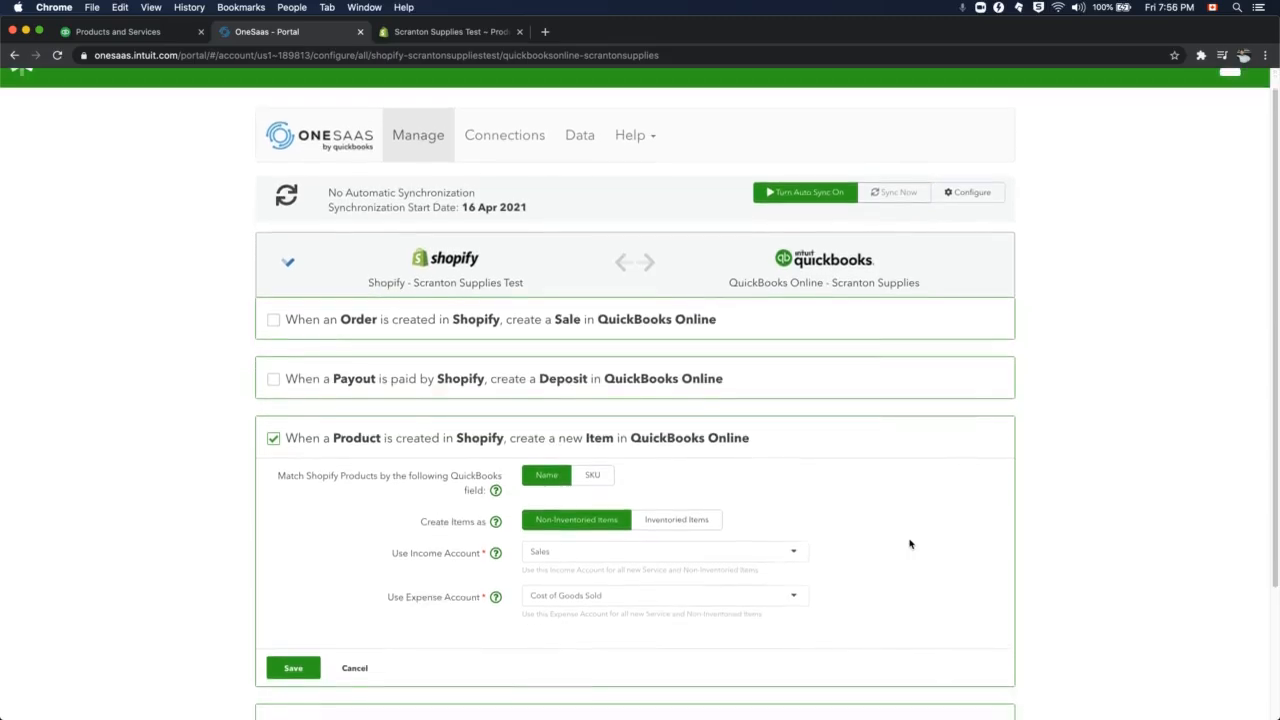
pyautogui.scroll(-1, 910, 544)
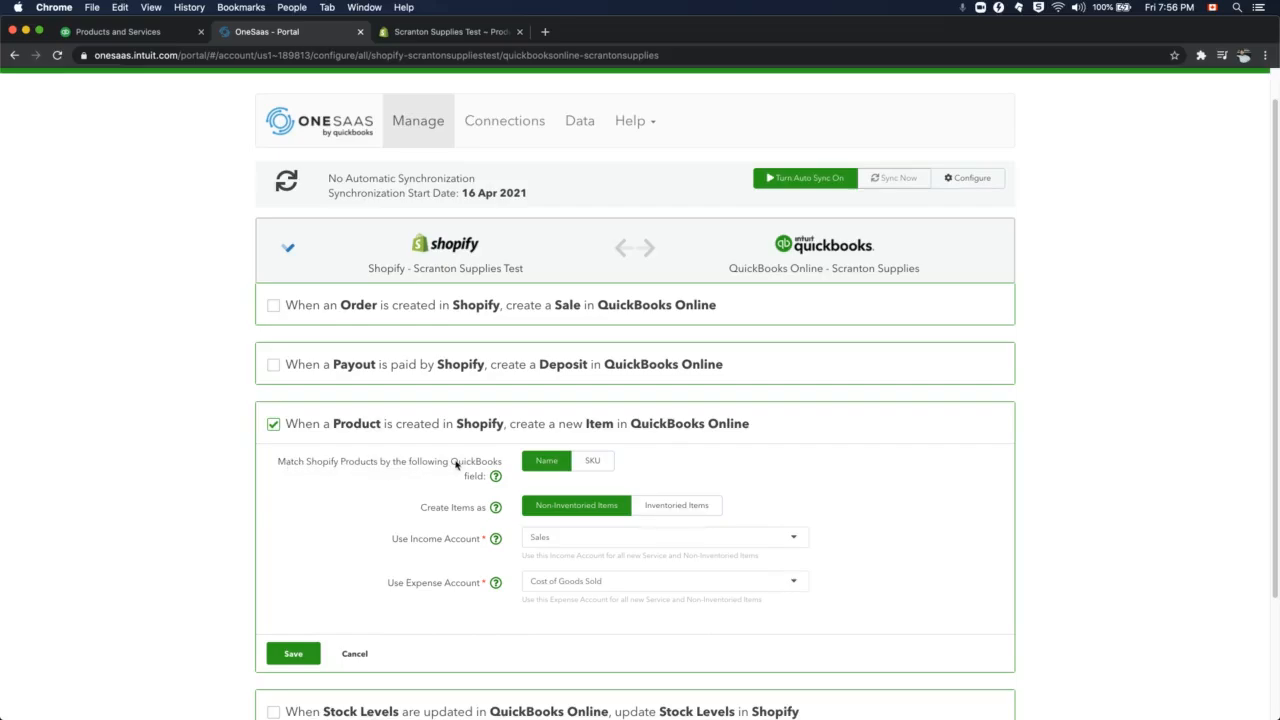
pyautogui.moveTo(496, 480)
pyautogui.click(595, 466)
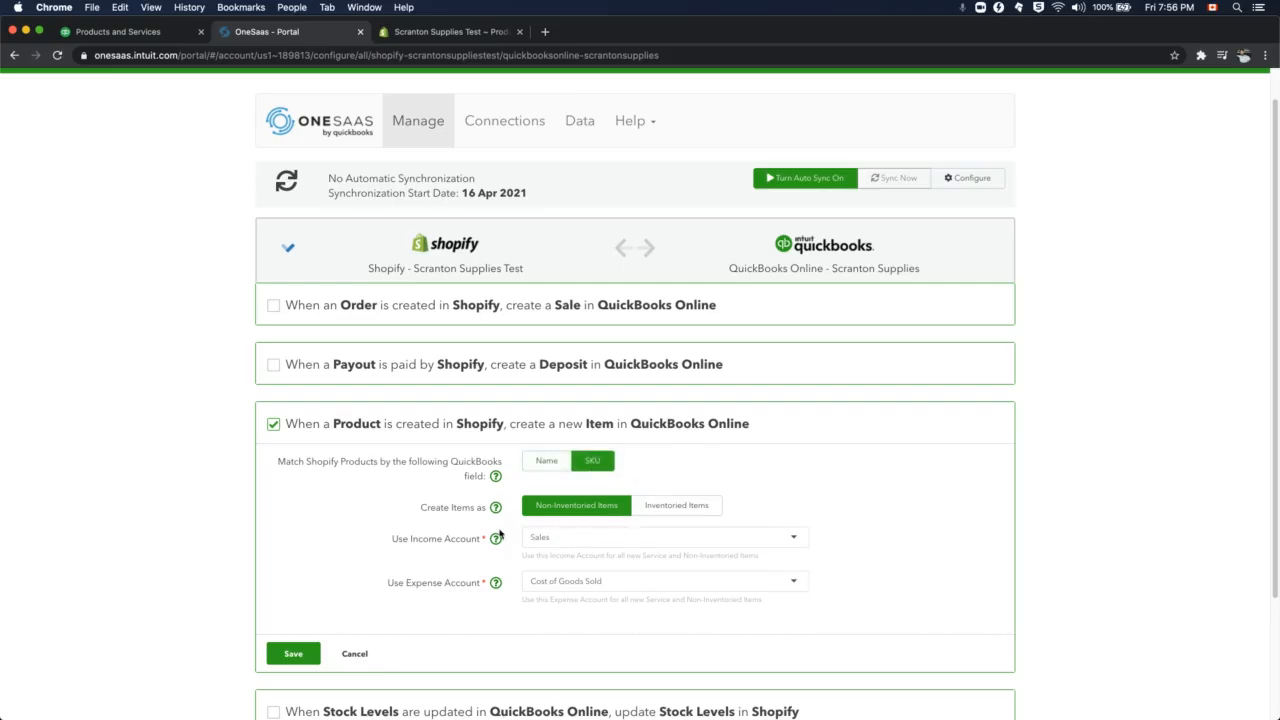
# - Try the Inventoried Items option to examine its account fields, checking the Shopify product list first, and switch back to Non-Inventoried Items
pyautogui.scroll(-1, 500, 525)
pyautogui.moveTo(498, 501)
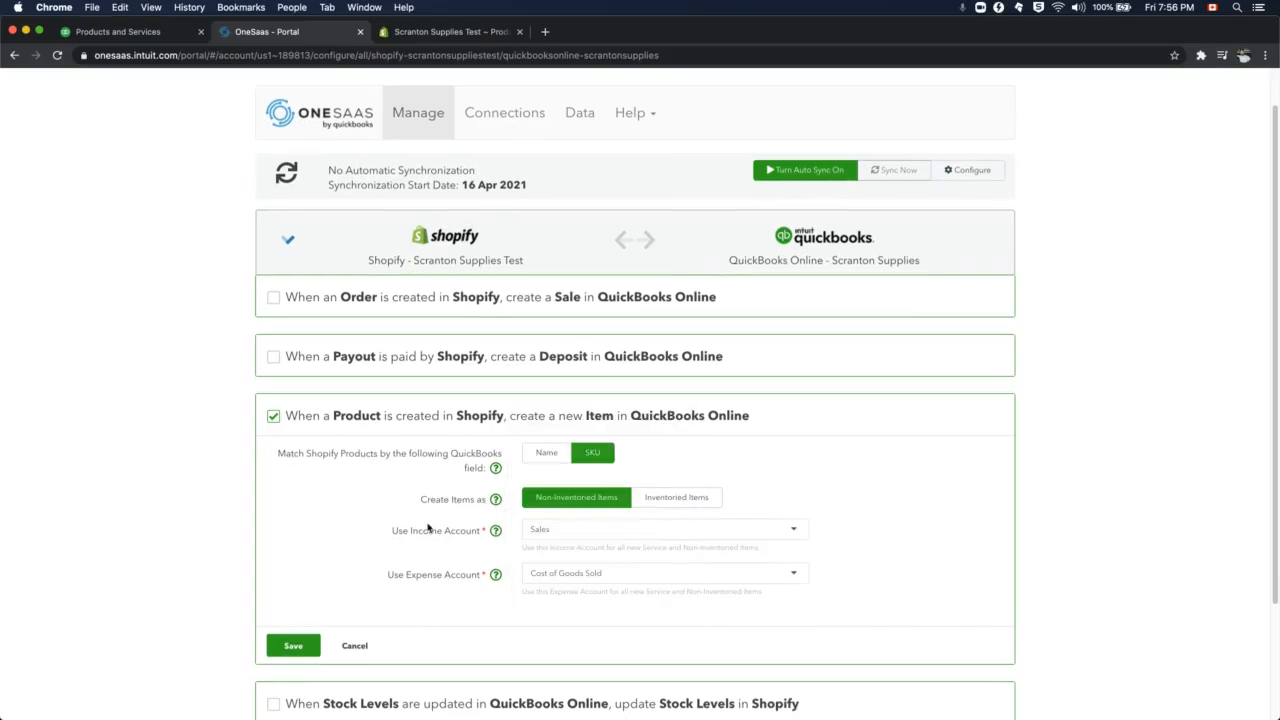
pyautogui.click(443, 31)
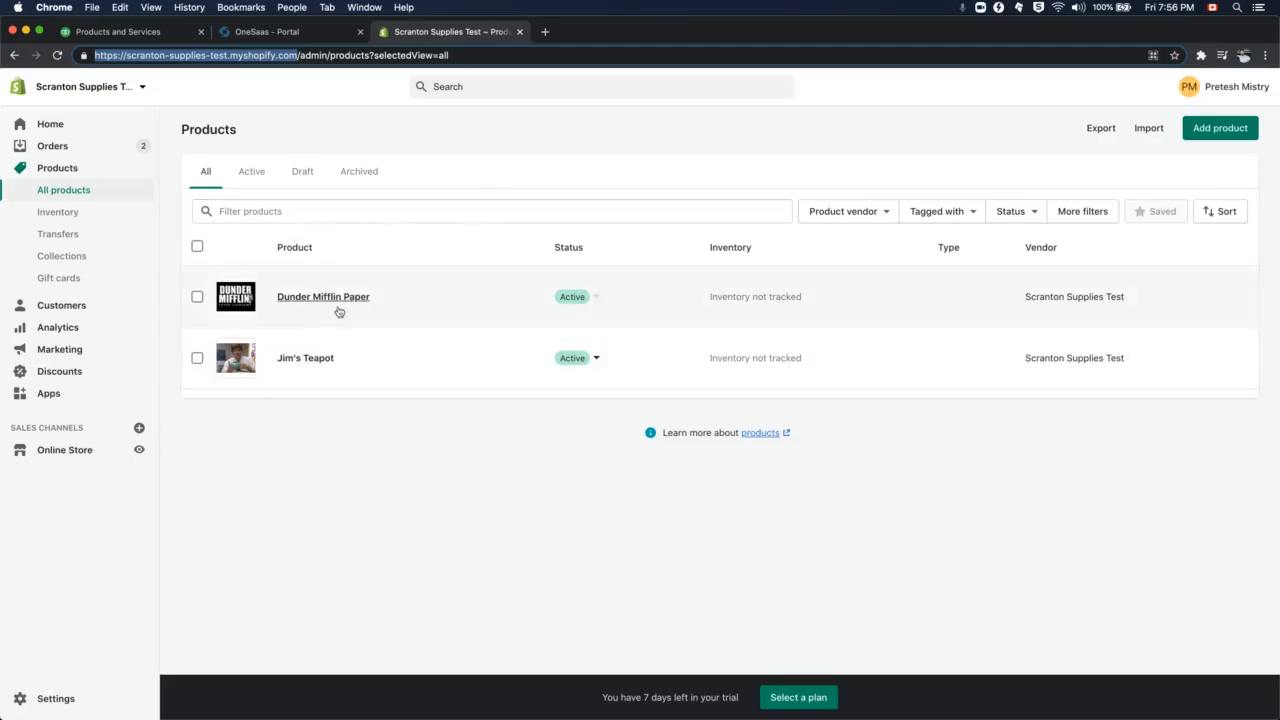
pyautogui.click(267, 31)
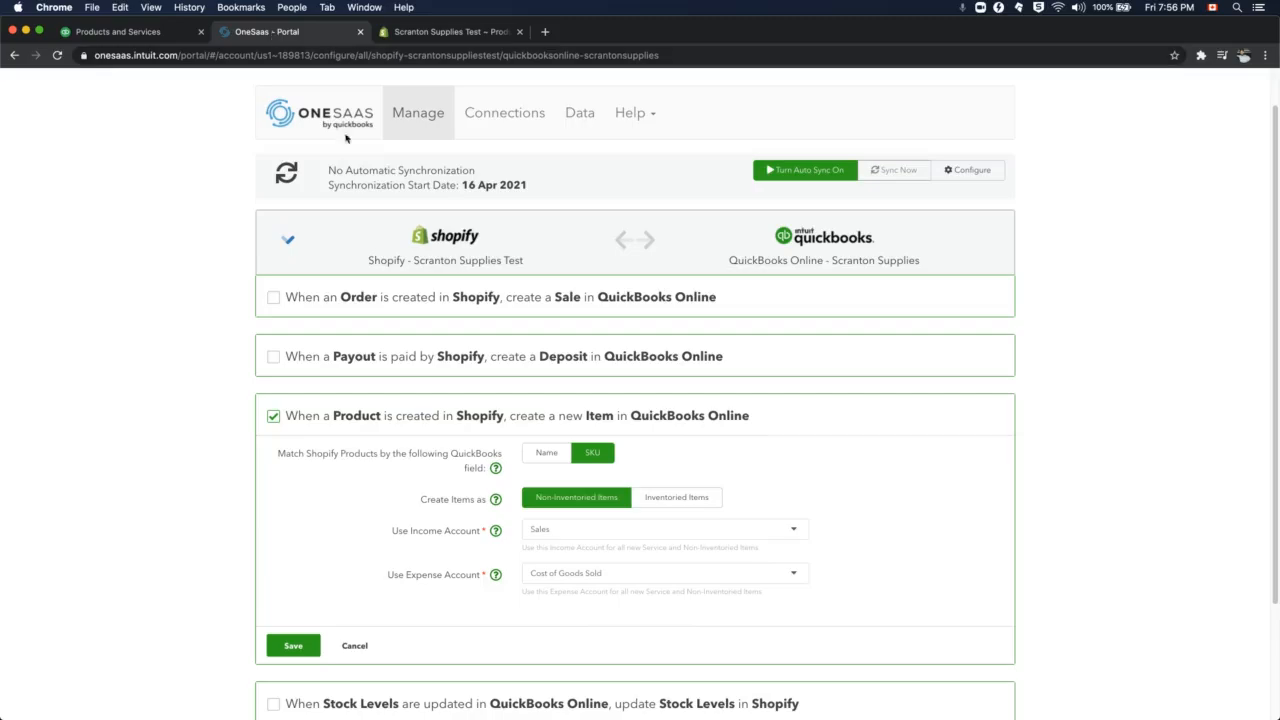
pyautogui.click(673, 500)
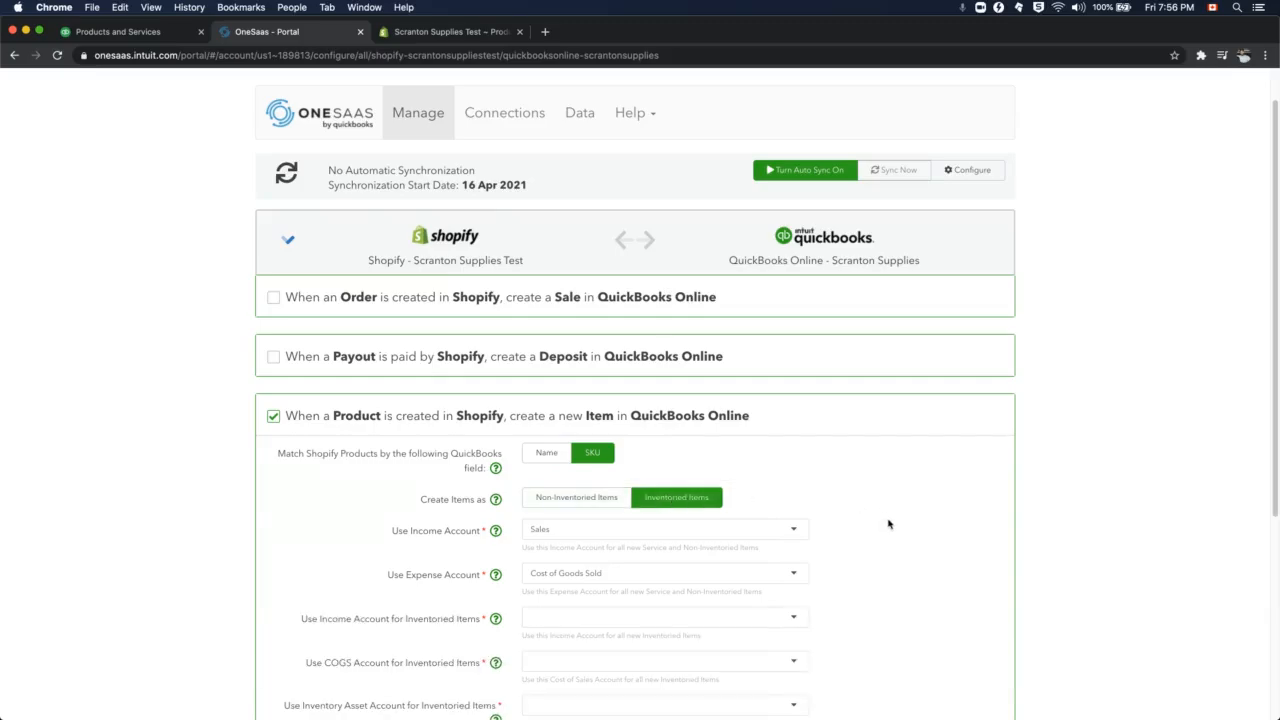
pyautogui.scroll(-2, 889, 524)
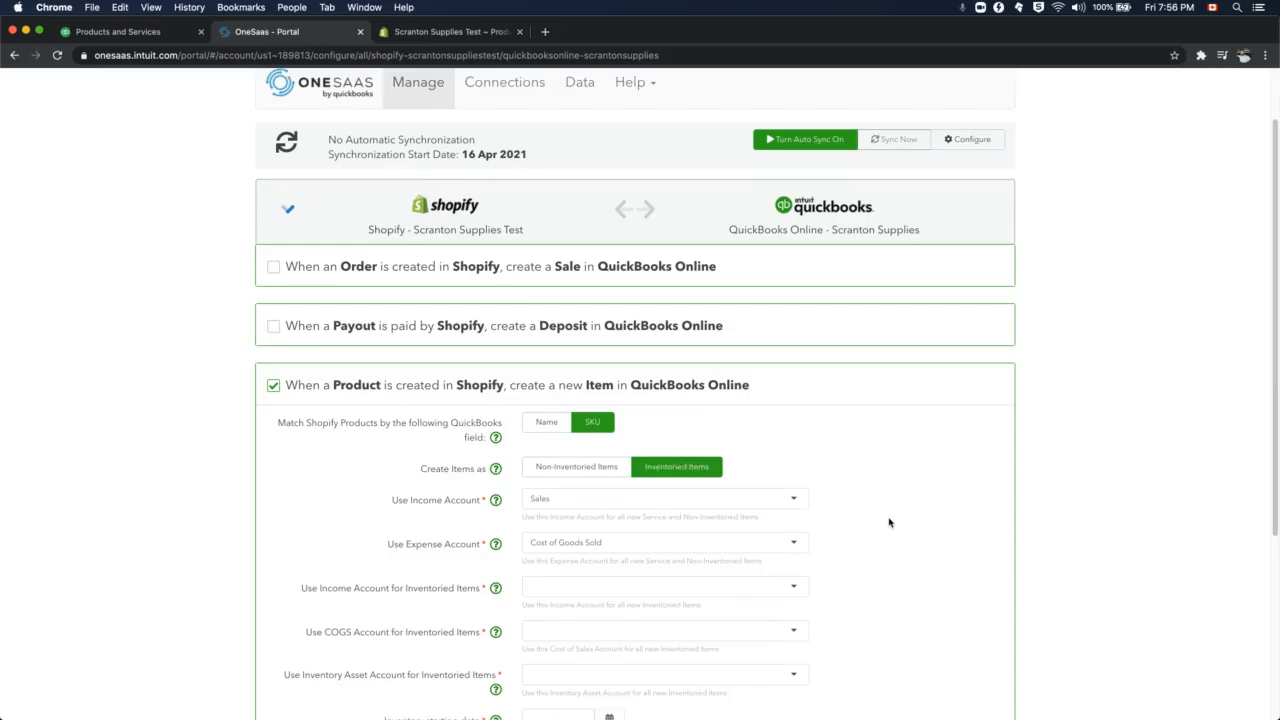
pyautogui.scroll(-3, 889, 522)
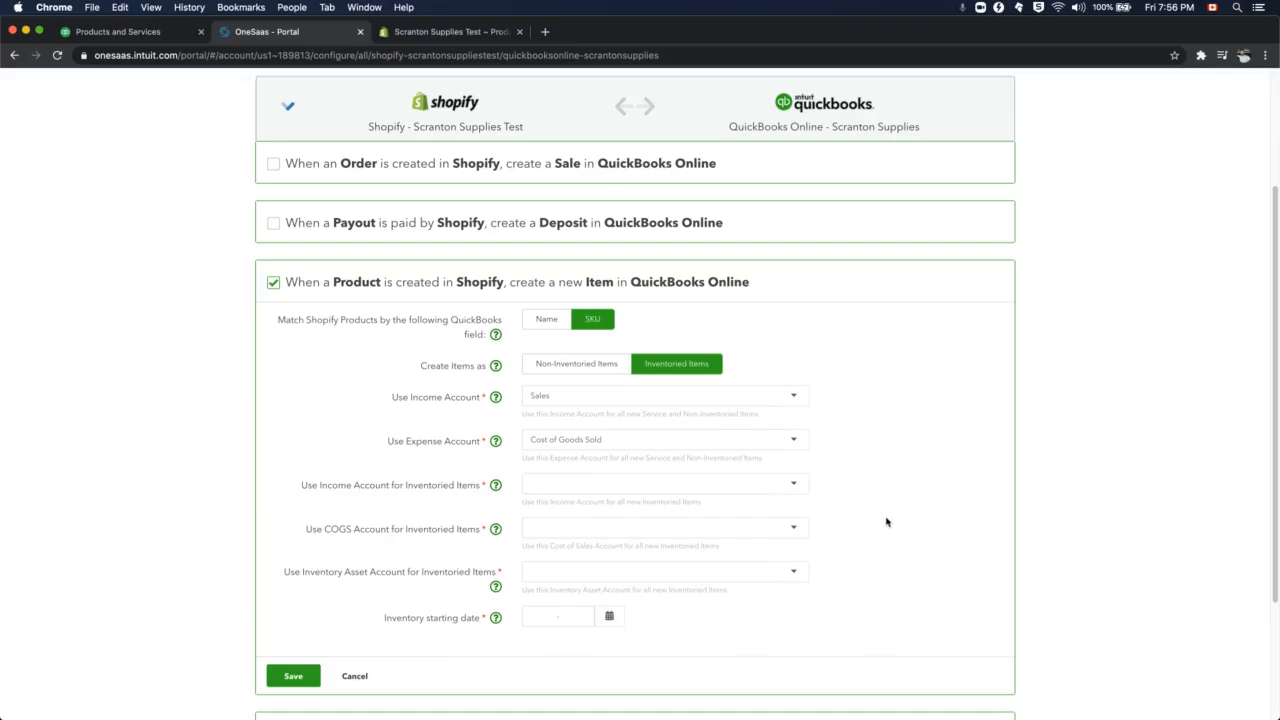
pyautogui.click(573, 366)
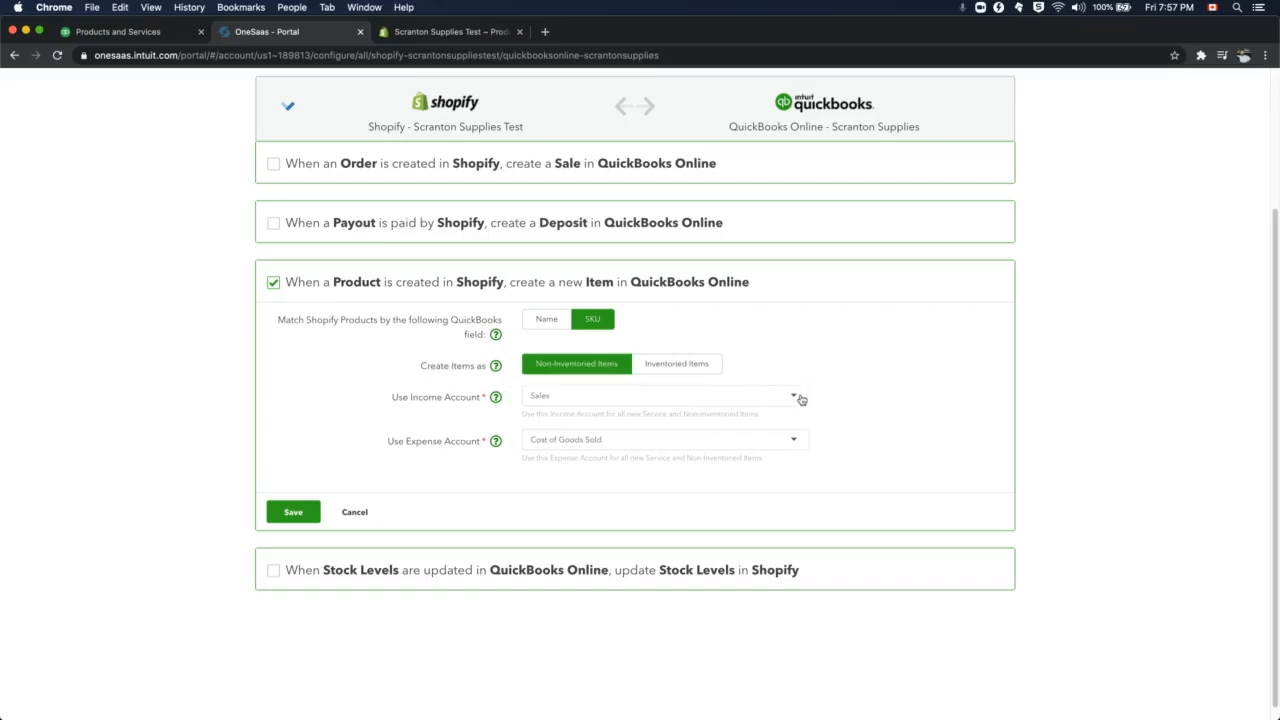
# - Review the account choices, save the product workflow with Sales as income and Cost of Goods Sold as expense account, and synchronize immediately
pyautogui.click(465, 33)
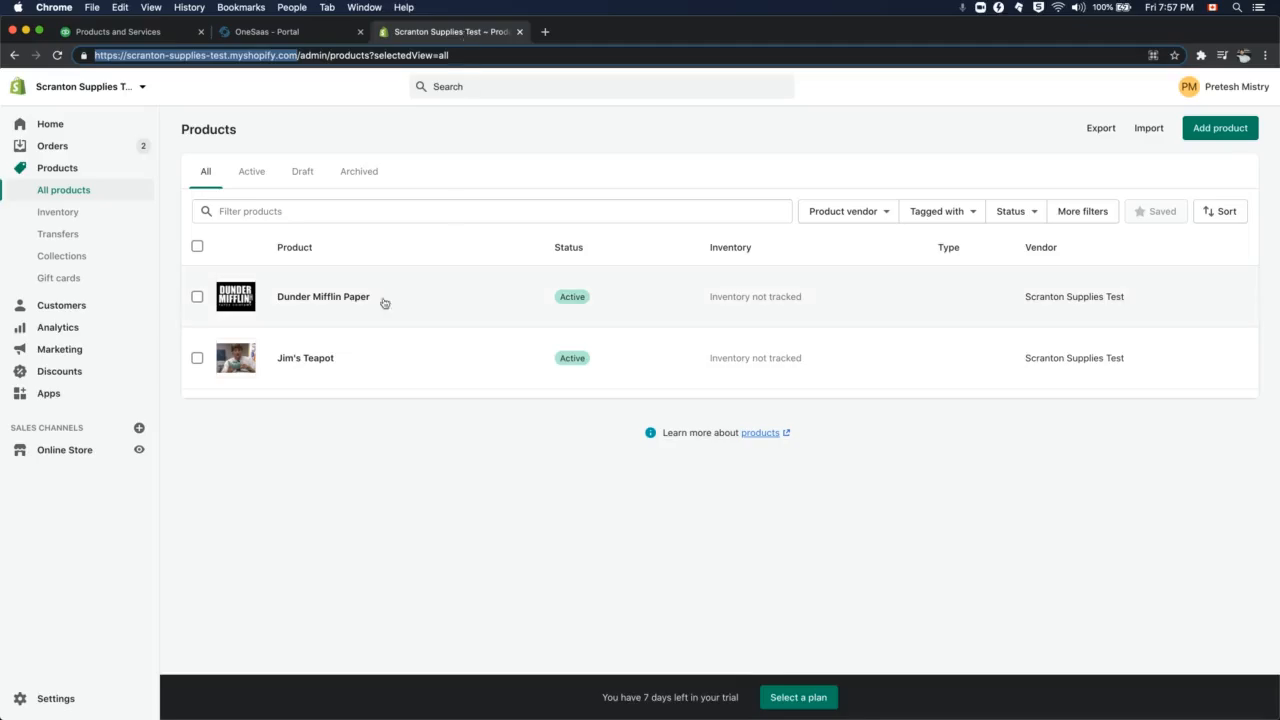
pyautogui.click(300, 36)
pyautogui.click(791, 405)
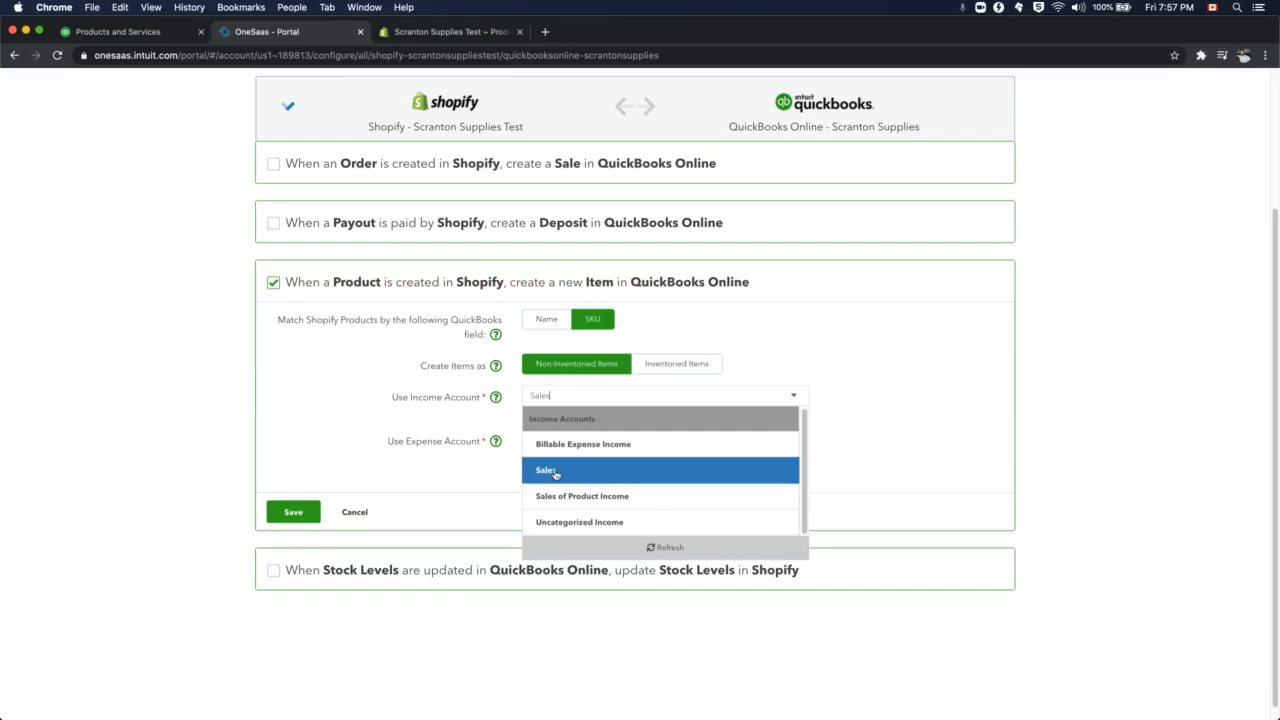
pyautogui.click(486, 480)
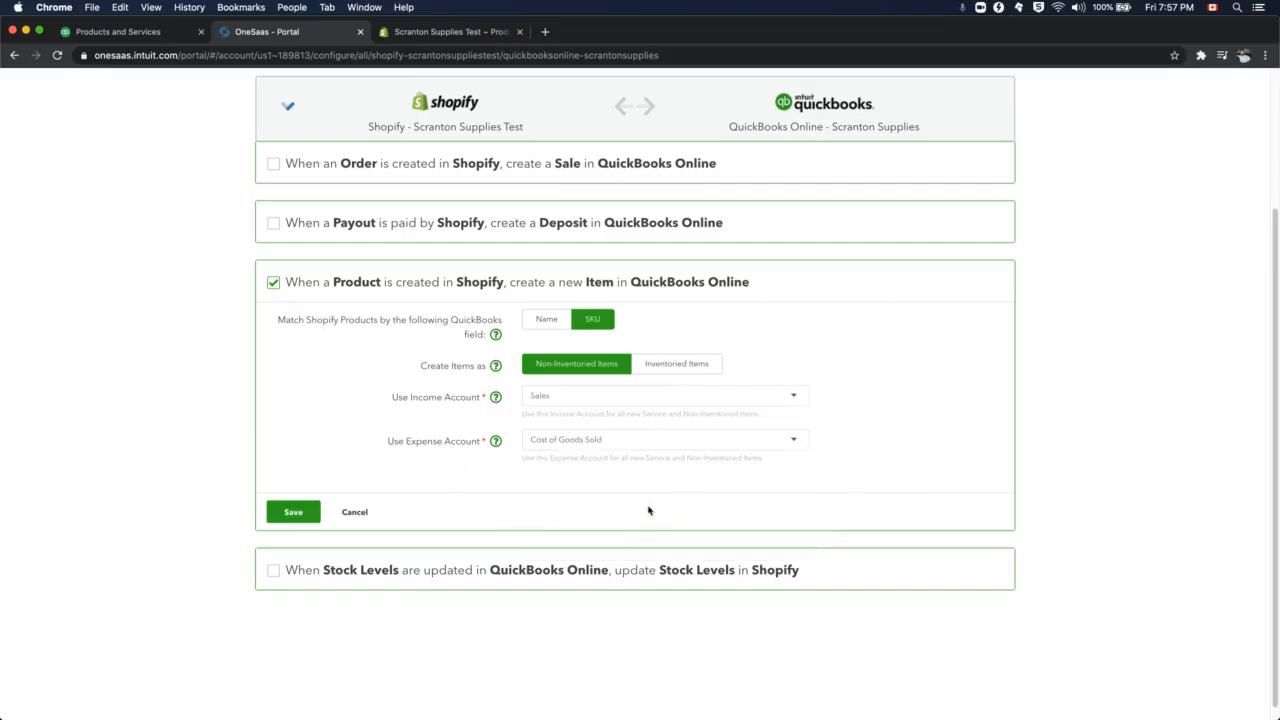
pyautogui.click(797, 444)
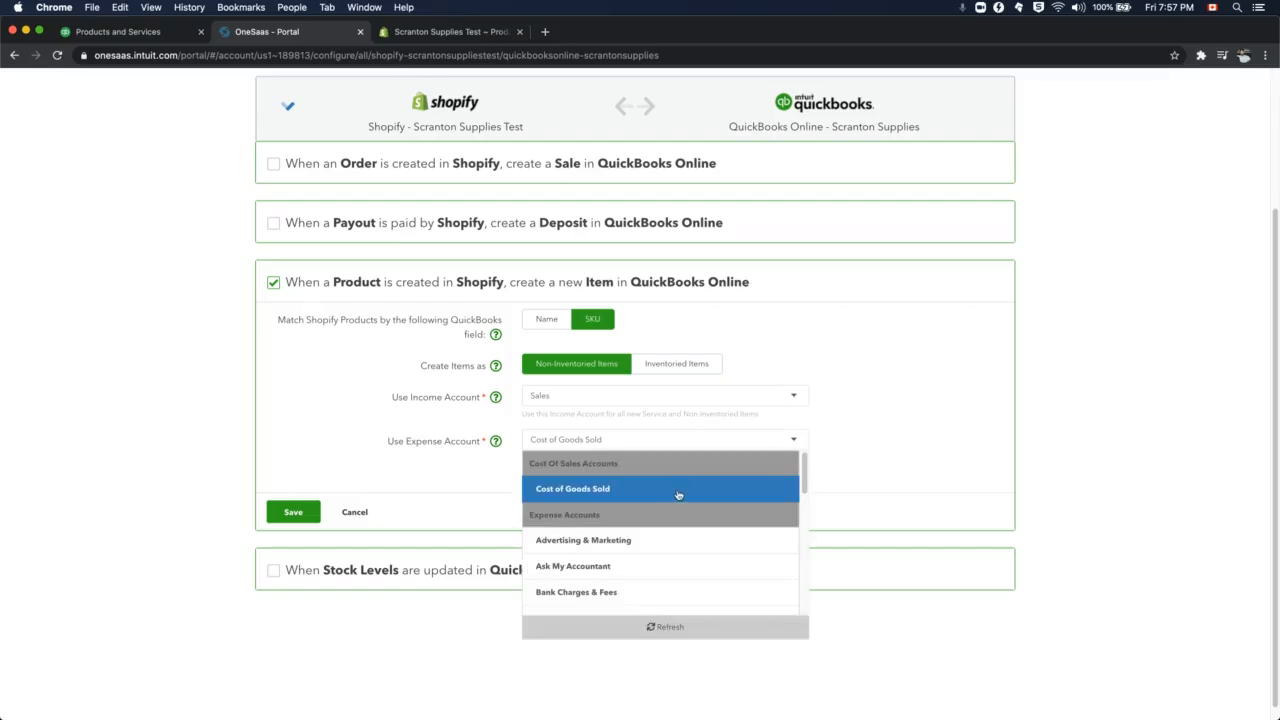
pyautogui.click(872, 463)
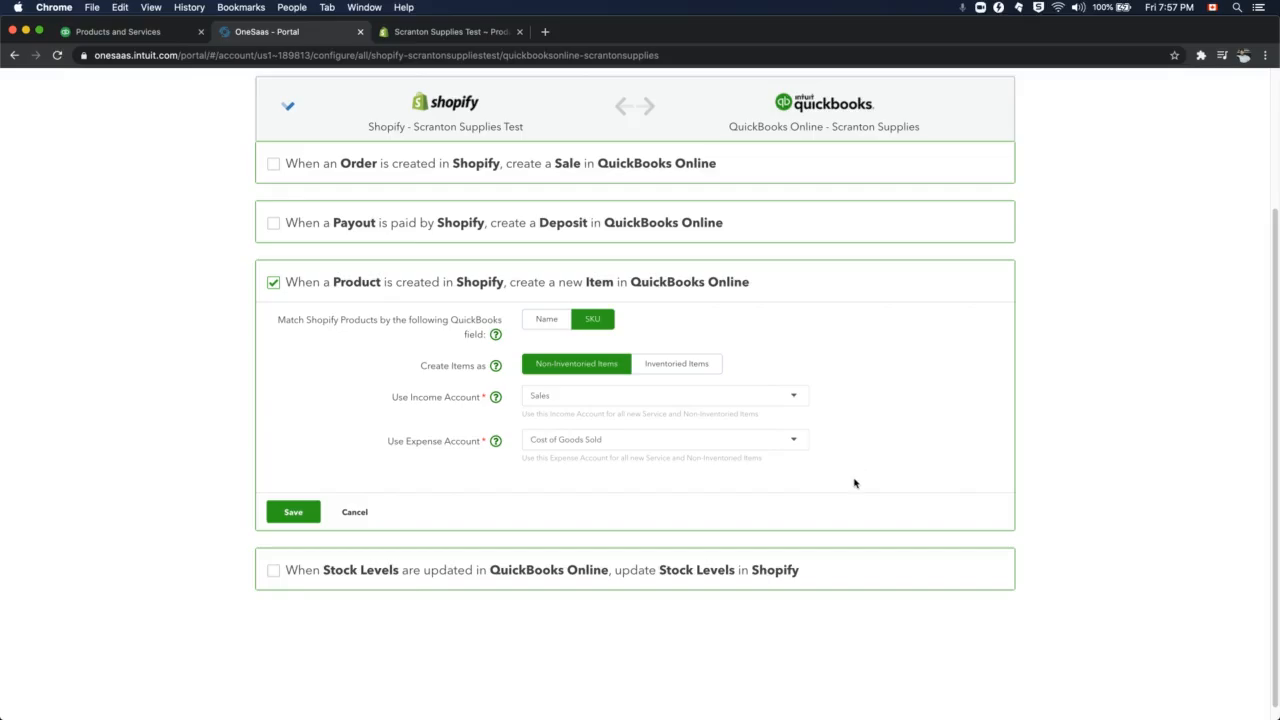
pyautogui.click(293, 512)
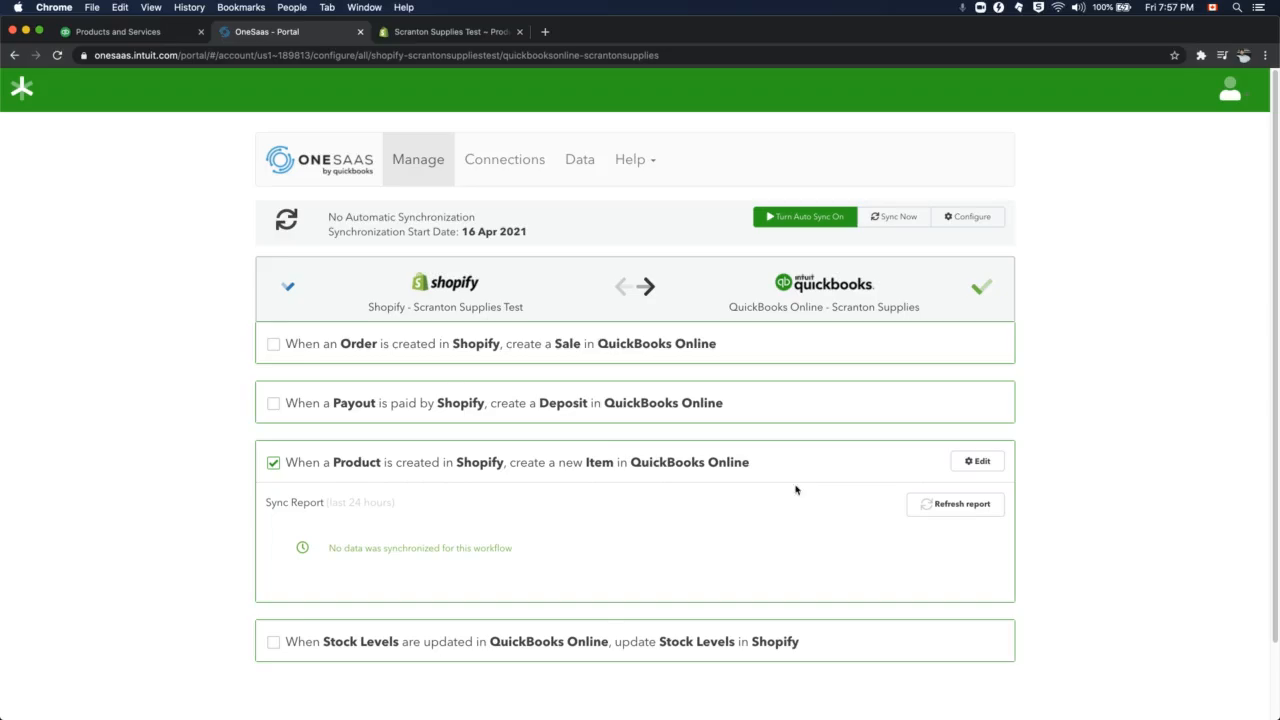
pyautogui.click(895, 220)
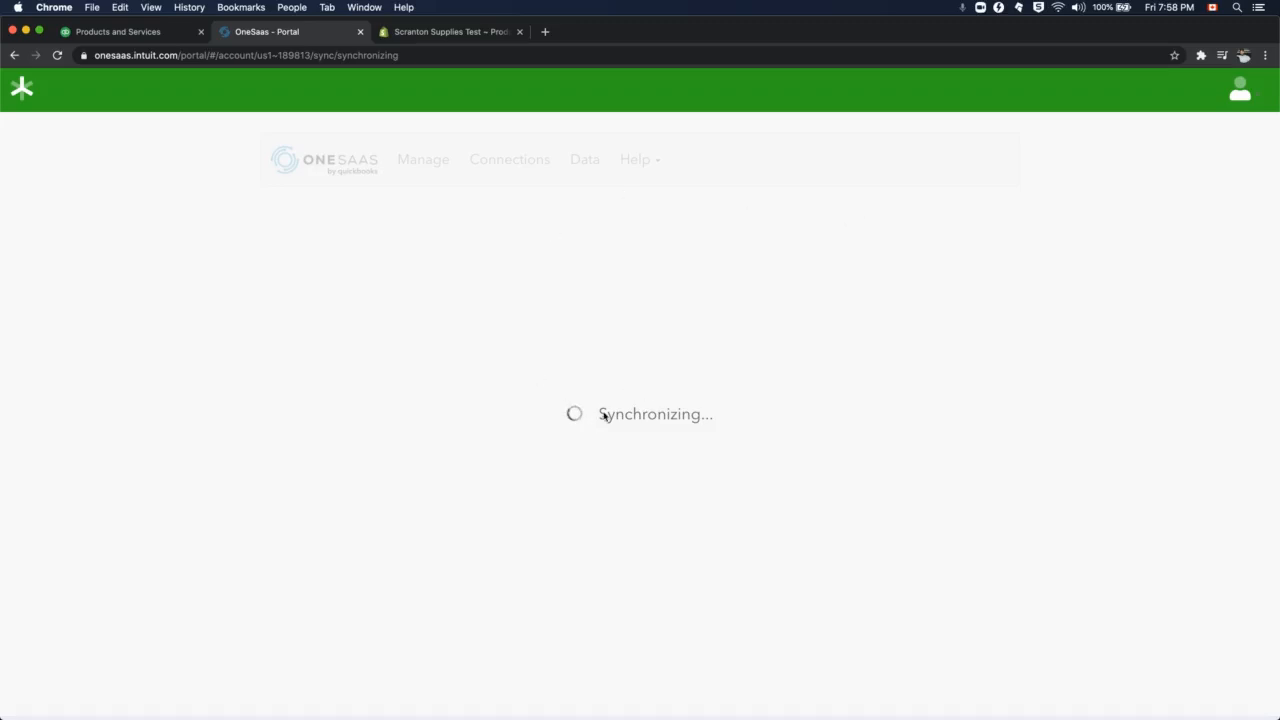
# - Switch to QuickBooks Online, close the Shopify by OneSaas app details and open the Products and Services list
pyautogui.click(151, 40)
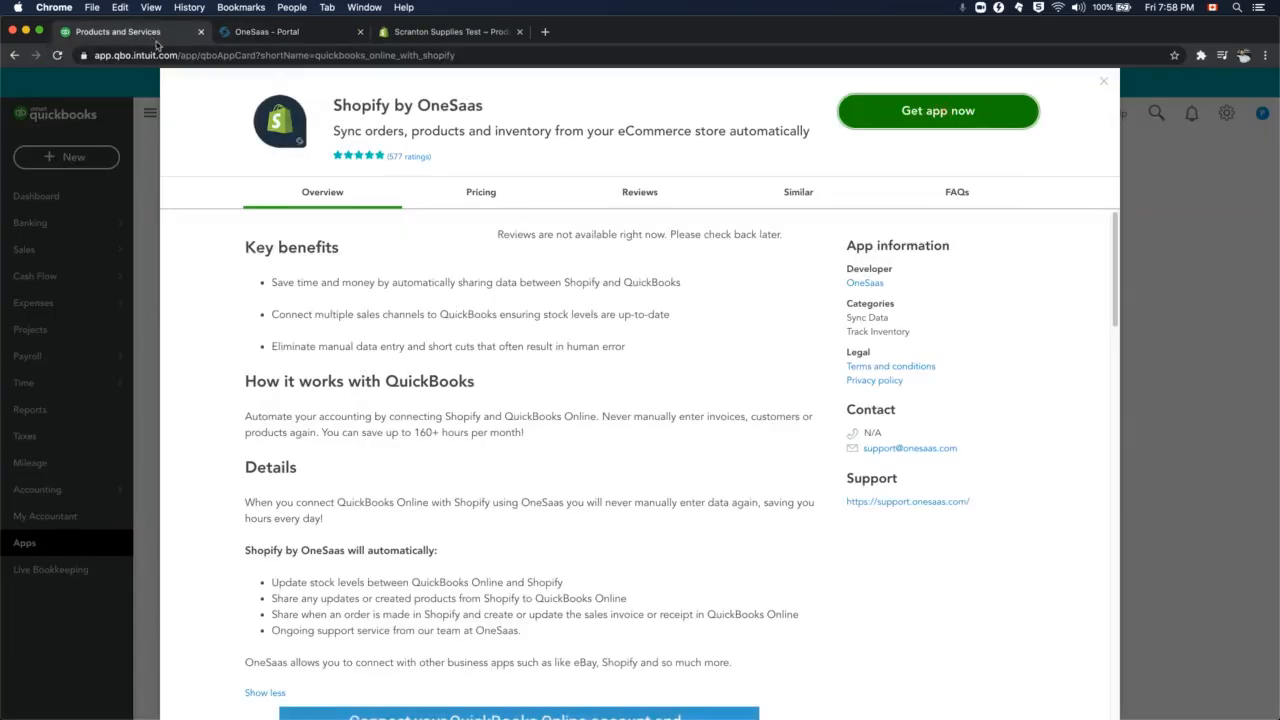
pyautogui.click(1101, 82)
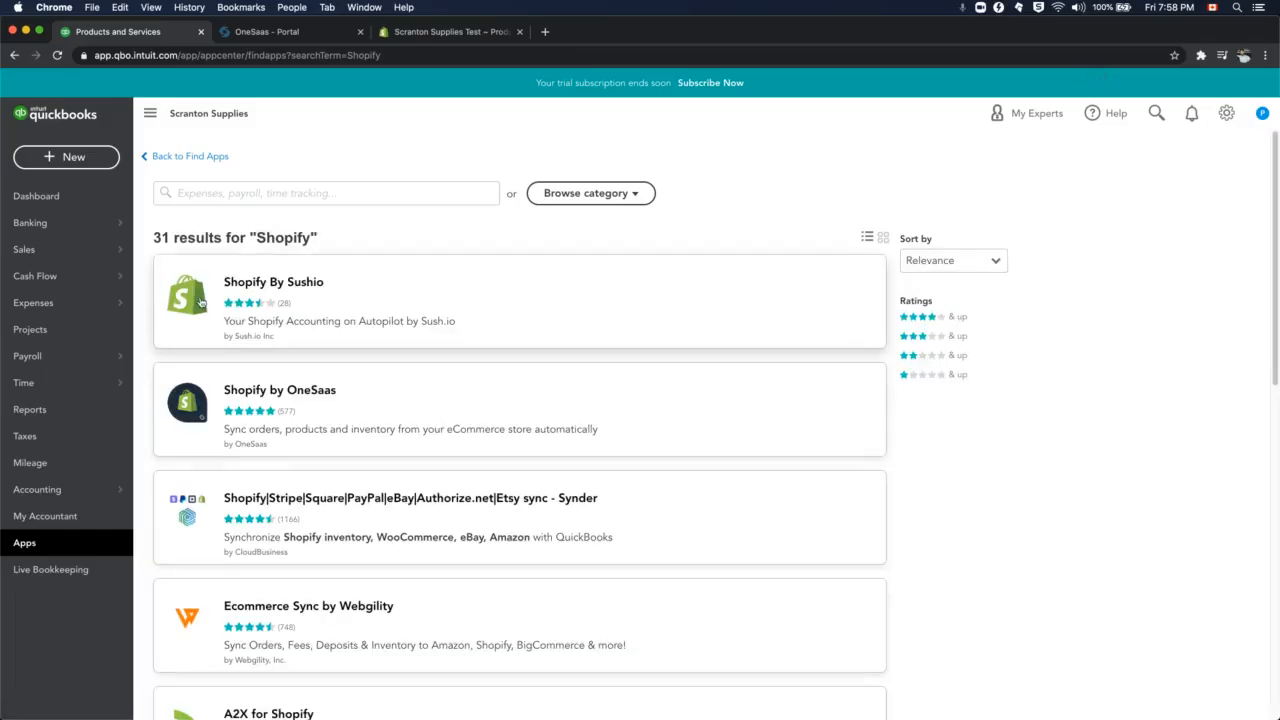
pyautogui.moveTo(64, 249)
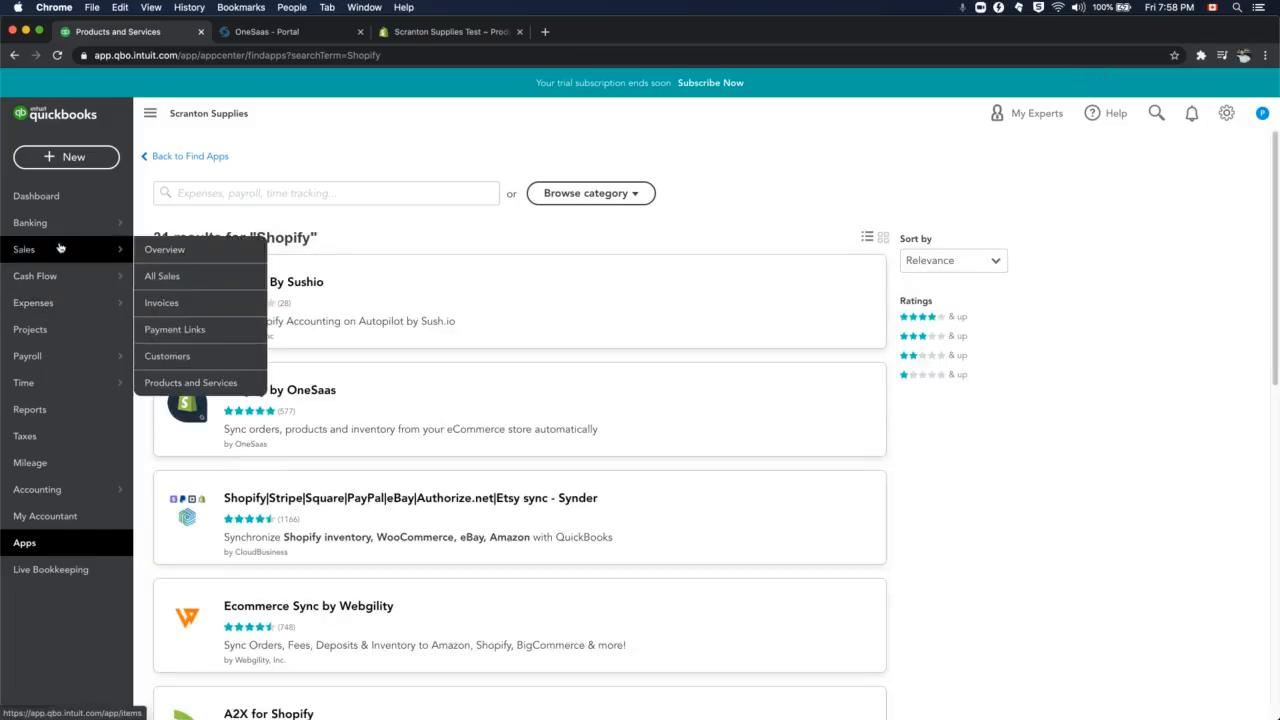
pyautogui.click(178, 385)
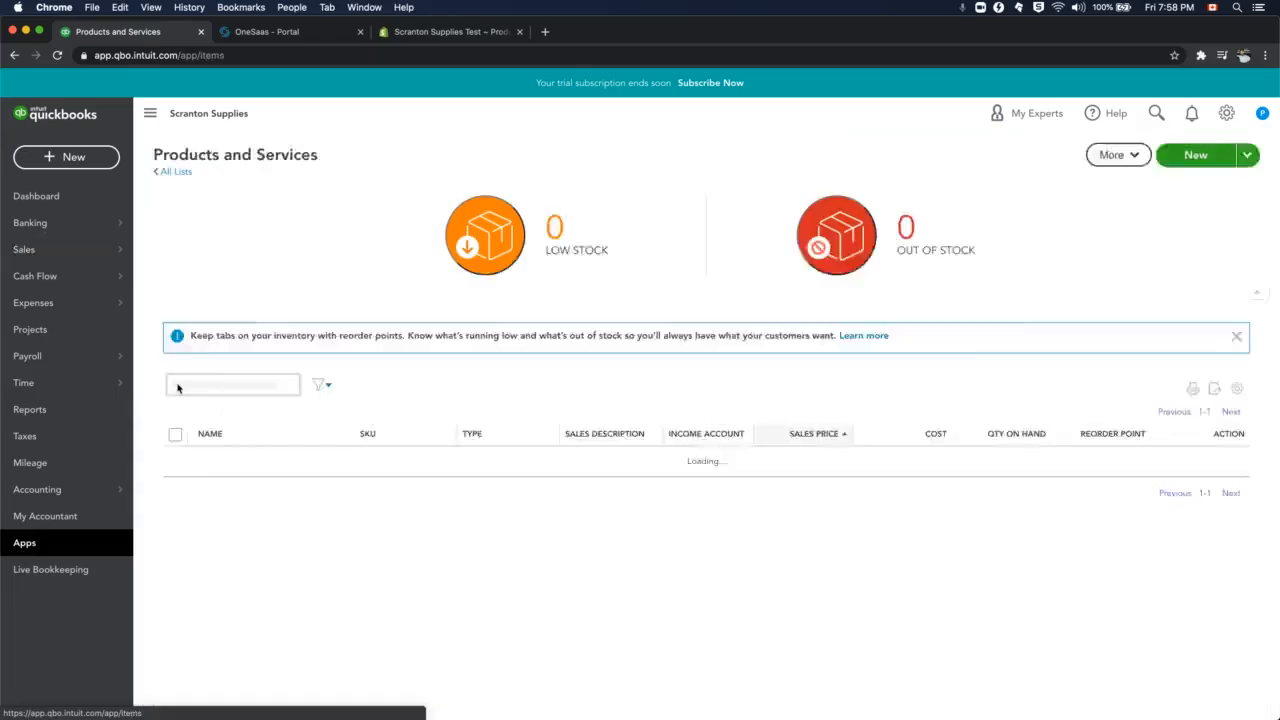
# - Compare the Dunder Mifflin Paper and Jim's Teapot entries in the QuickBooks item list with the products in Shopify
pyautogui.scroll(-3, 431, 357)
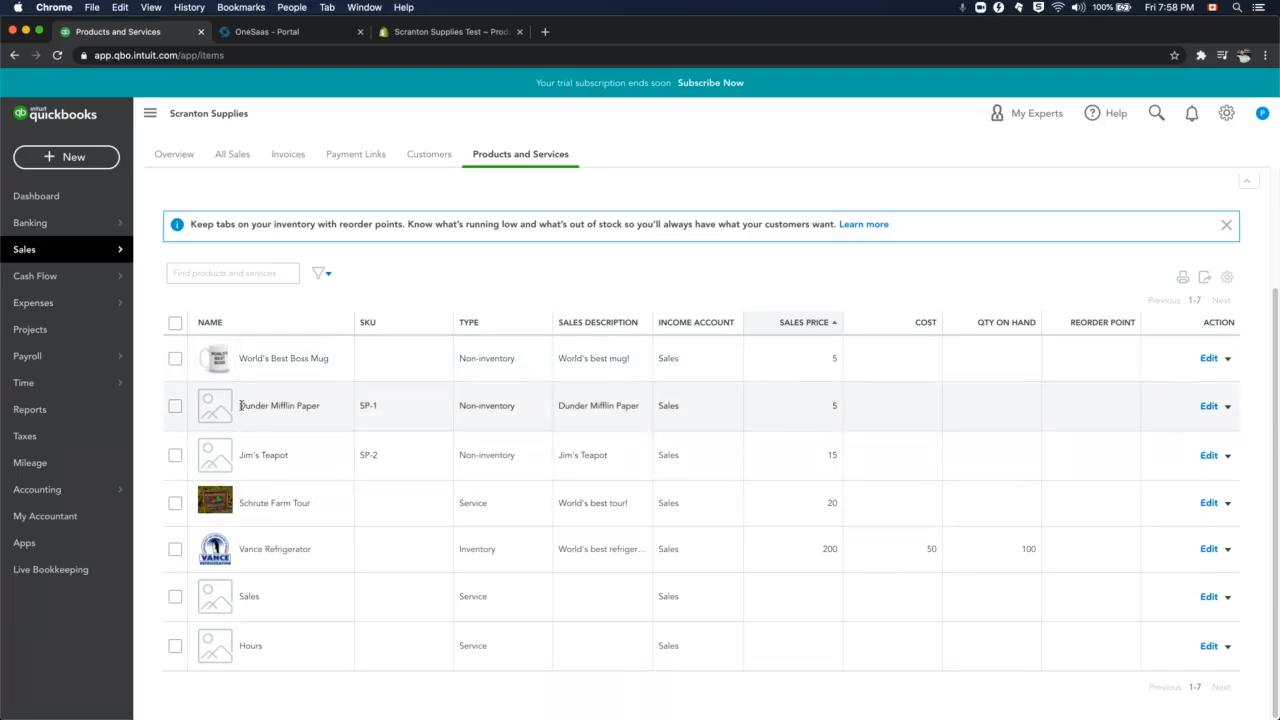
pyautogui.moveTo(240, 405); pyautogui.dragTo(323, 405)
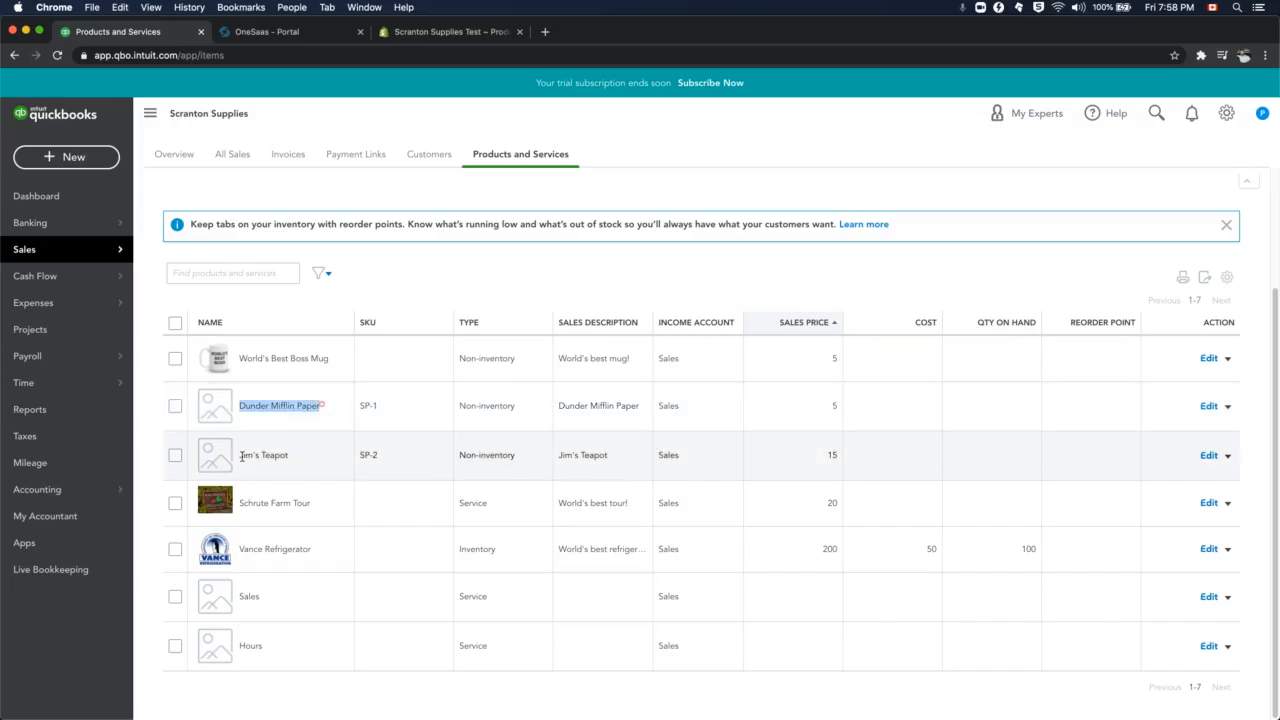
pyautogui.moveTo(241, 457); pyautogui.dragTo(290, 461)
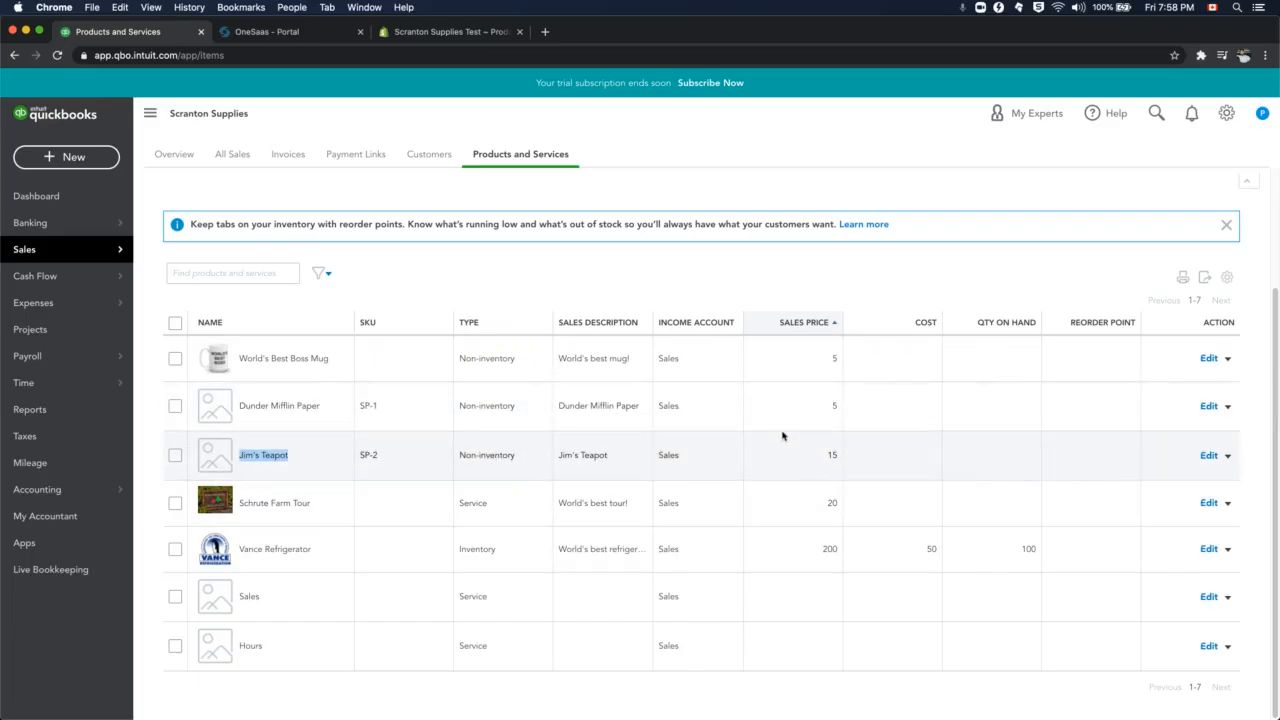
pyautogui.click(415, 32)
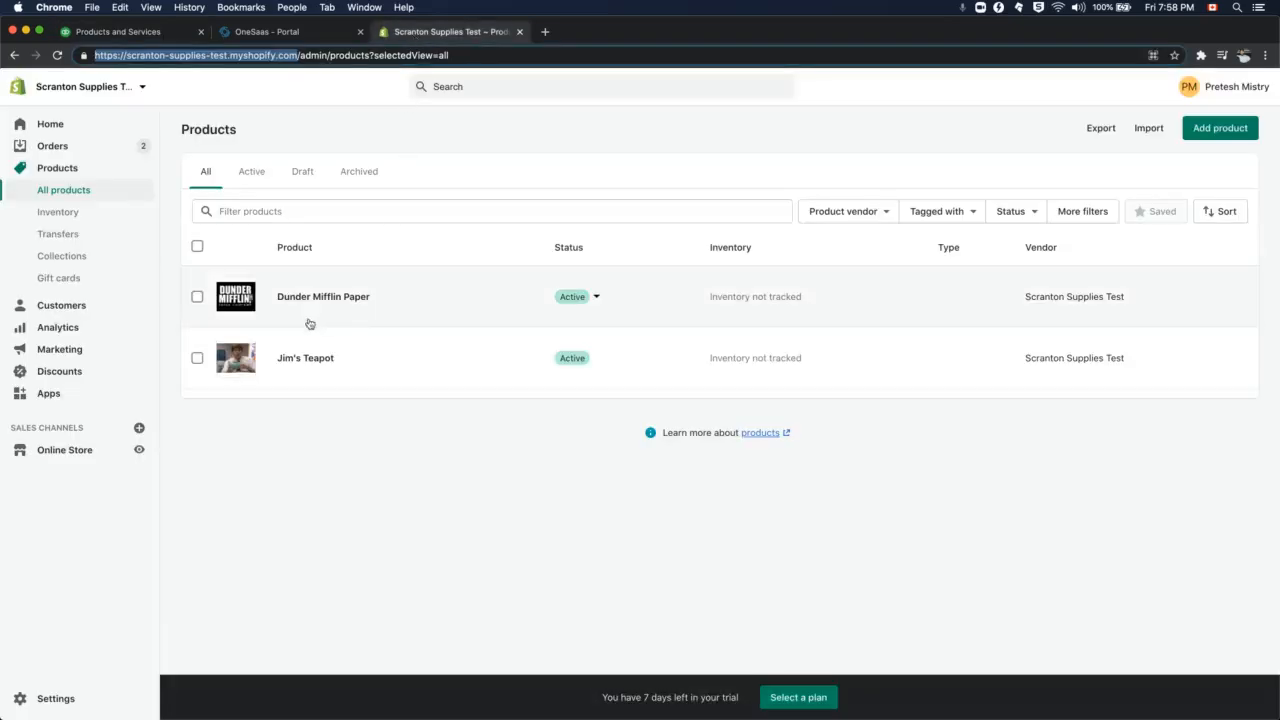
pyautogui.click(170, 37)
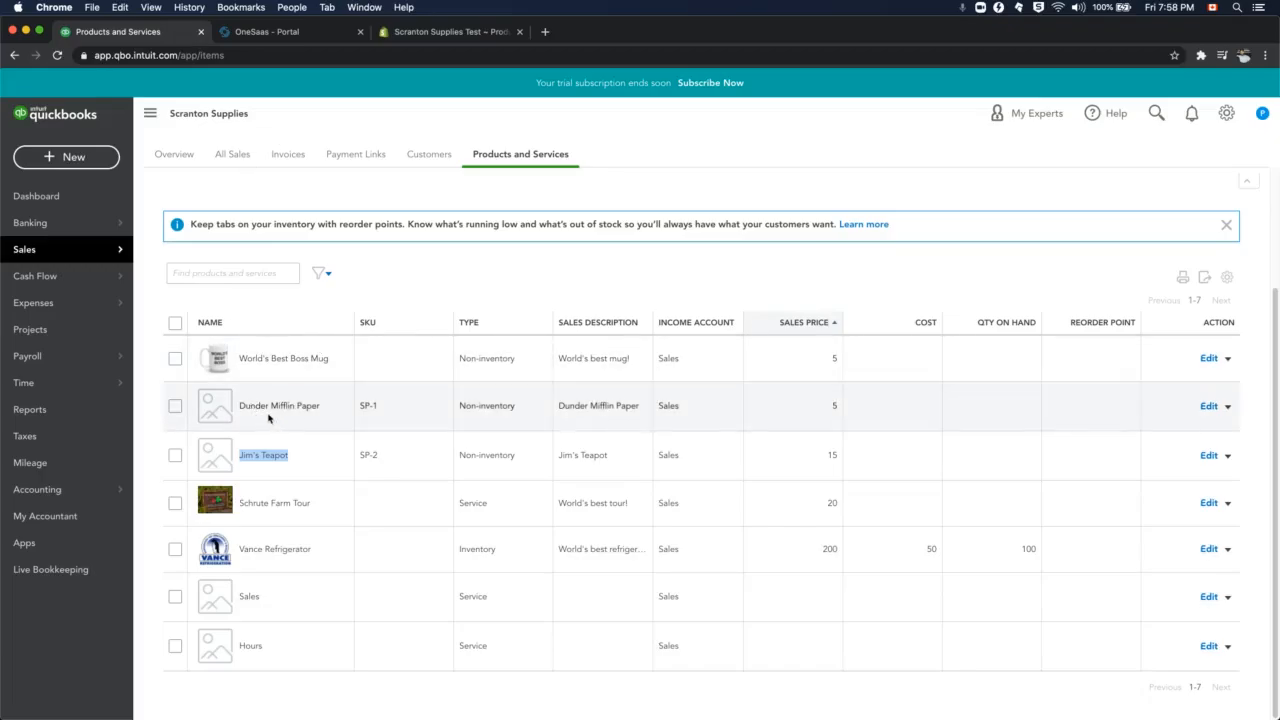
pyautogui.click(362, 289)
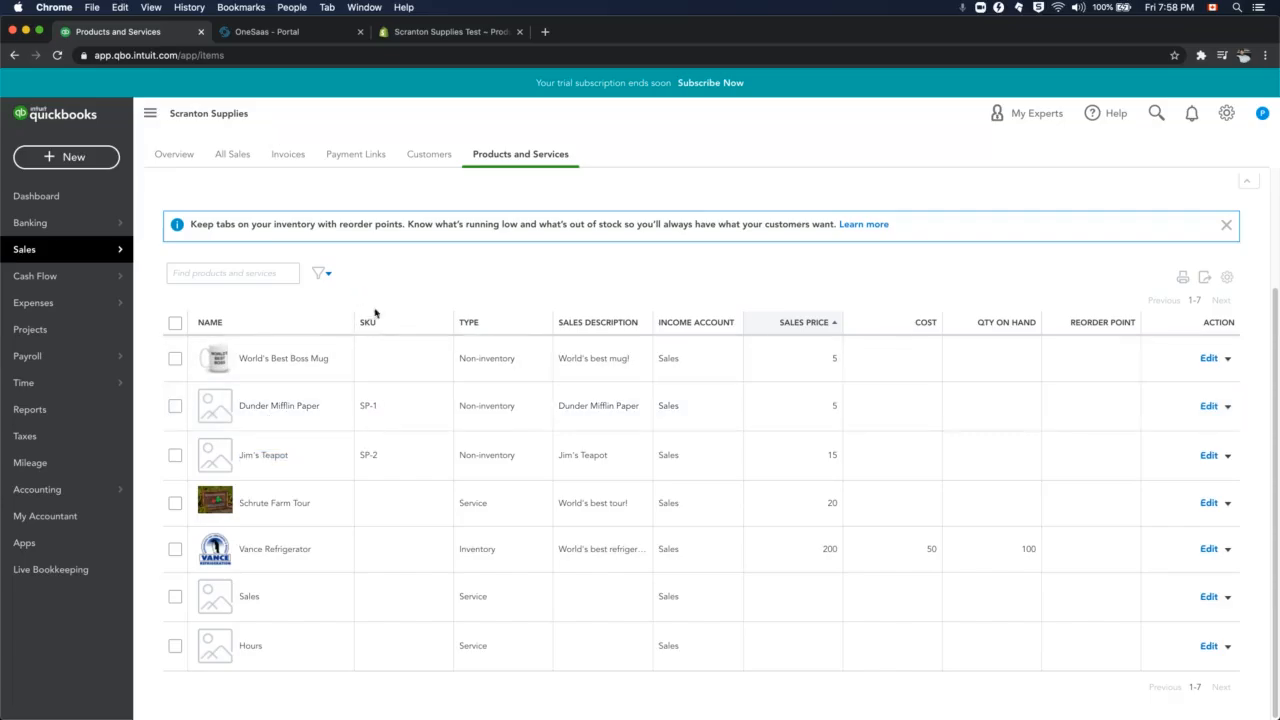
# - Edit the Dunder Mifflin Paper item: add the Desktop screenshot from 4.06.31 PM as its picture, clear its SKU and save
pyautogui.click(1210, 407)
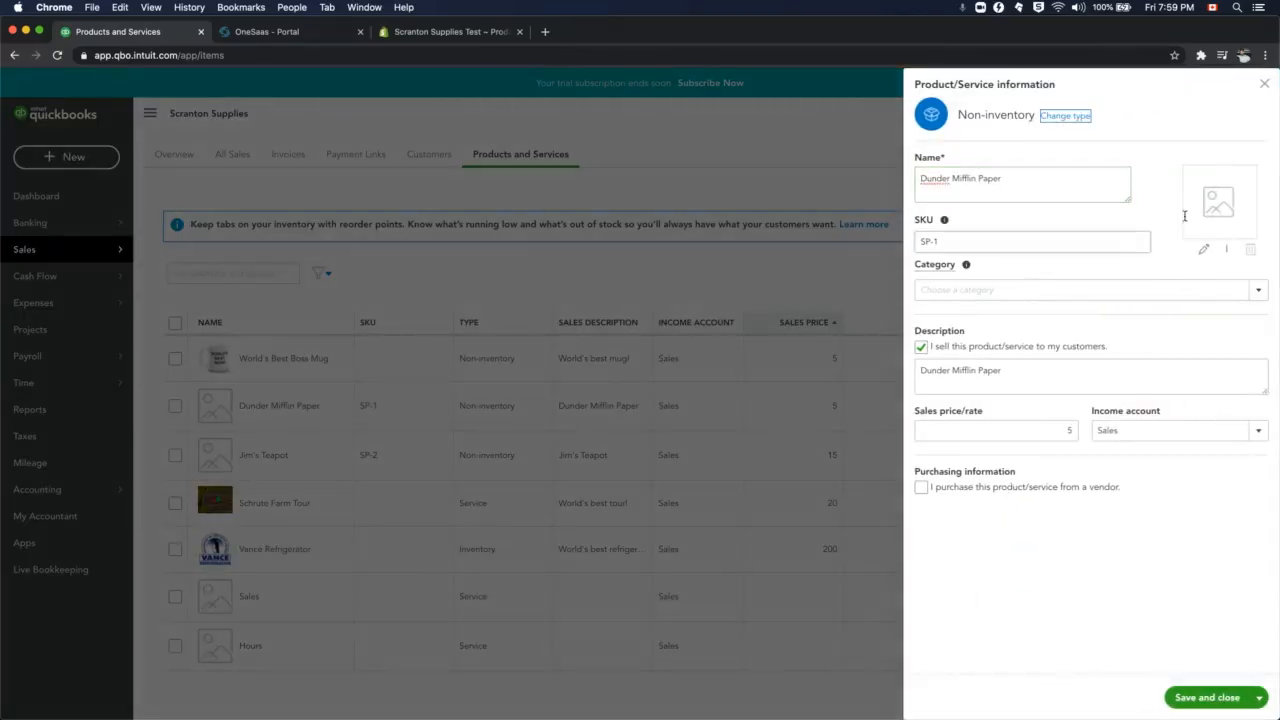
pyautogui.click(1220, 207)
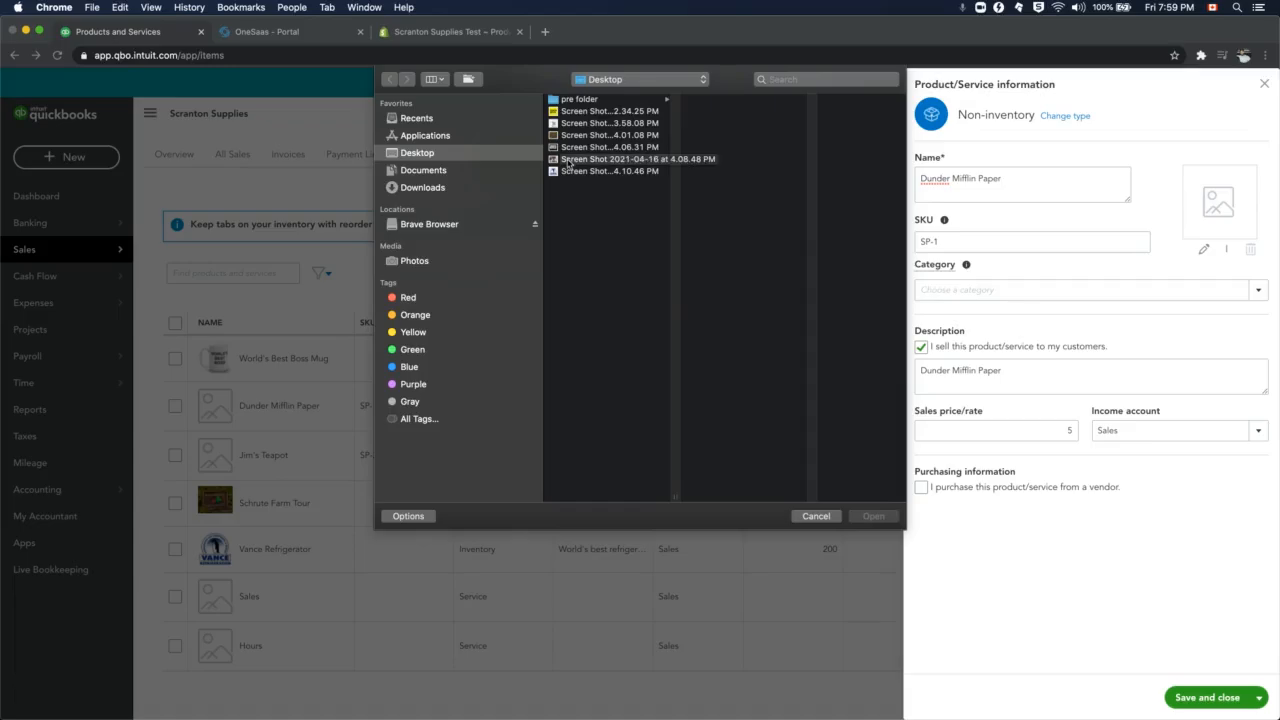
pyautogui.click(567, 148)
pyautogui.click(874, 517)
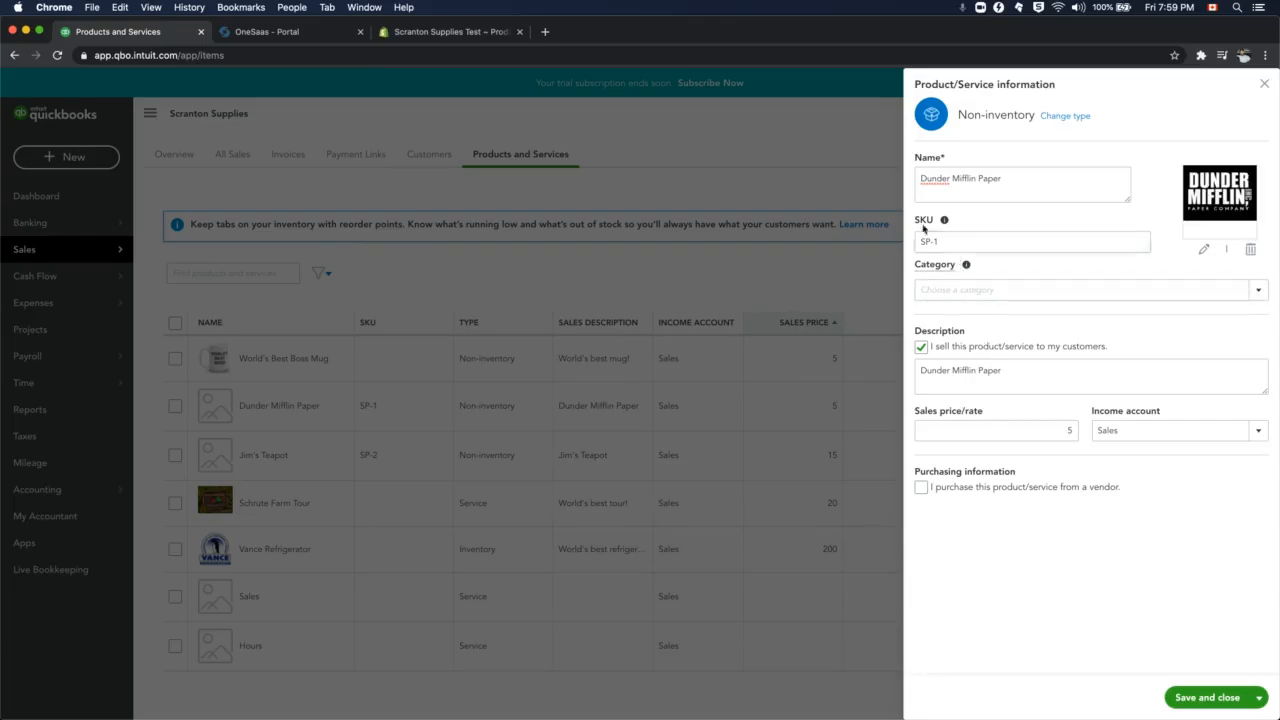
pyautogui.moveTo(951, 240); pyautogui.dragTo(889, 236)
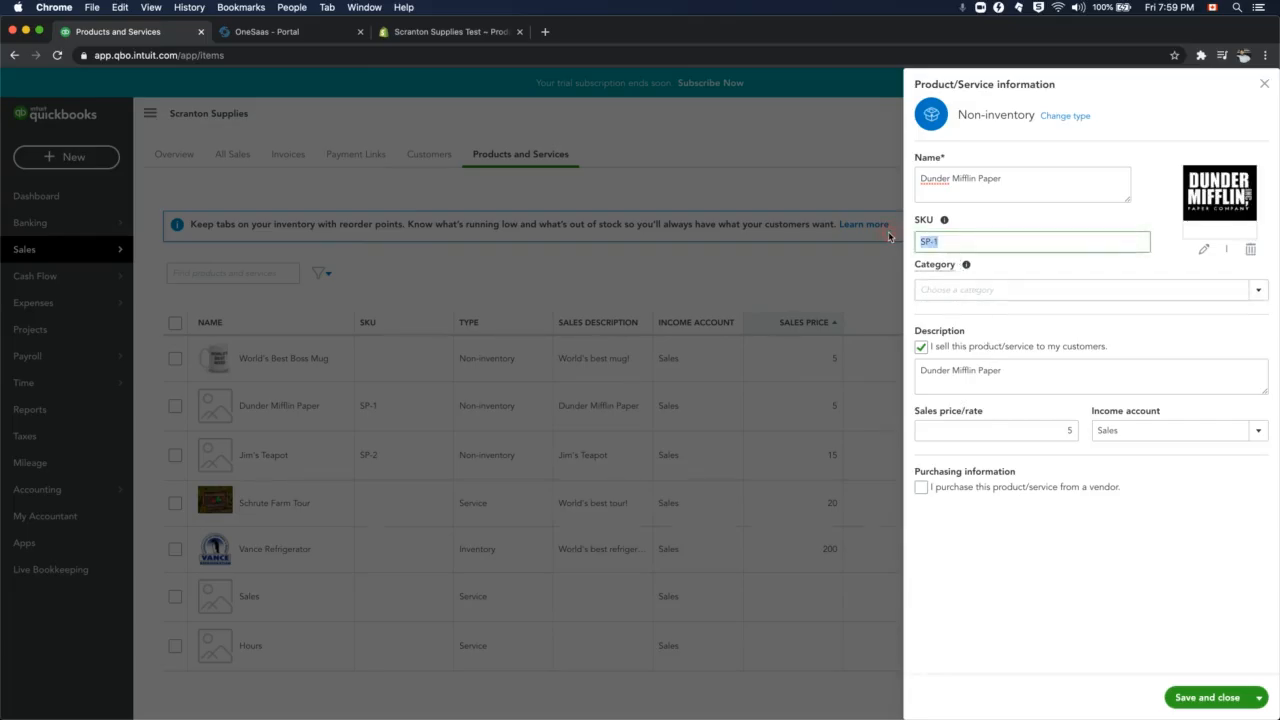
pyautogui.press('BackSpace')
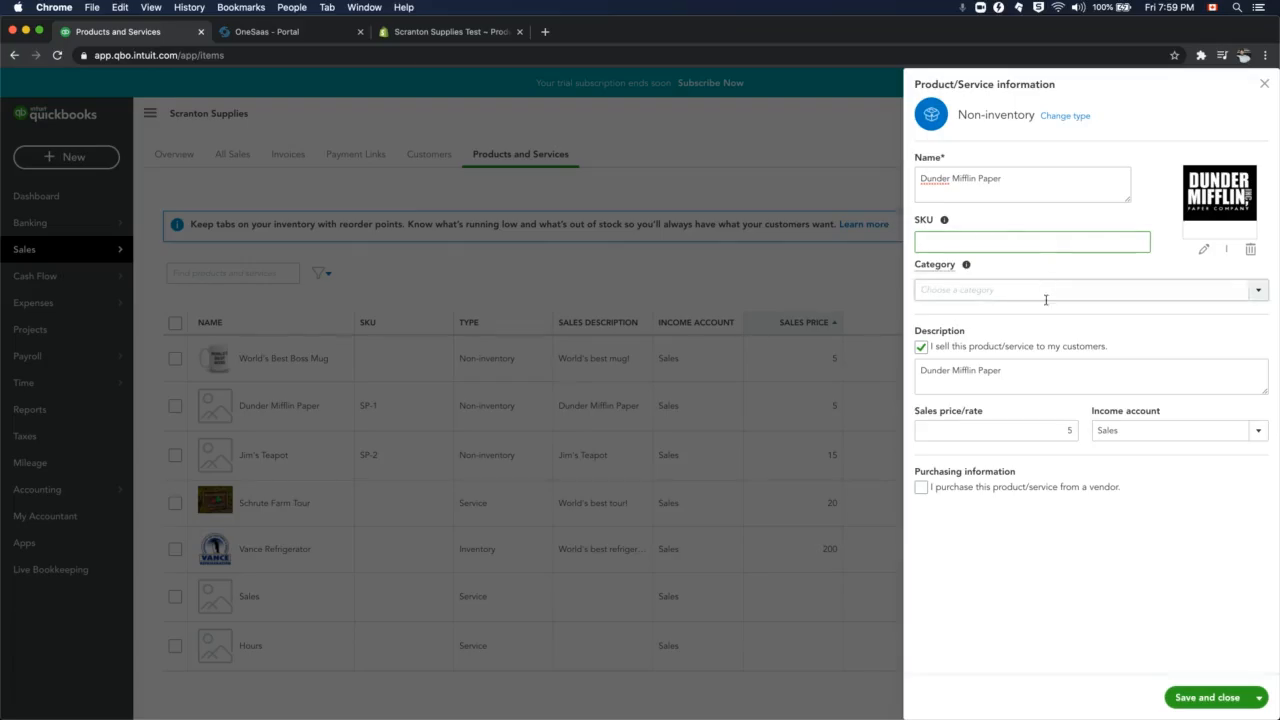
pyautogui.click(1216, 698)
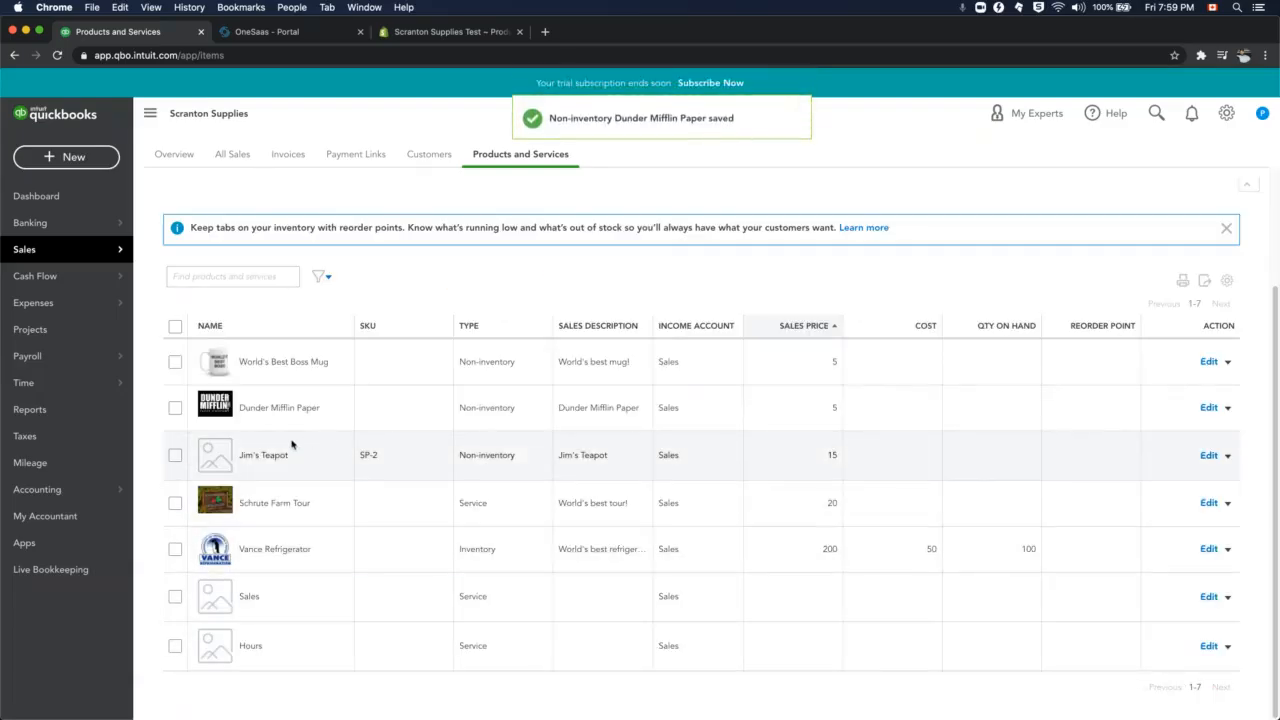
# - Edit the Jim's Teapot item: clear its SKU, add the Desktop screenshot from 4.08.48 PM as its picture and save
pyautogui.click(1206, 458)
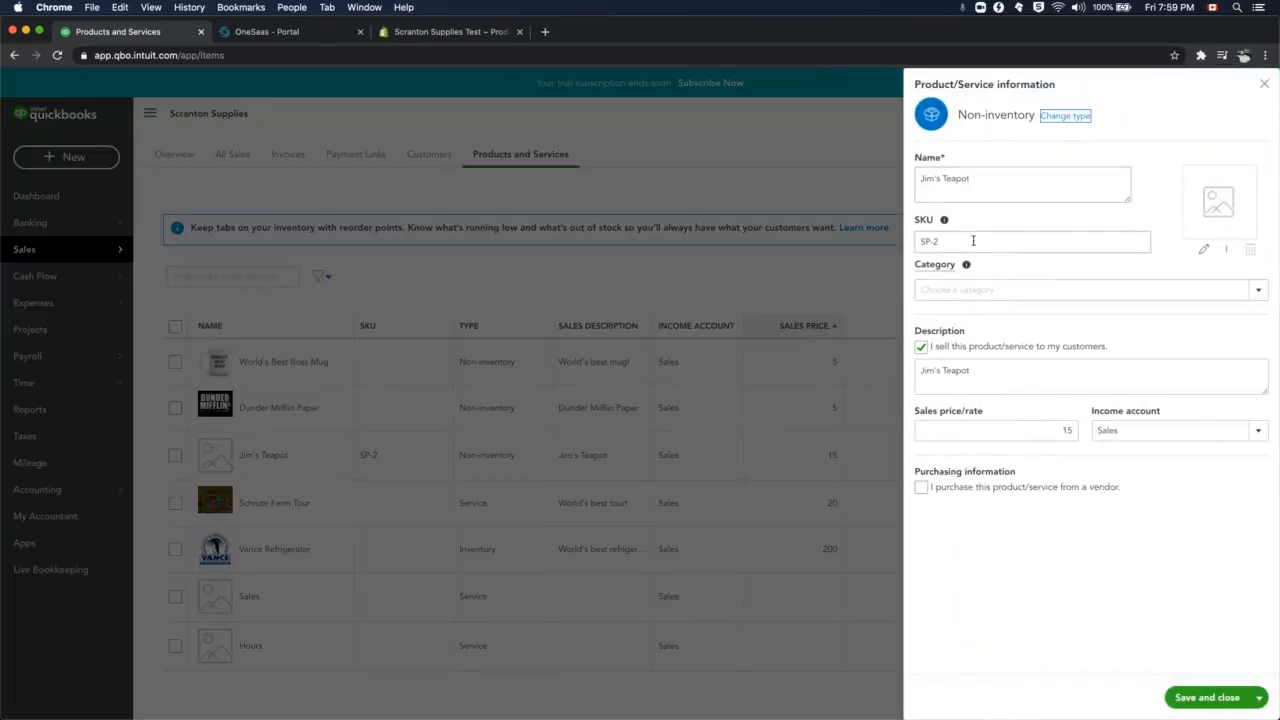
pyautogui.tripleClick(968, 241)
pyautogui.press('BackSpace')
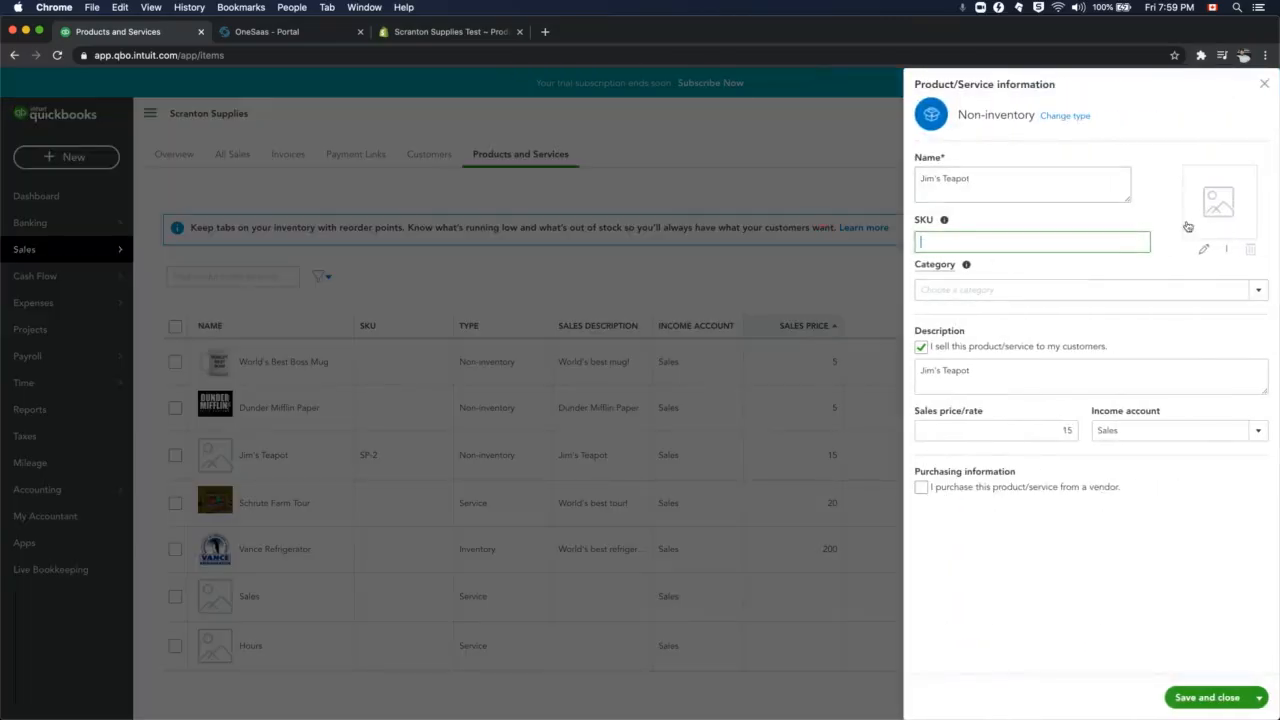
pyautogui.click(1216, 206)
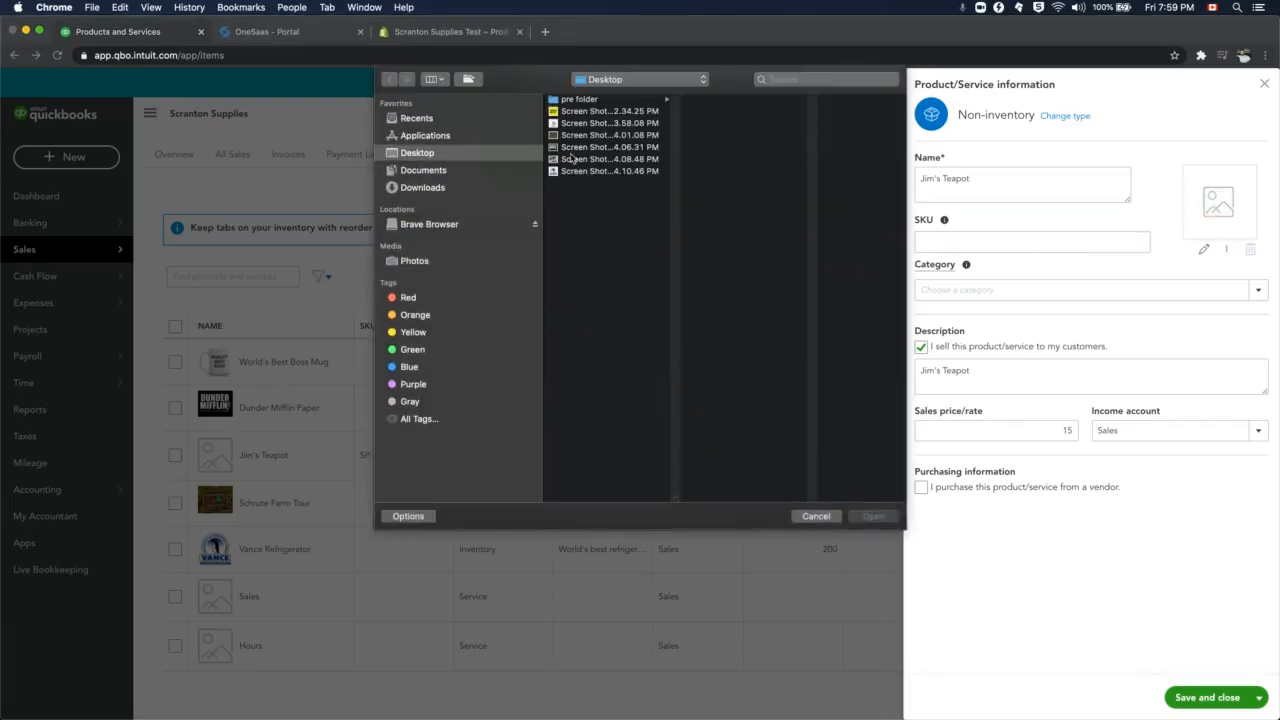
pyautogui.click(575, 159)
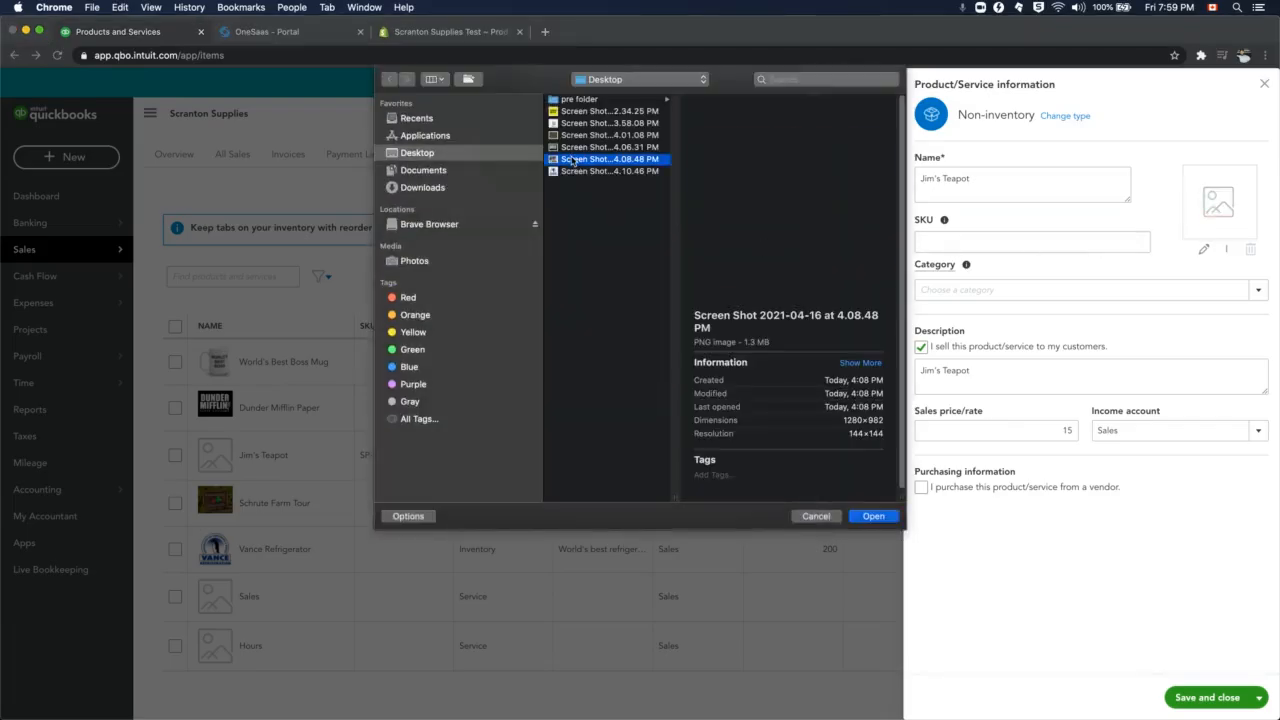
pyautogui.click(885, 519)
pyautogui.click(1214, 702)
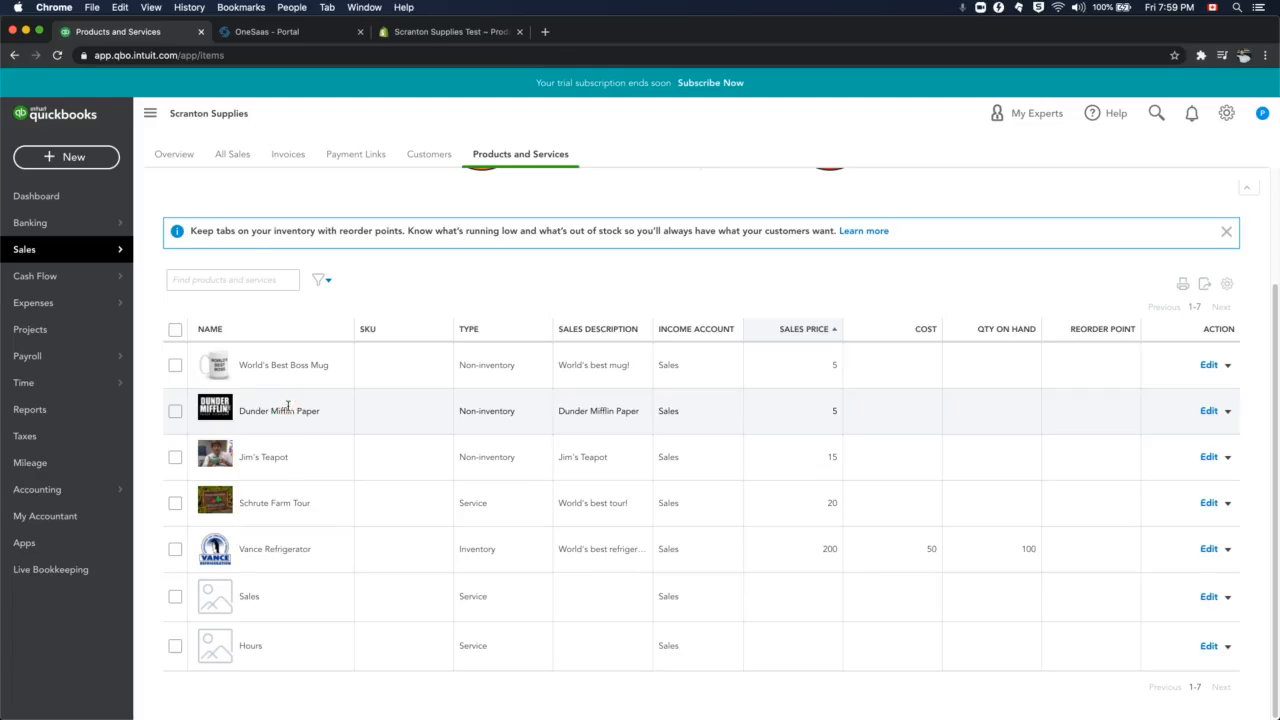
pyautogui.click(288, 407)
pyautogui.click(285, 408)
pyautogui.click(286, 408)
pyautogui.click(285, 408)
pyautogui.click(286, 407)
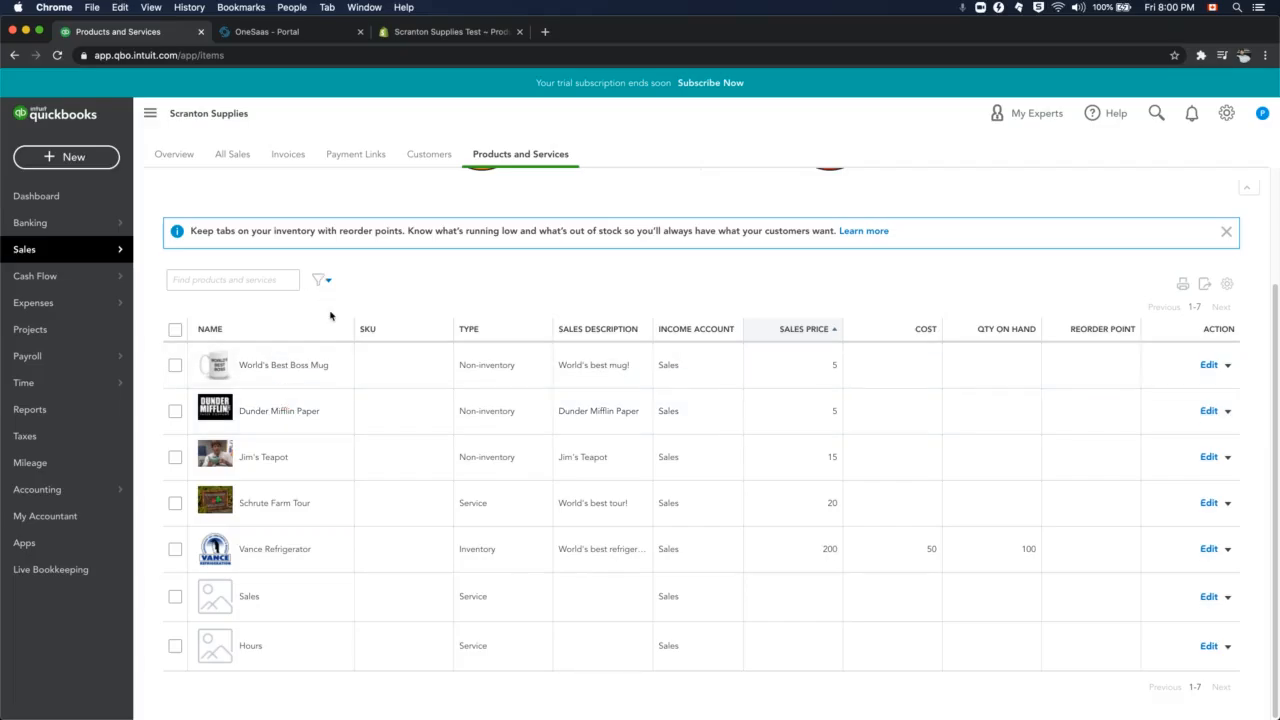
# - Start a new invoice, check which products can be chosen on its first line, and close it without saving
pyautogui.click(82, 158)
pyautogui.click(48, 238)
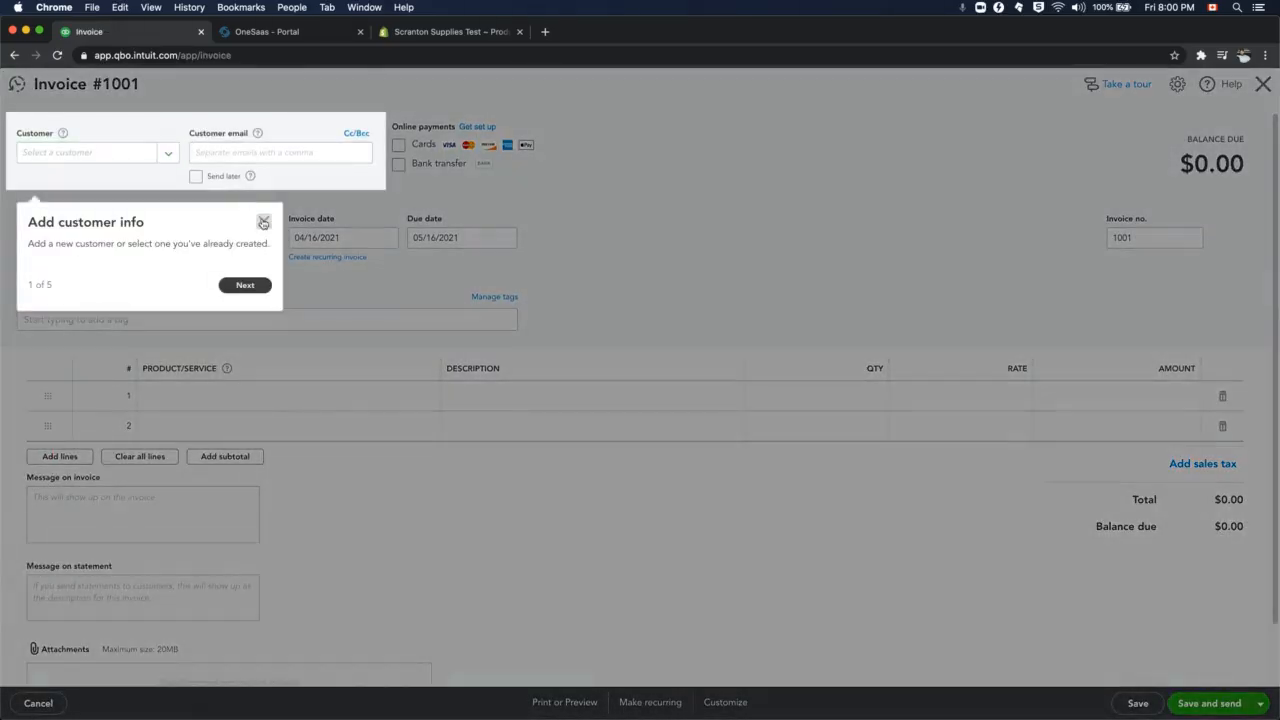
pyautogui.click(263, 222)
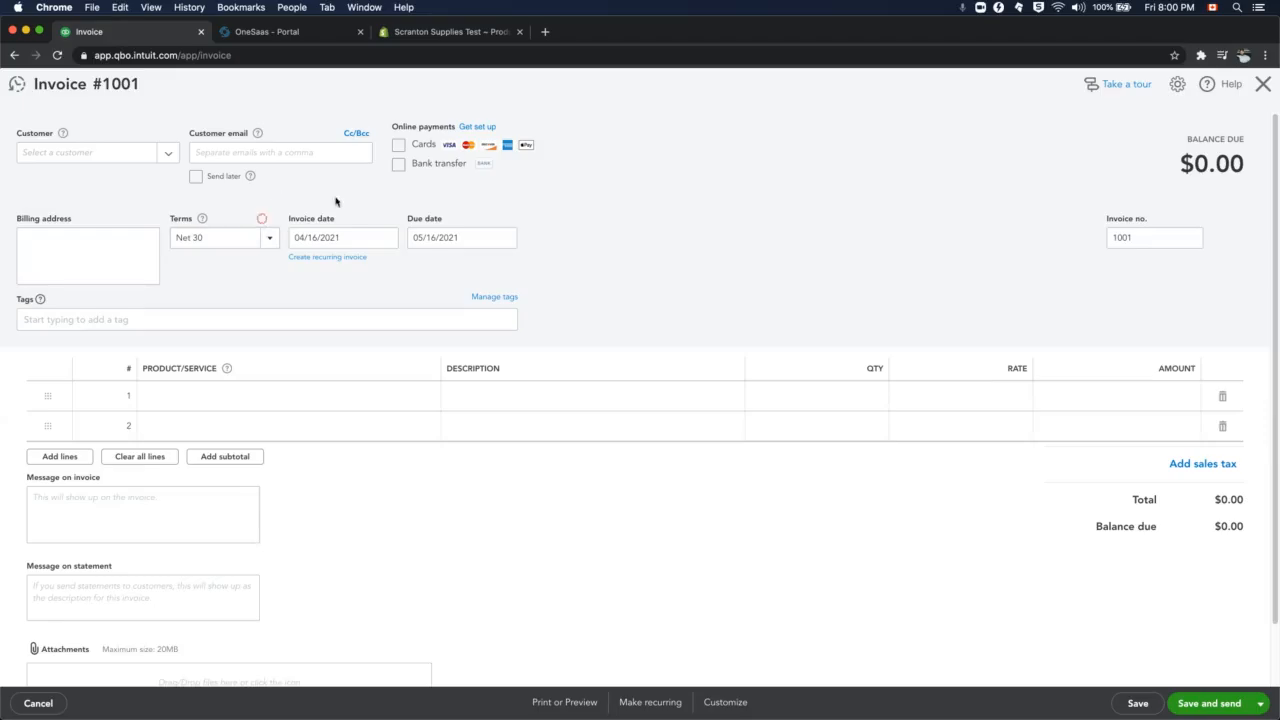
pyautogui.click(365, 400)
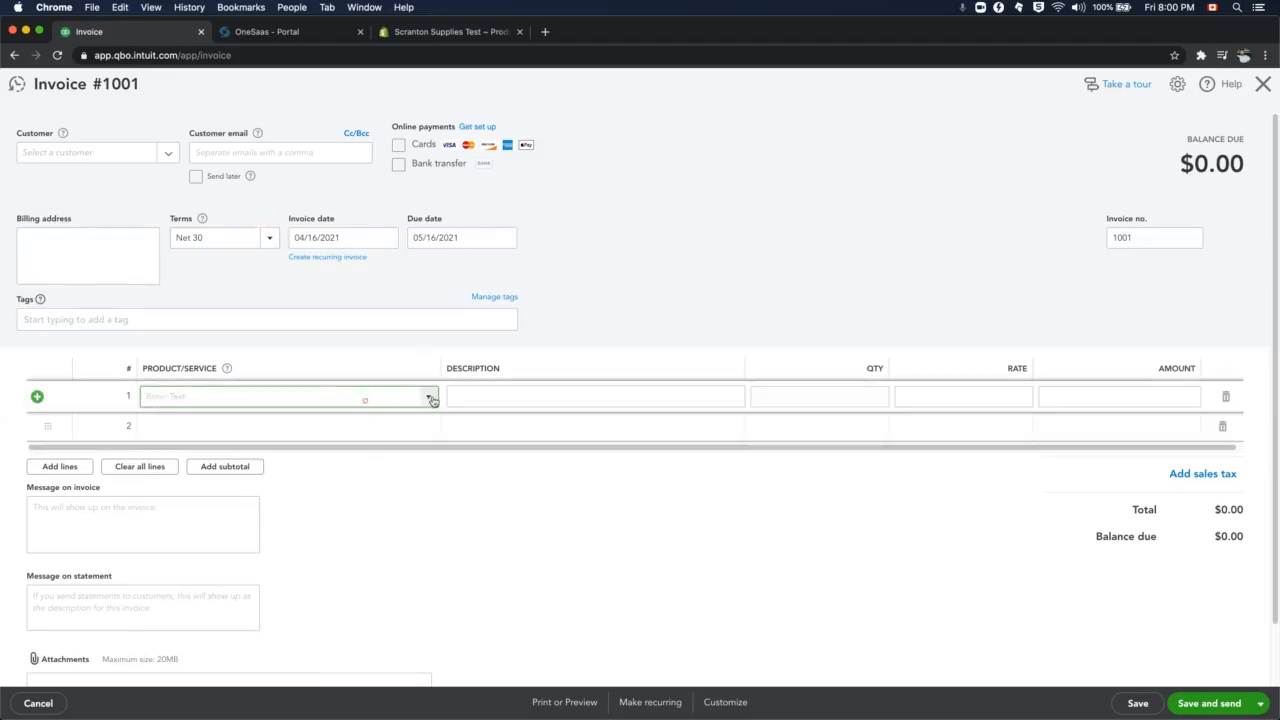
pyautogui.click(432, 399)
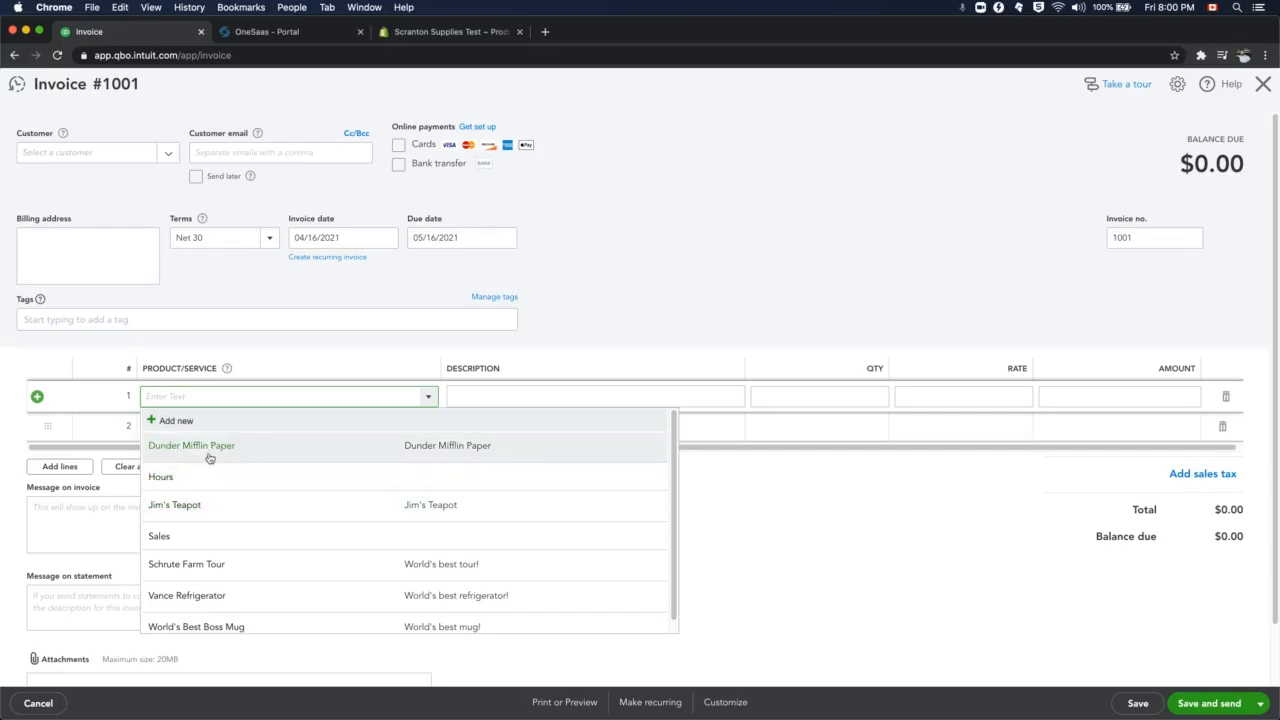
pyautogui.click(836, 248)
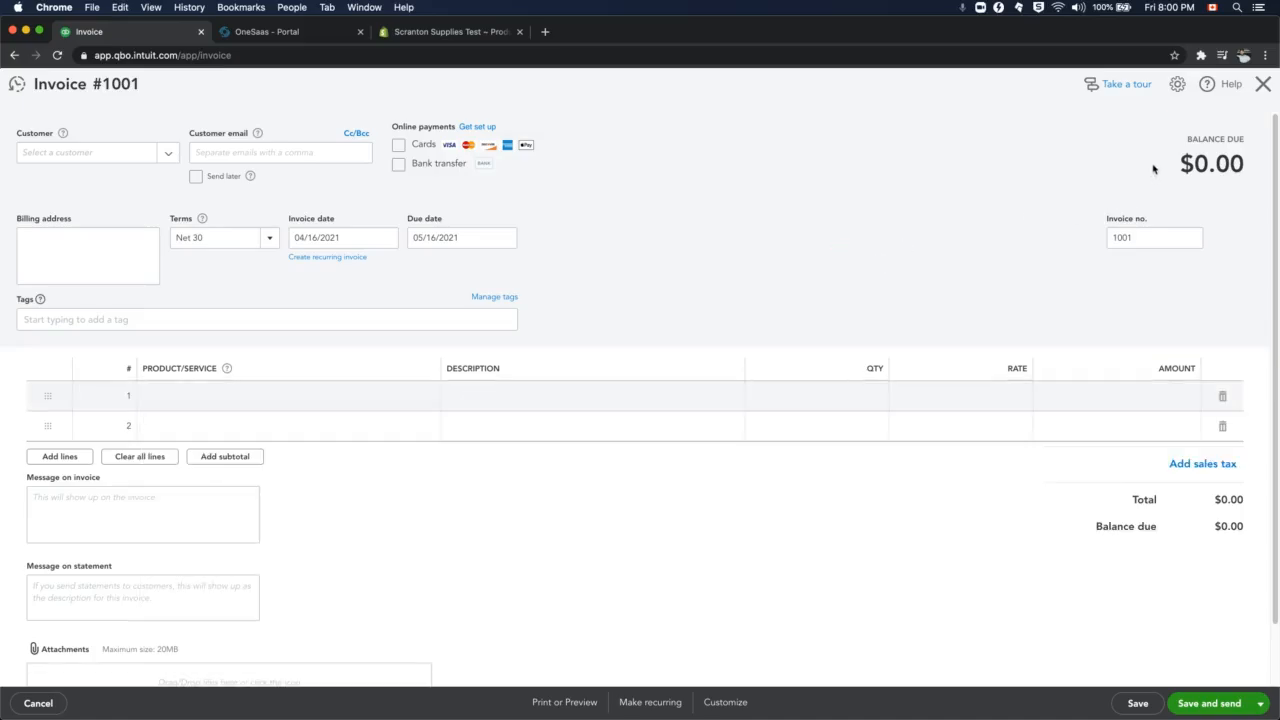
pyautogui.click(1263, 88)
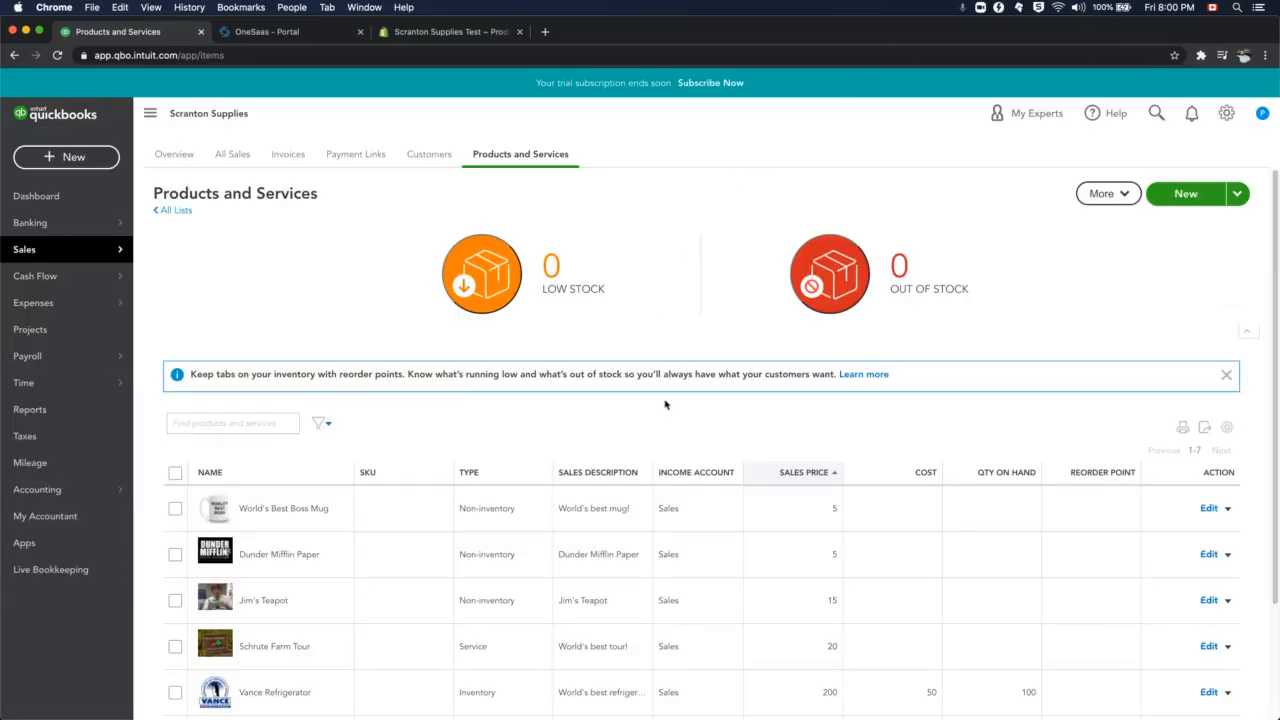
pyautogui.scroll(-1, 668, 404)
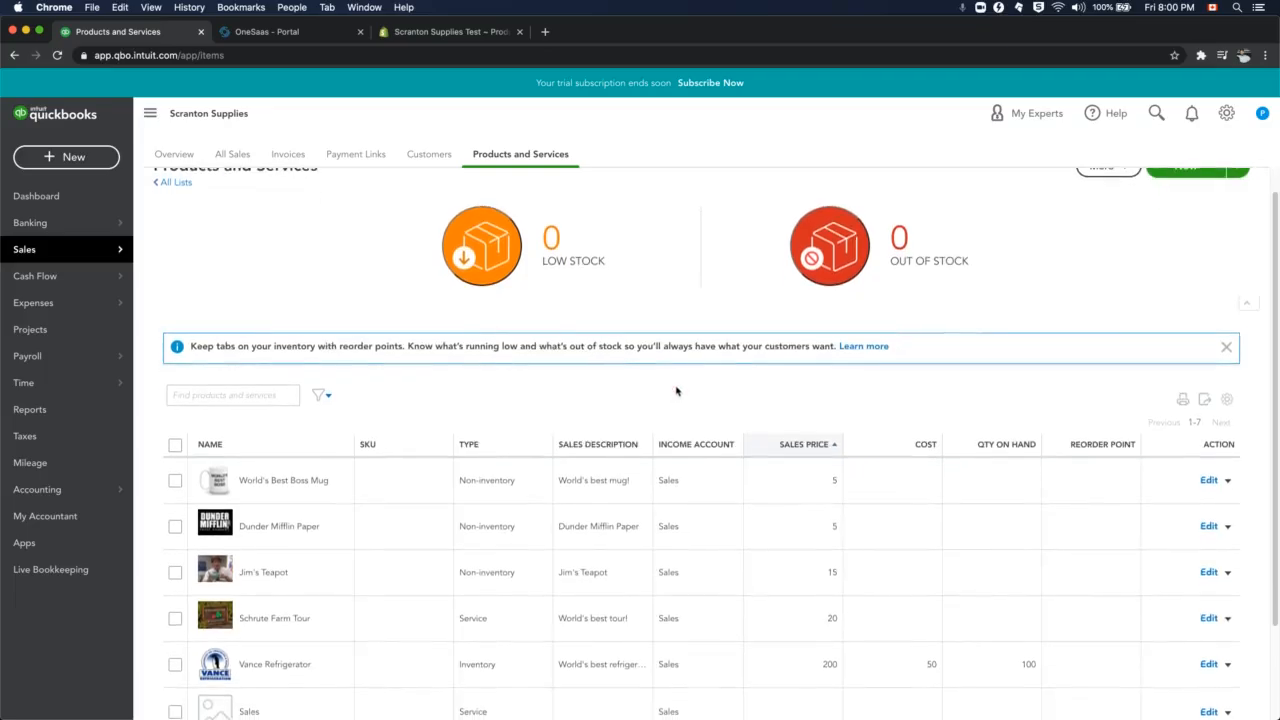
pyautogui.scroll(1, 675, 394)
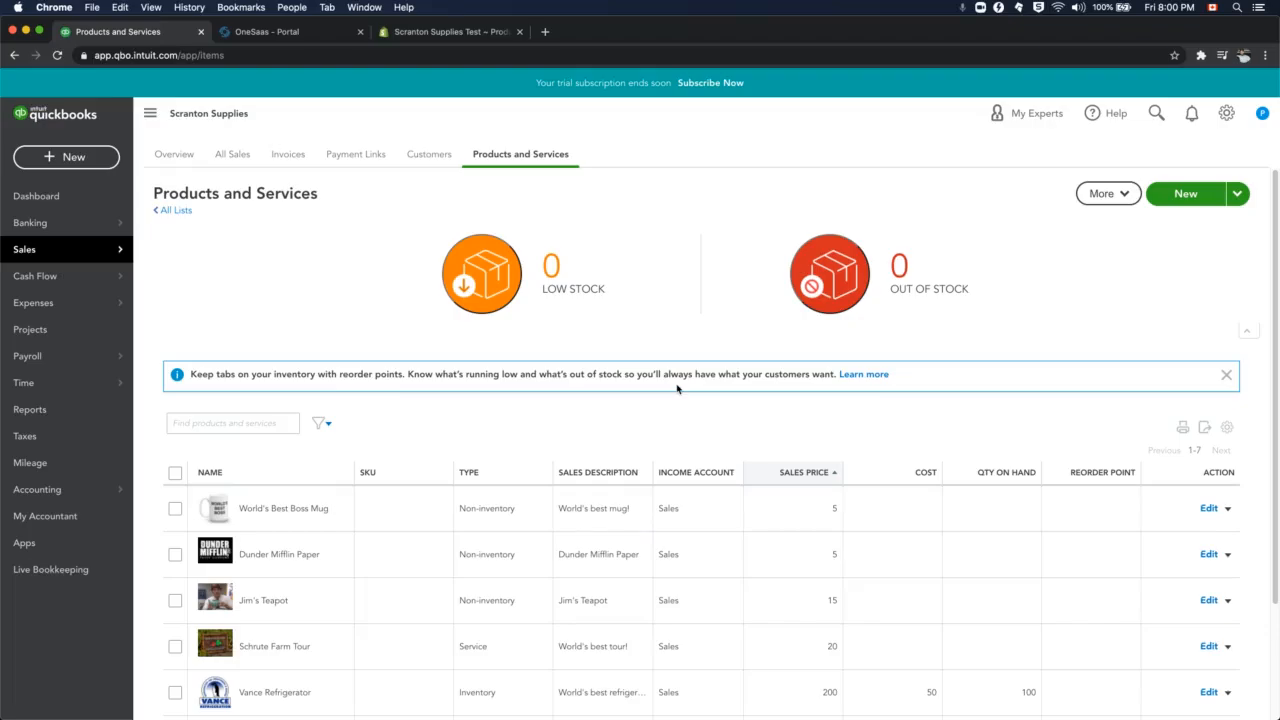
pyautogui.click(676, 387)
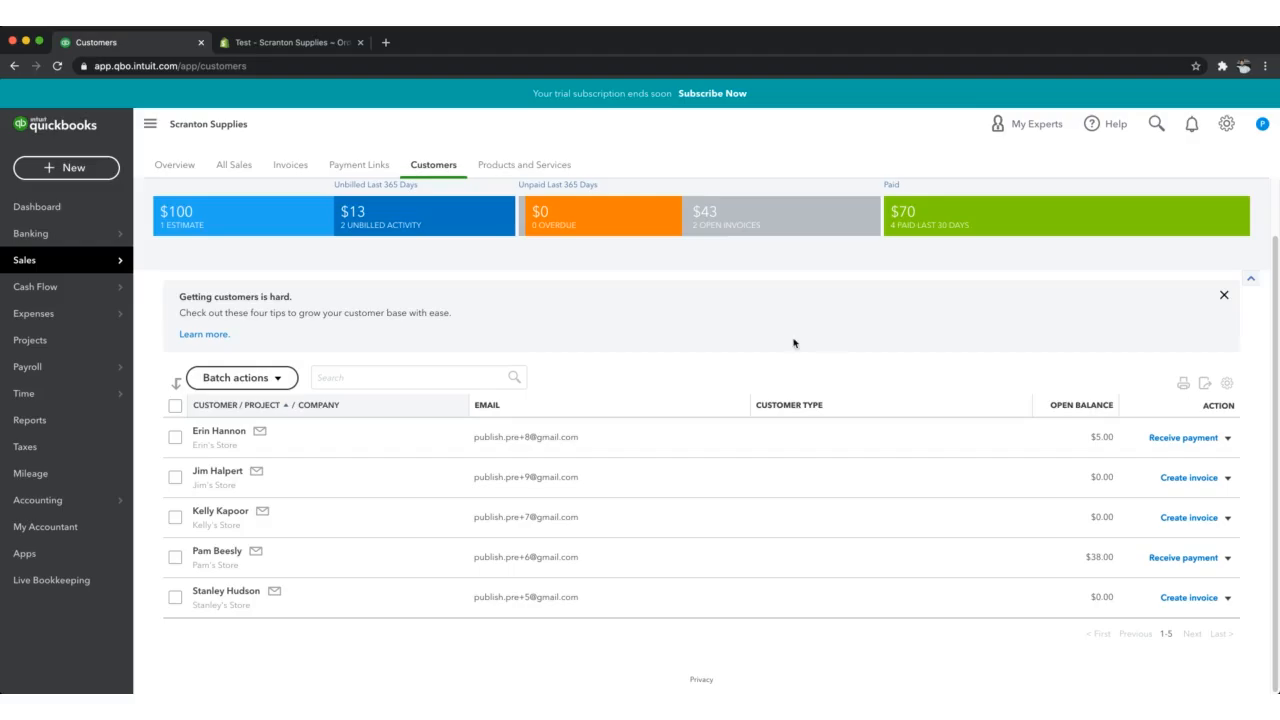
# - Review the unfulfilled order for Jim's Teapot and Dunder Mifflin Paper in Shopify and return to the QuickBooks customer list
pyautogui.click(289, 45)
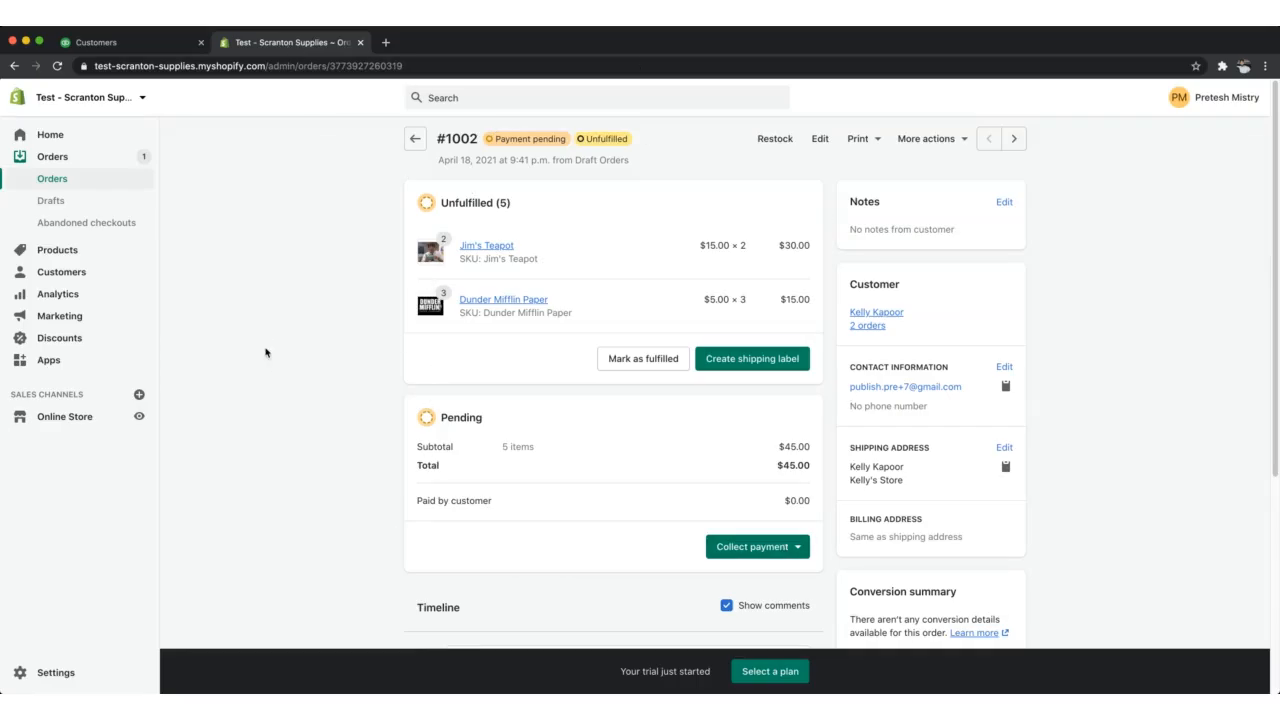
pyautogui.click(106, 43)
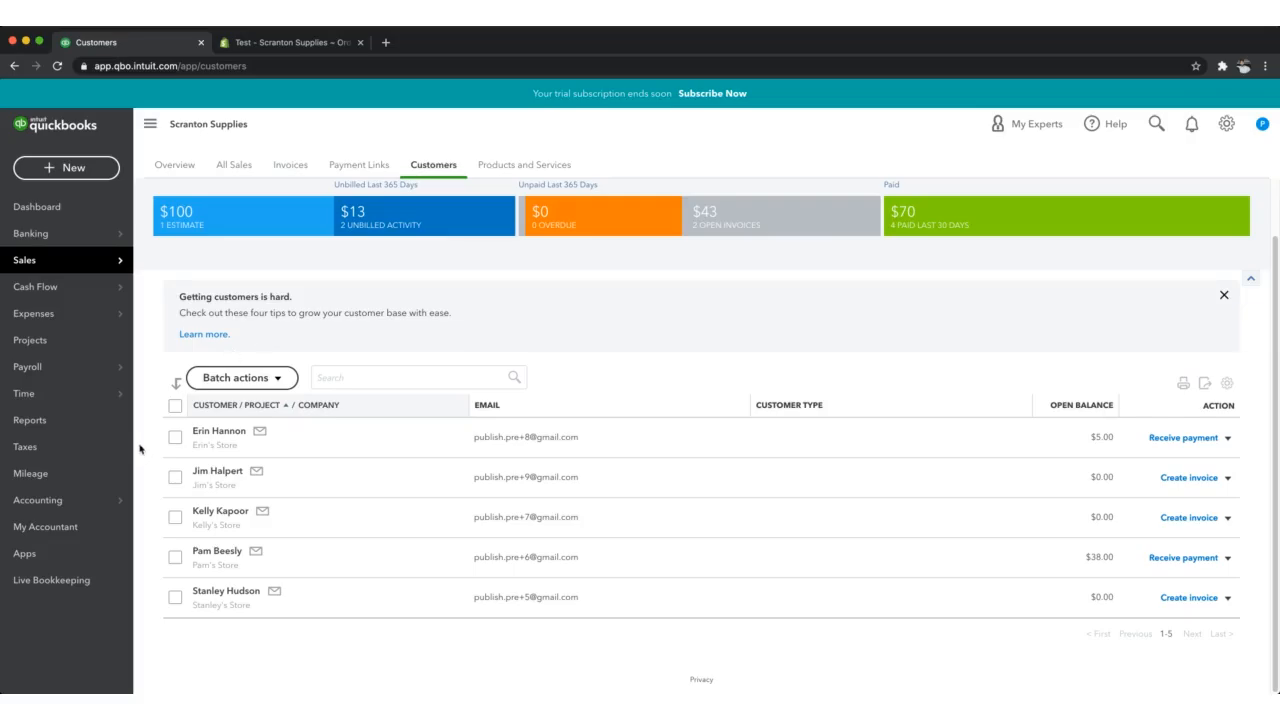
# - Search the QuickBooks apps for shopify, open the Shopify by OneSaas details and get the app
pyautogui.click(62, 560)
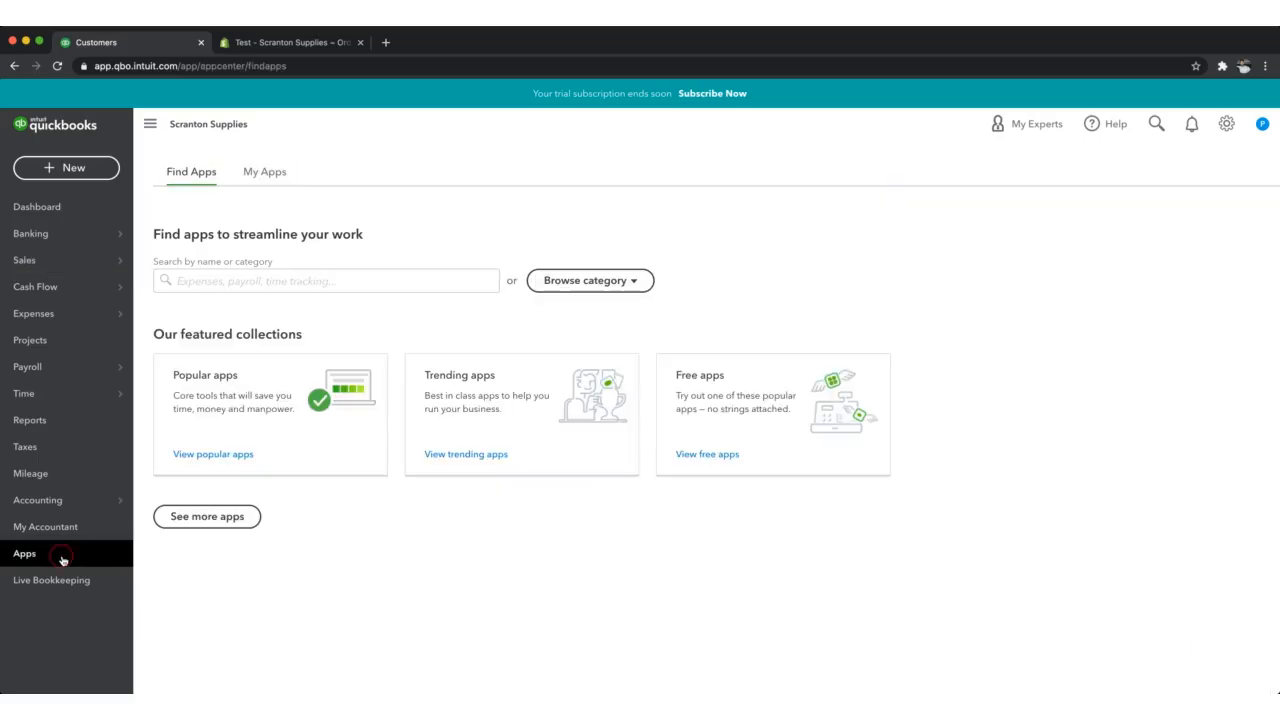
pyautogui.click(198, 281)
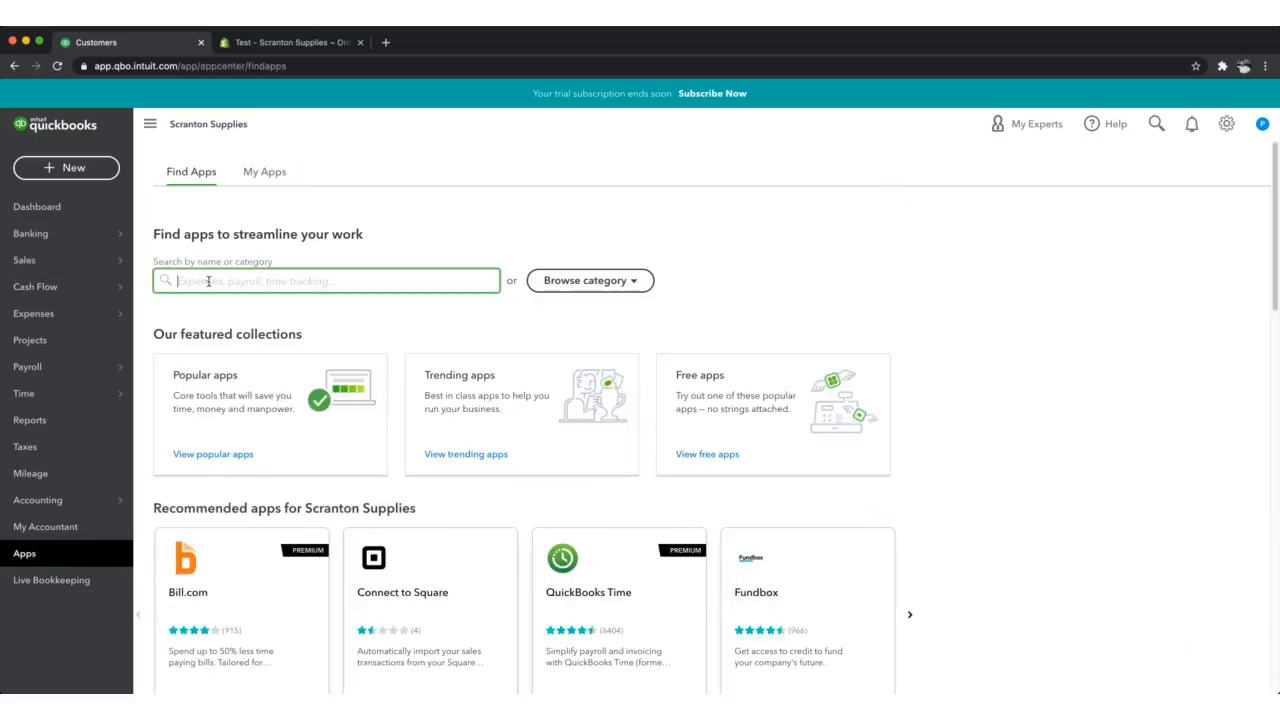
pyautogui.write('shopify')
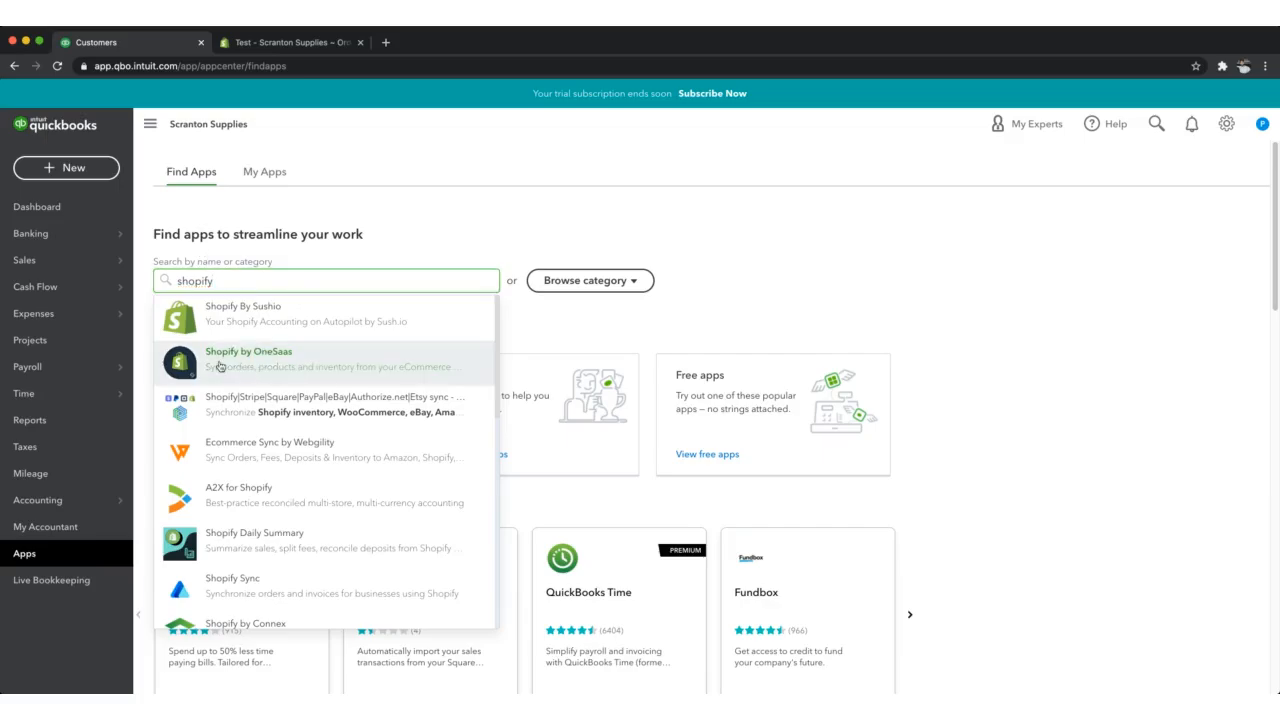
pyautogui.click(276, 360)
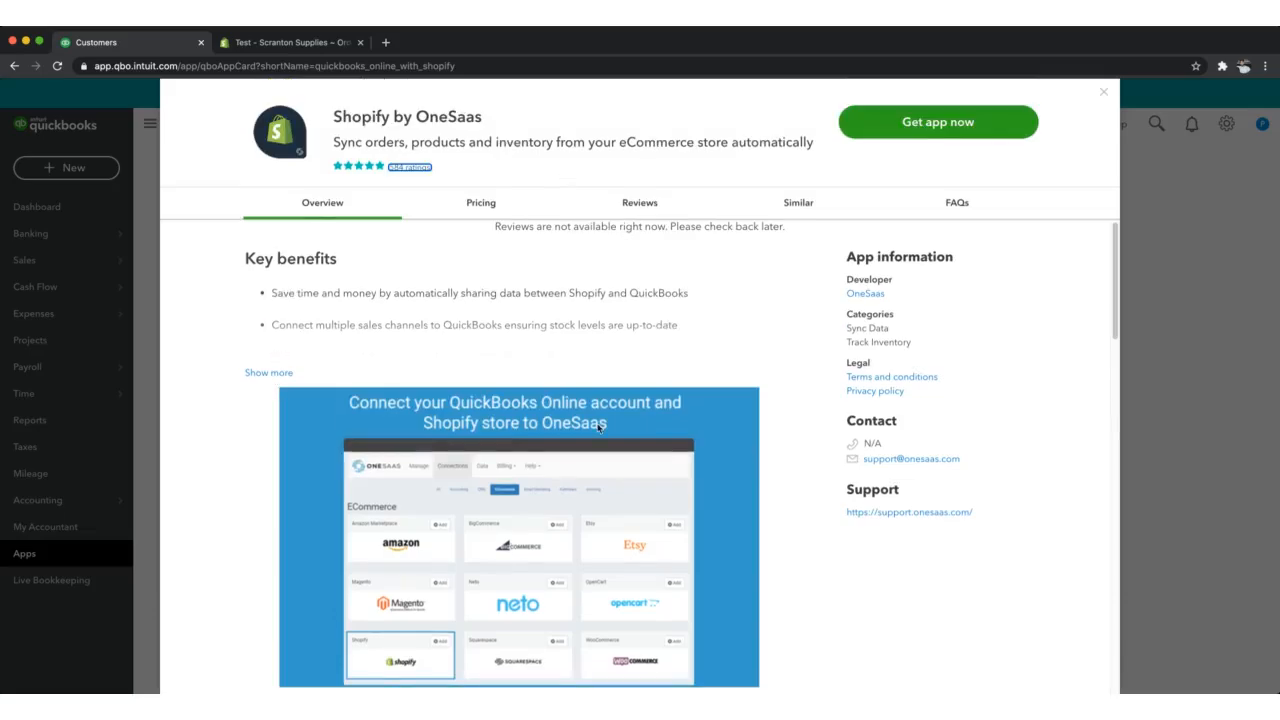
pyautogui.click(932, 126)
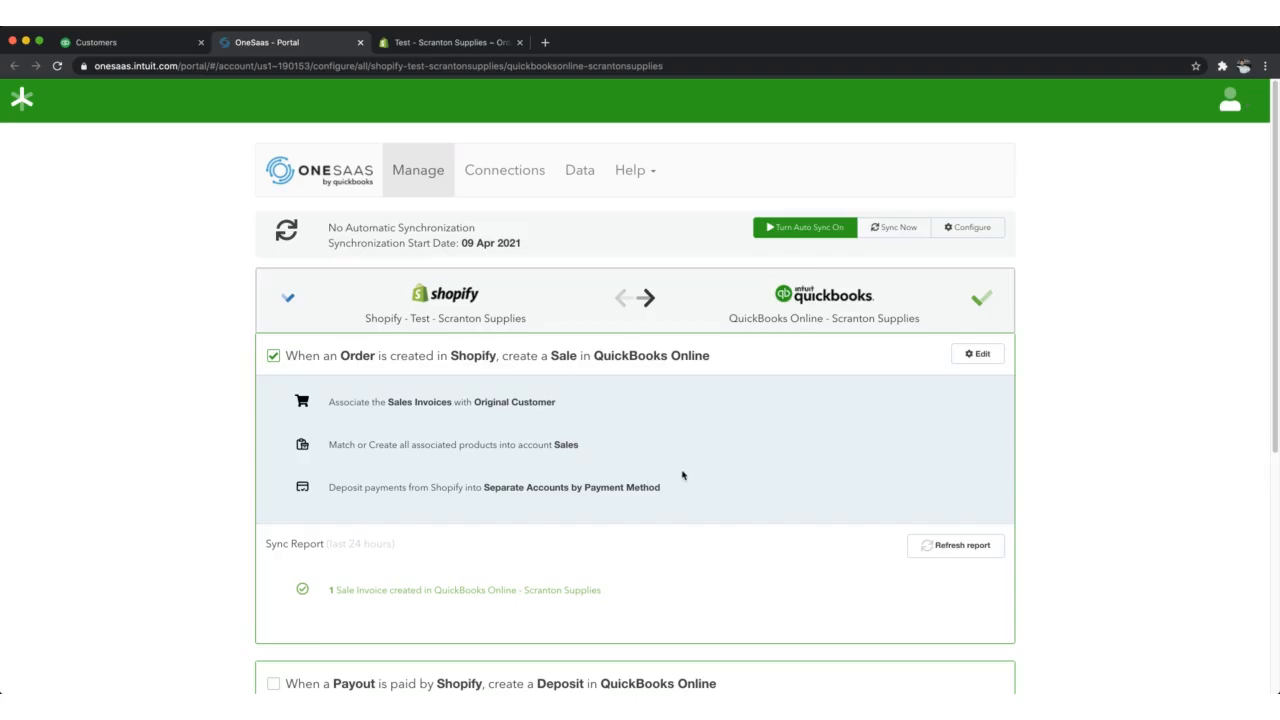
# - Edit the workflow turning Shopify orders into QuickBooks sales to exclude Abandoned, Refunded, Voided, Partially Refunded and Partially Paid orders
pyautogui.scroll(-5, 1050, 440)
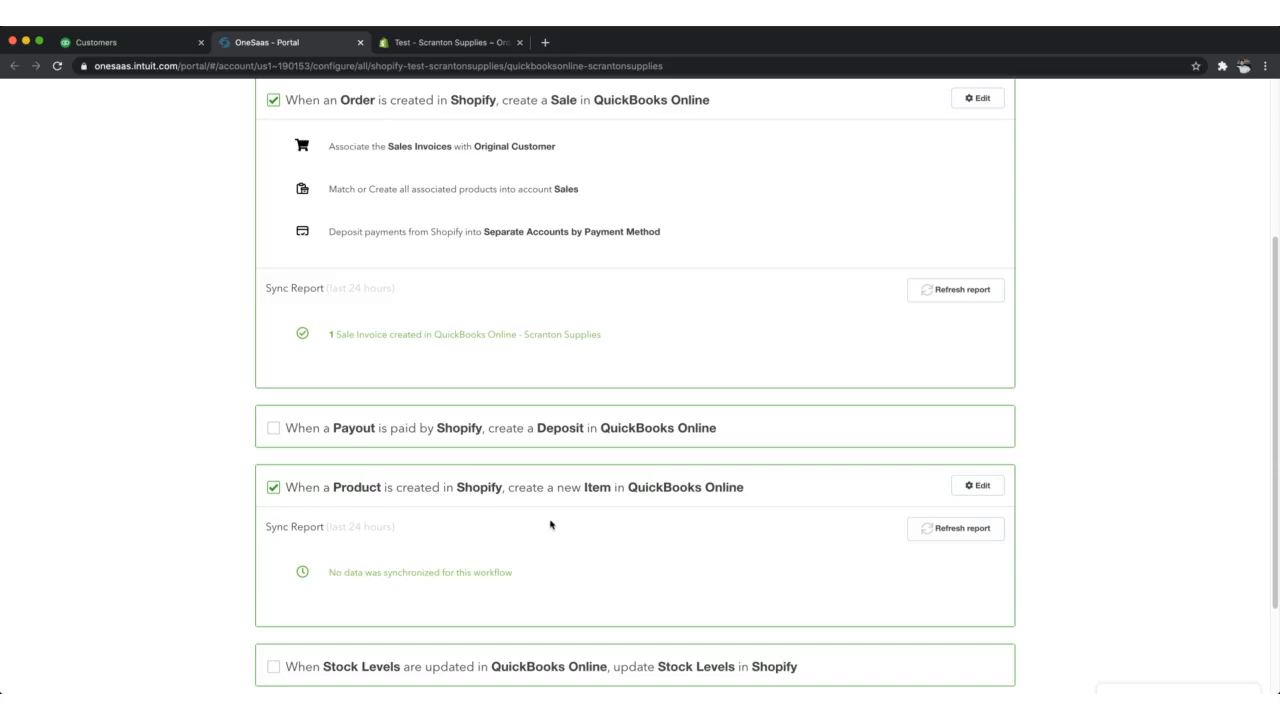
pyautogui.scroll(5, 550, 524)
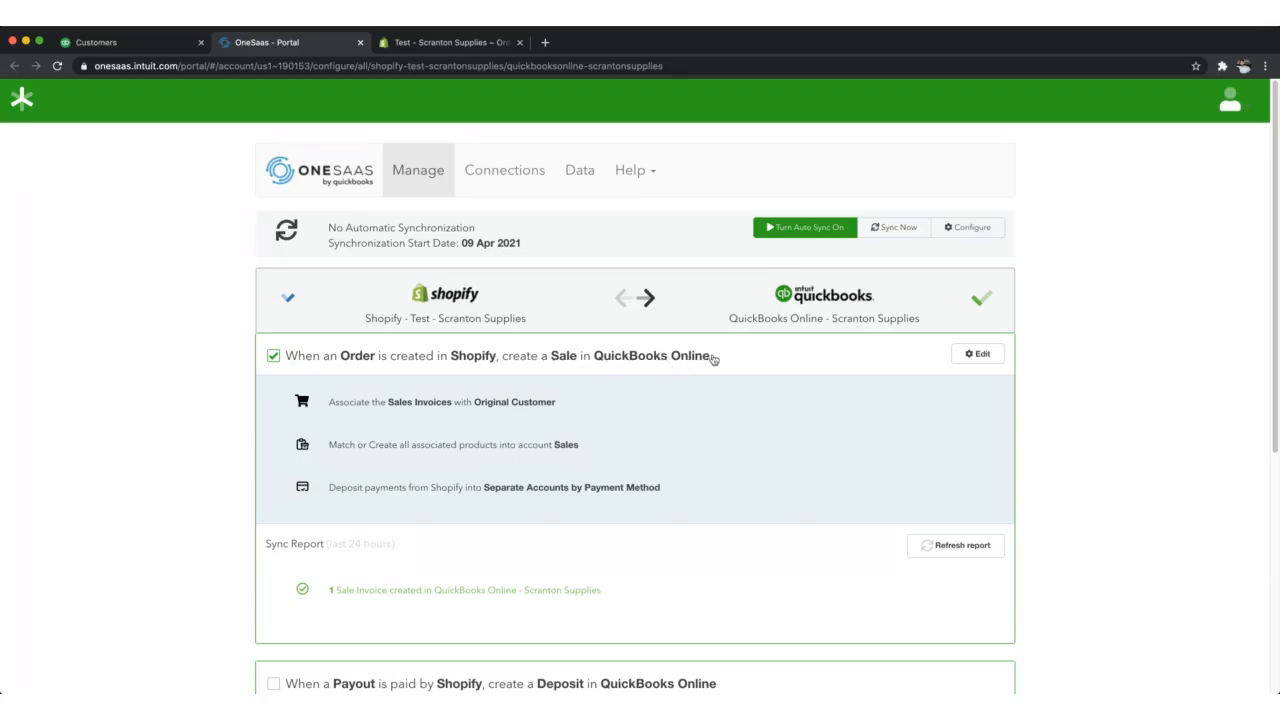
pyautogui.click(950, 354)
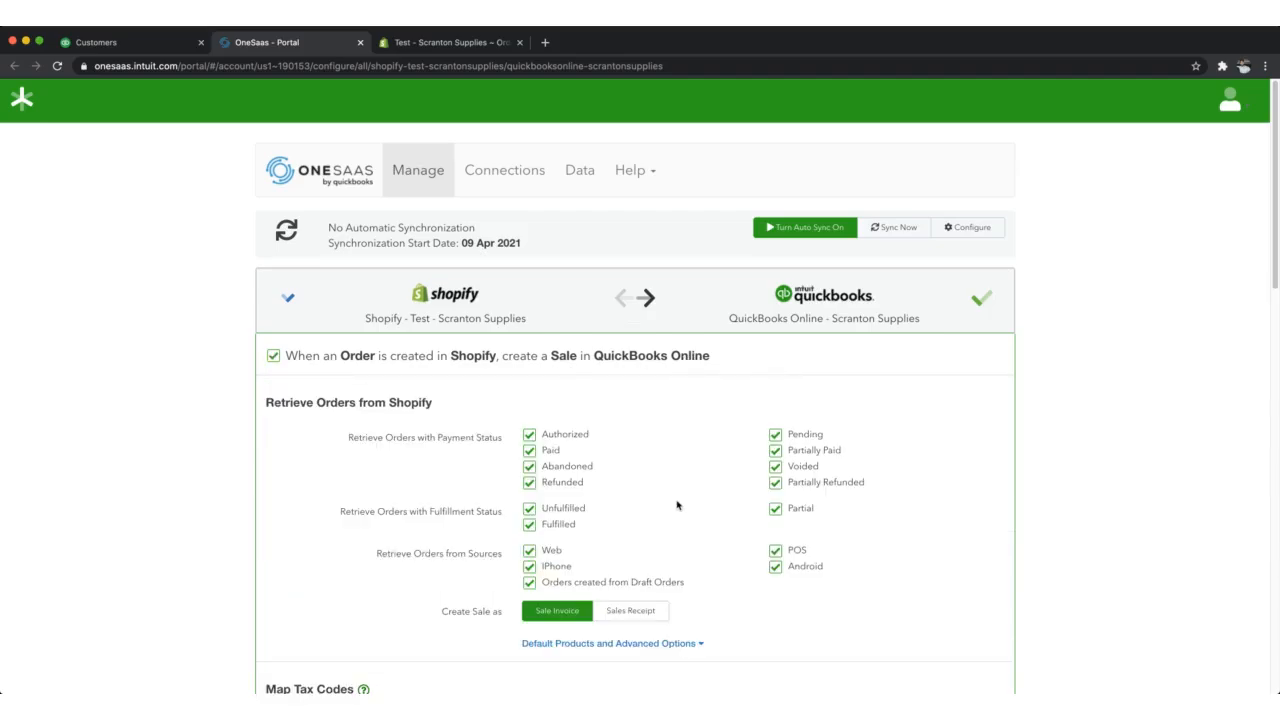
pyautogui.scroll(-1, 676, 505)
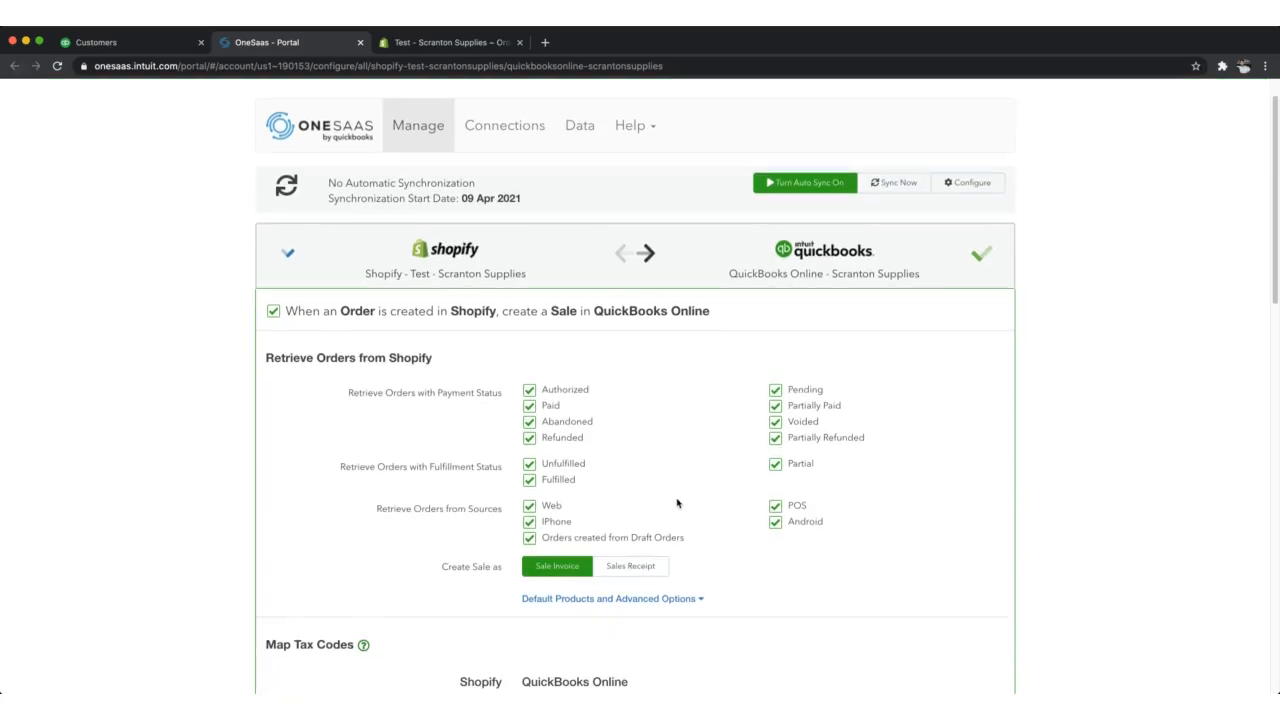
pyautogui.scroll(-1, 677, 503)
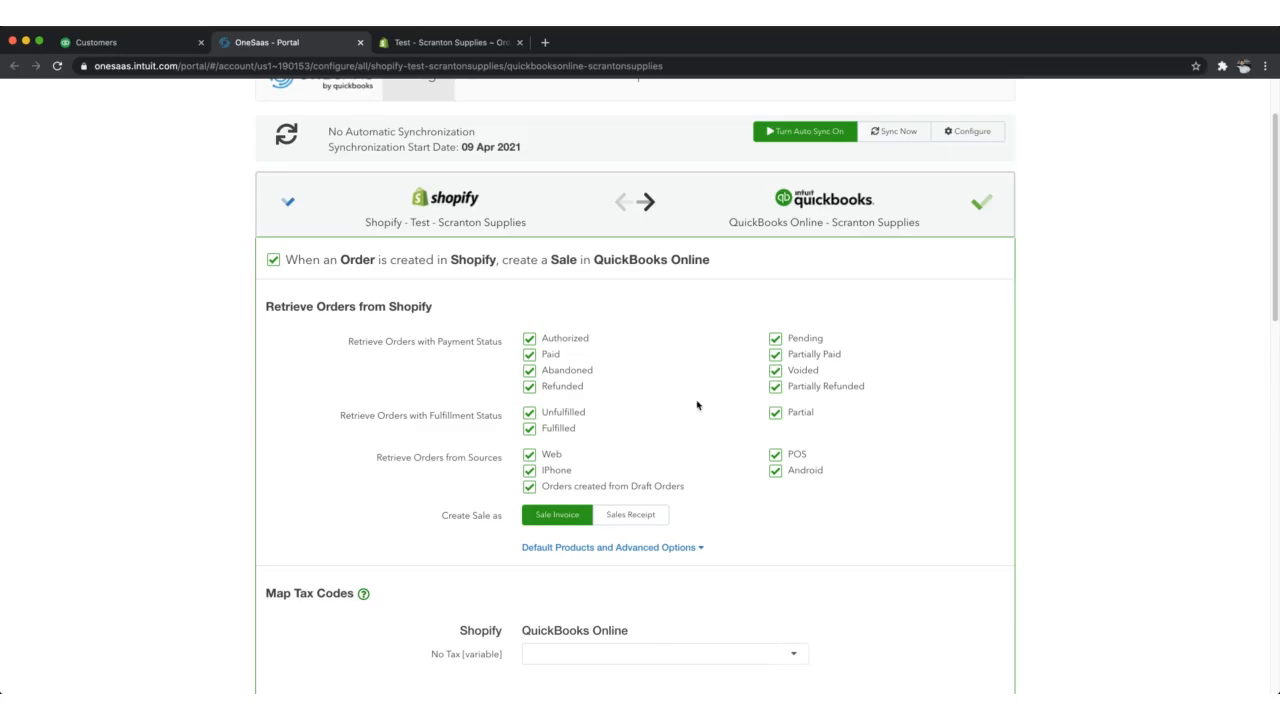
pyautogui.click(530, 371)
pyautogui.click(530, 387)
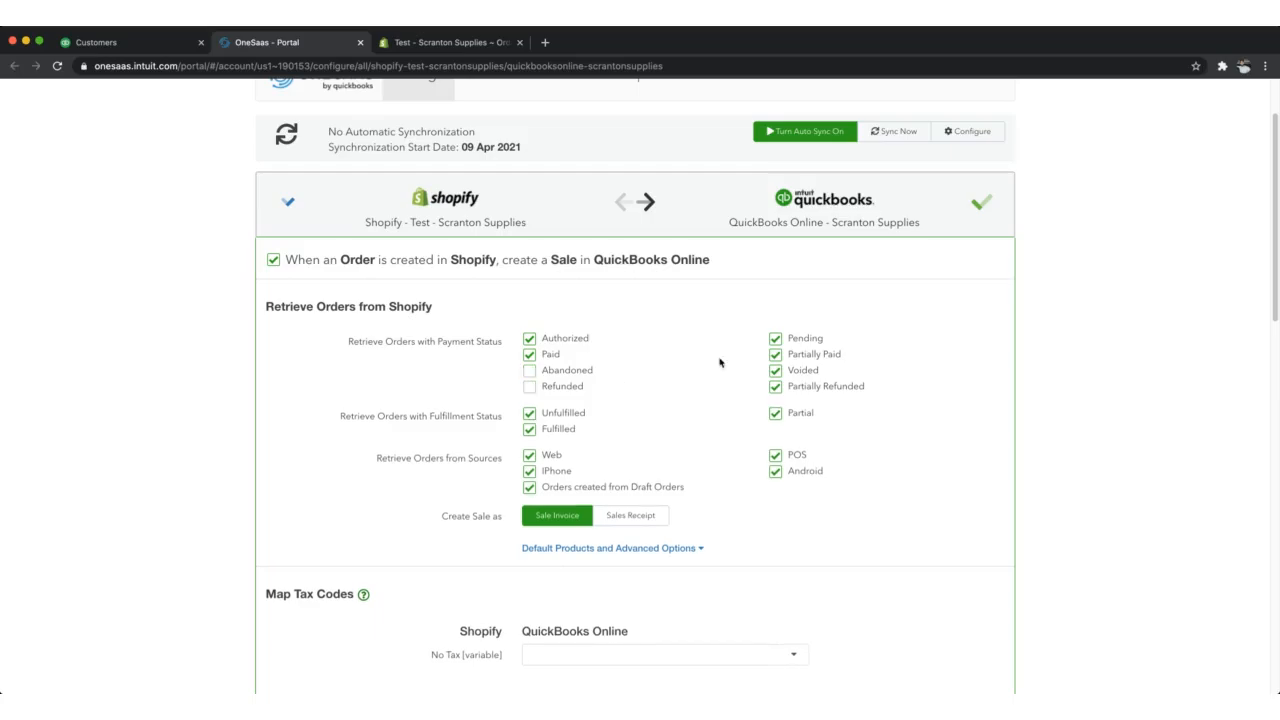
pyautogui.click(775, 370)
pyautogui.click(775, 386)
pyautogui.click(775, 354)
# - Try Sales Receipt as the sale type created from Shopify orders and set it back to Sale Invoice
pyautogui.scroll(-1, 920, 395)
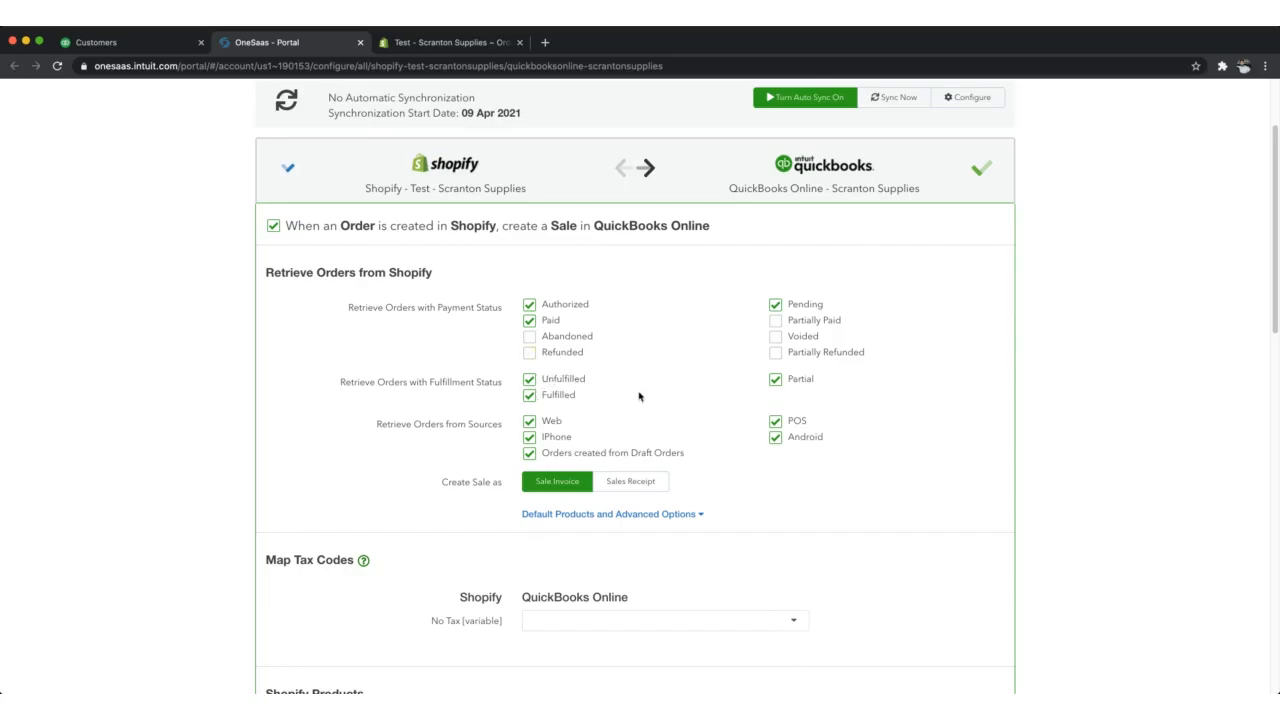
pyautogui.scroll(-1, 595, 395)
pyautogui.scroll(-3, 595, 395)
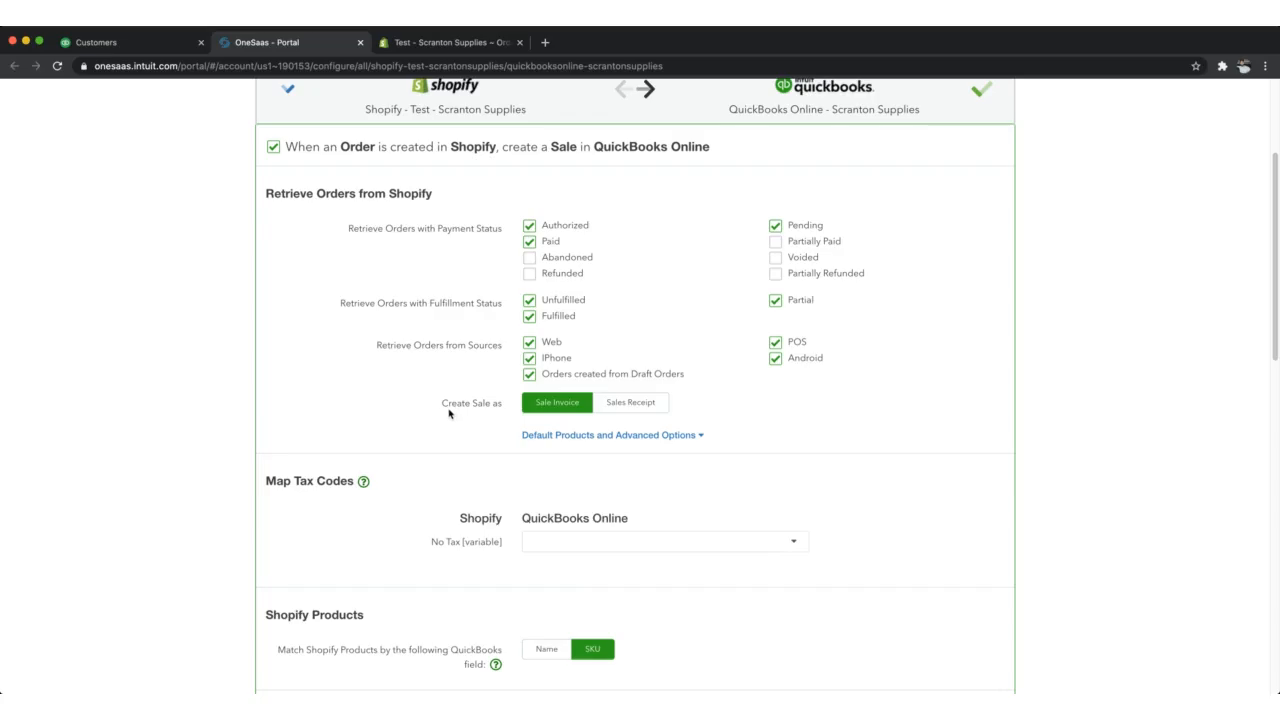
pyautogui.click(630, 411)
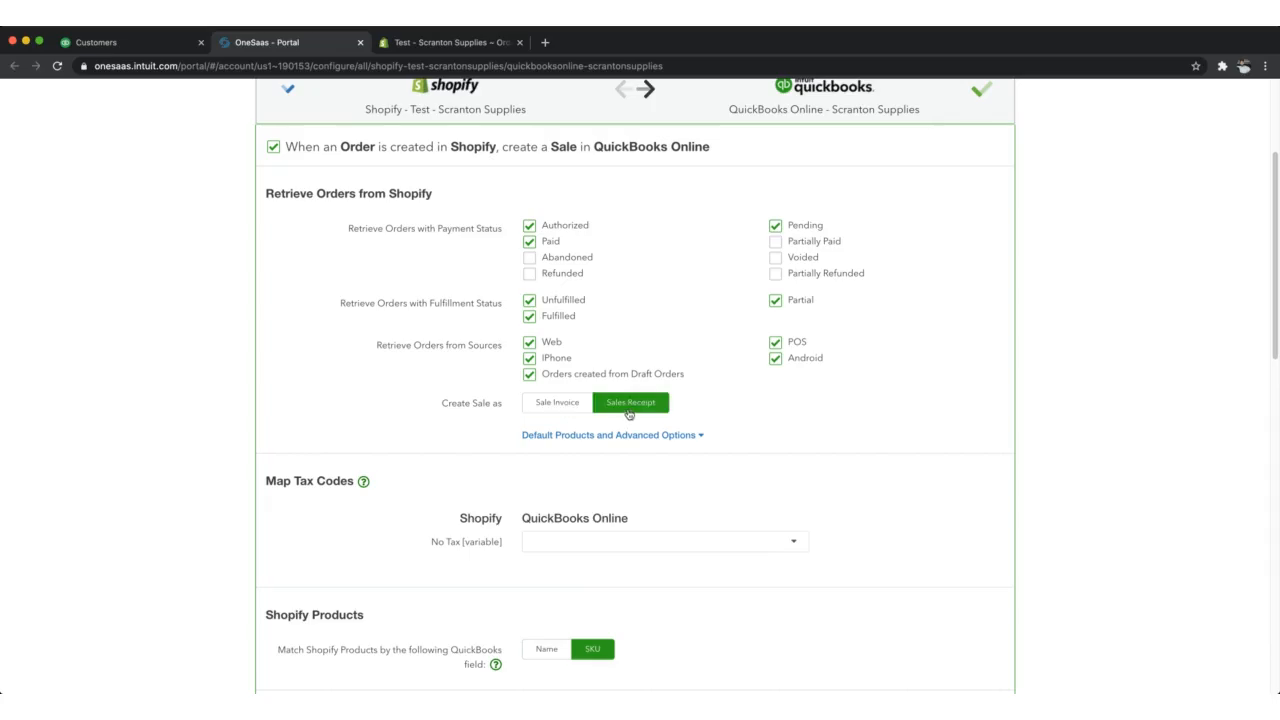
pyautogui.click(558, 408)
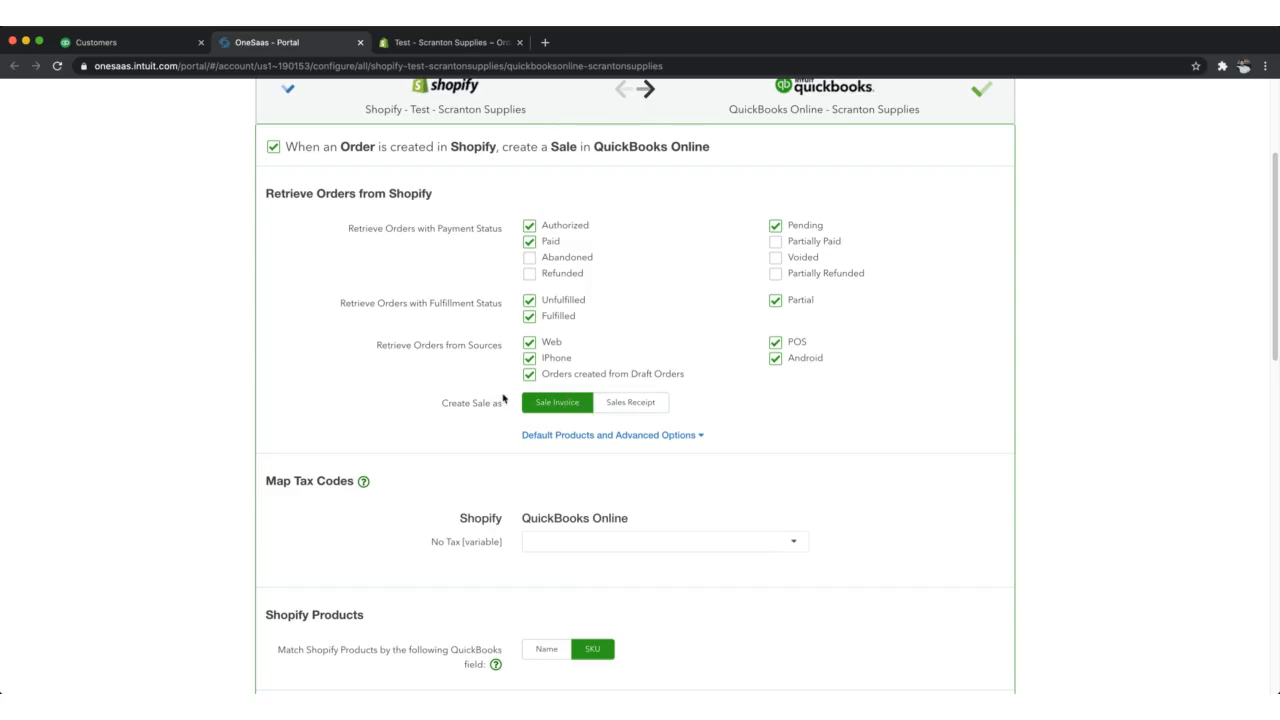
# - Expand the default products and advanced options of the order workflow and review the order prefix, customer assignment and due date settings
pyautogui.scroll(-1, 503, 397)
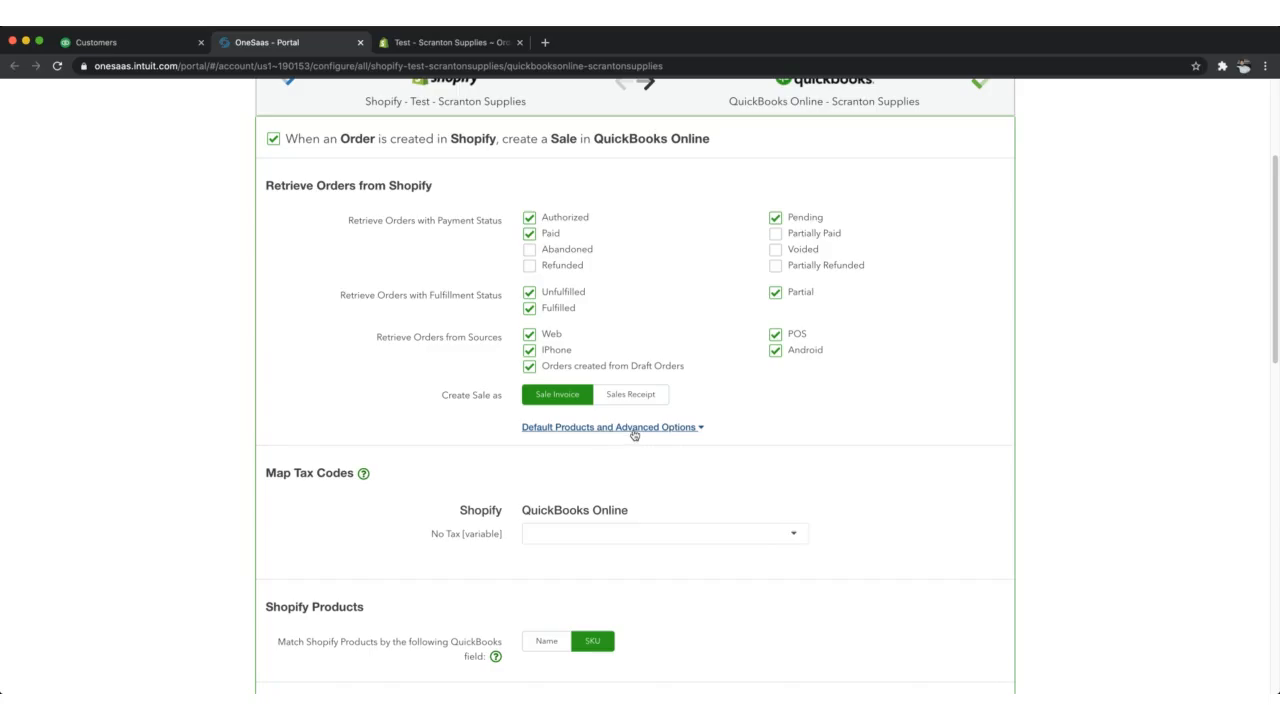
pyautogui.click(668, 428)
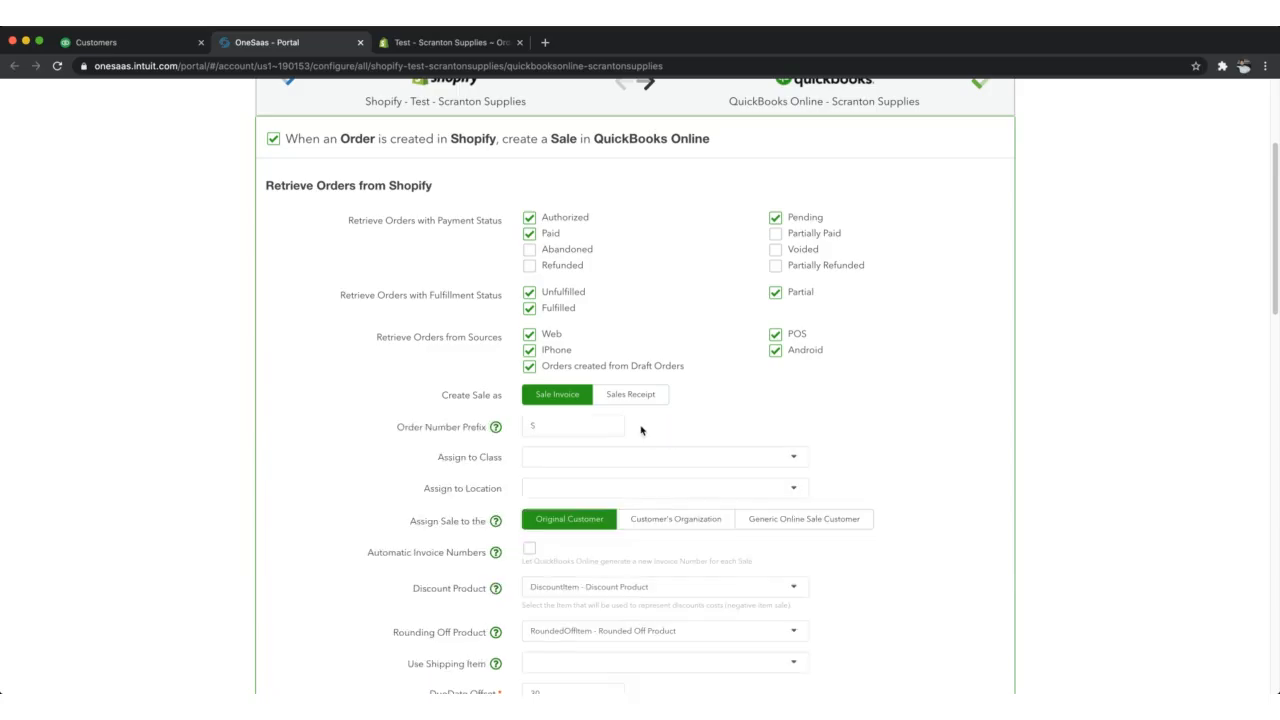
pyautogui.scroll(-4, 686, 430)
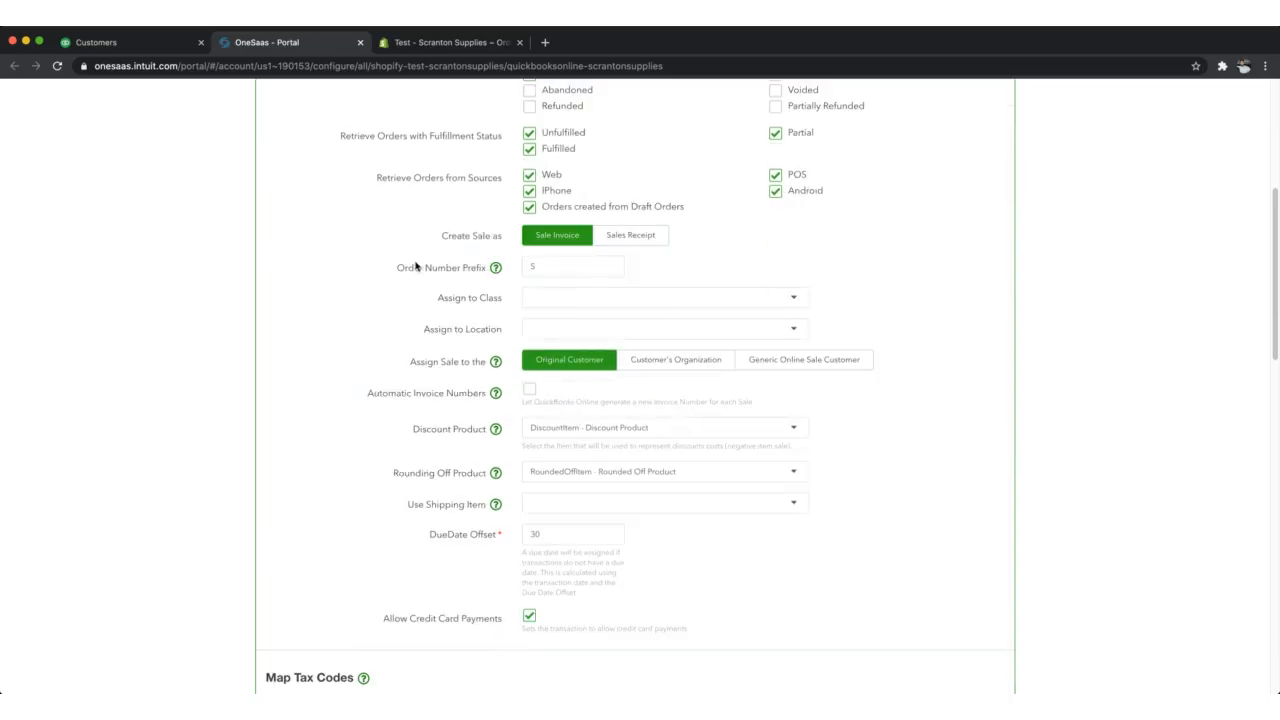
# - Switch to QuickBooks and check the Custom transaction numbers option under Sales form content in the account settings, leaving the settings without saving
pyautogui.moveTo(494, 272)
pyautogui.click(148, 44)
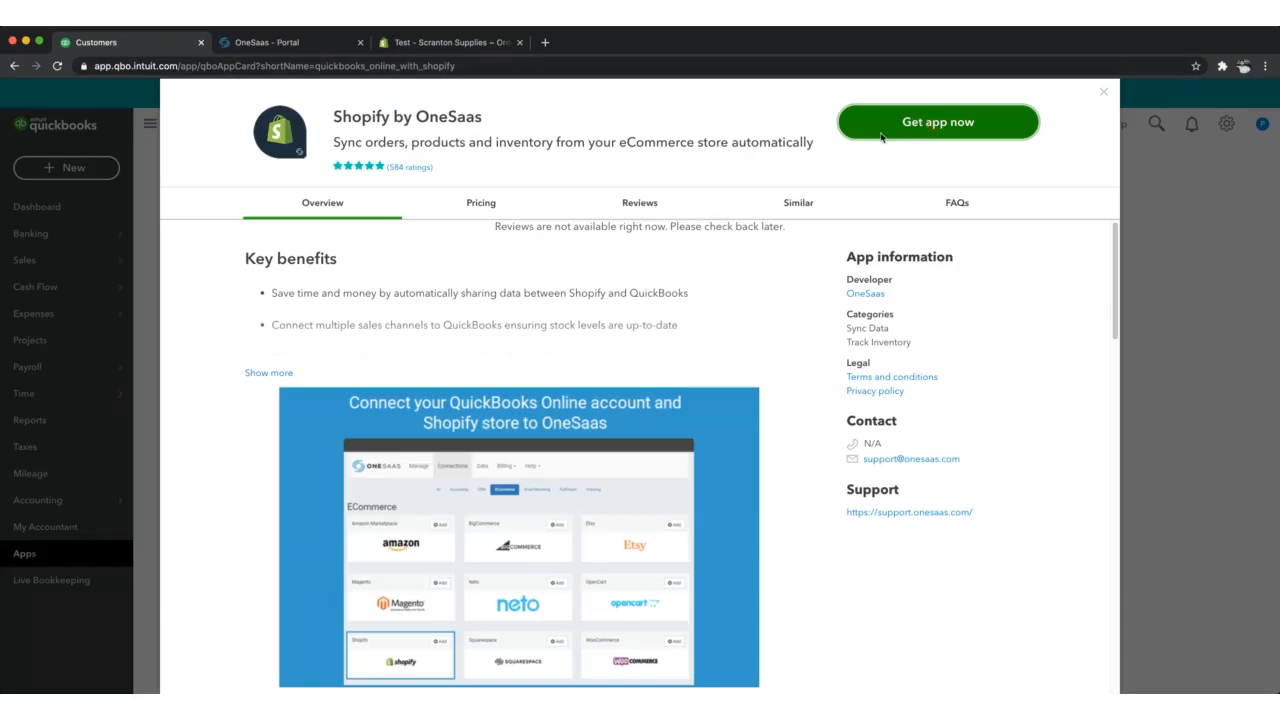
pyautogui.click(1103, 92)
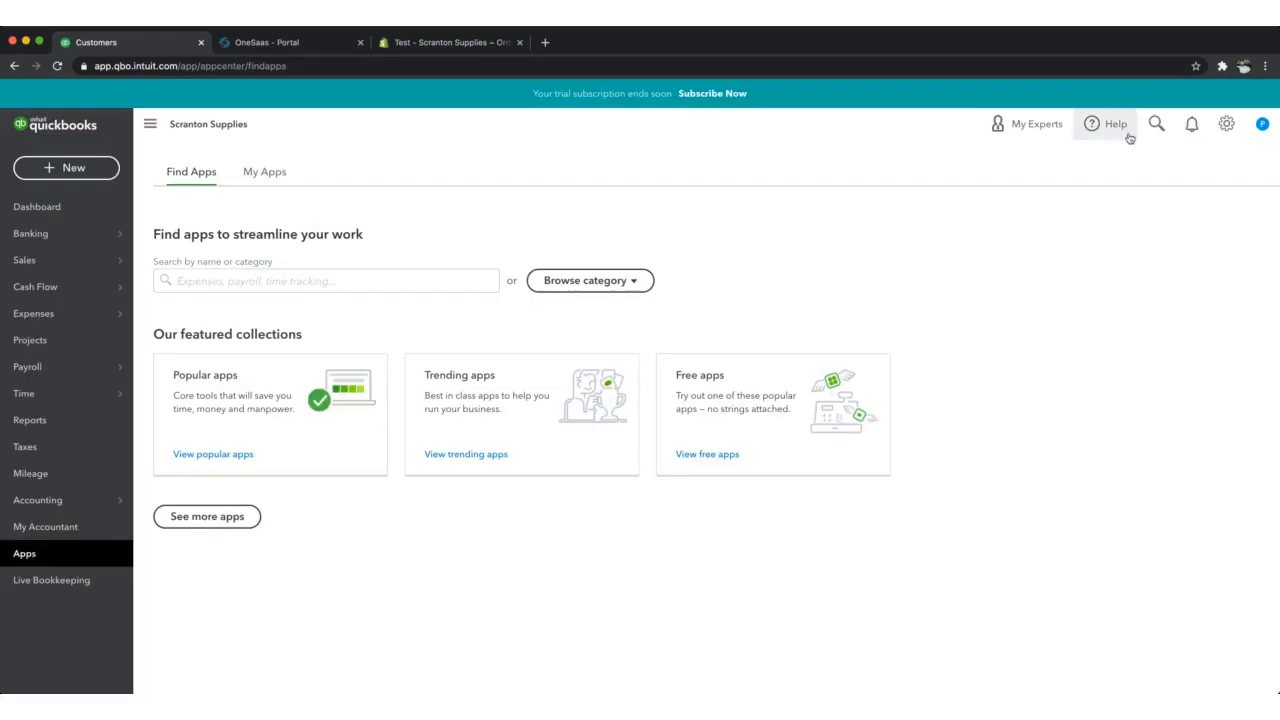
pyautogui.click(1226, 124)
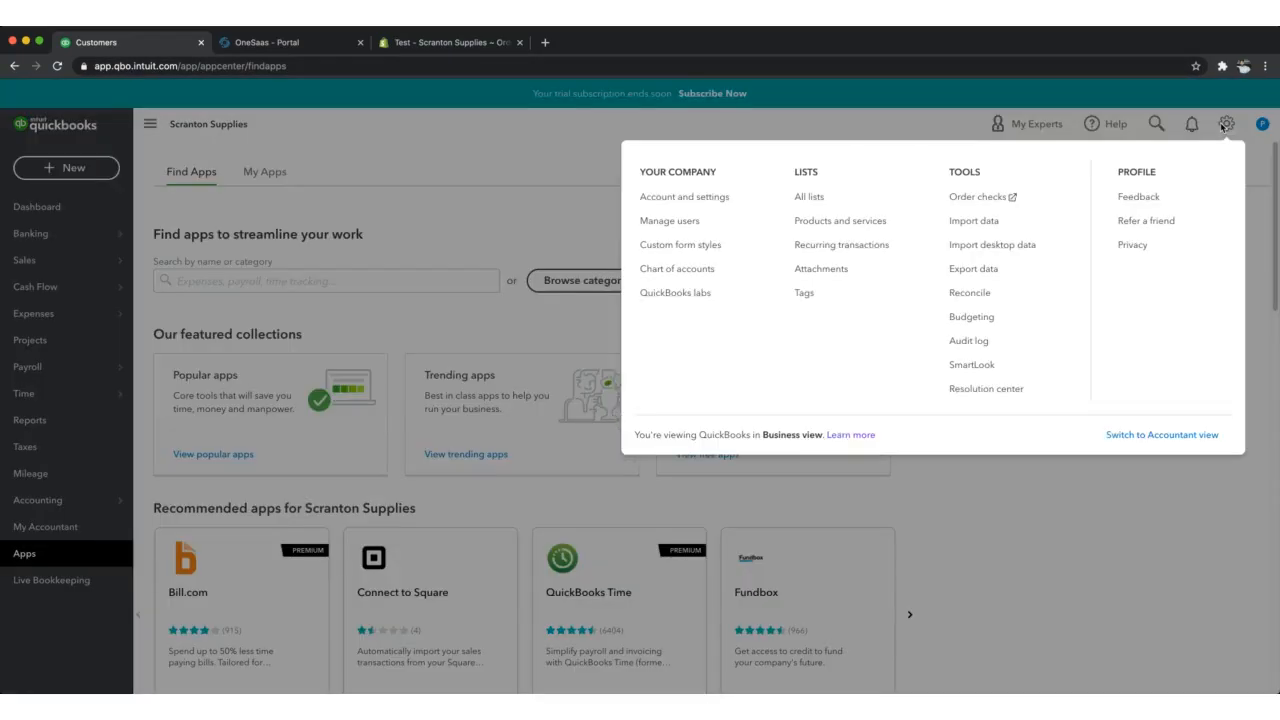
pyautogui.click(705, 194)
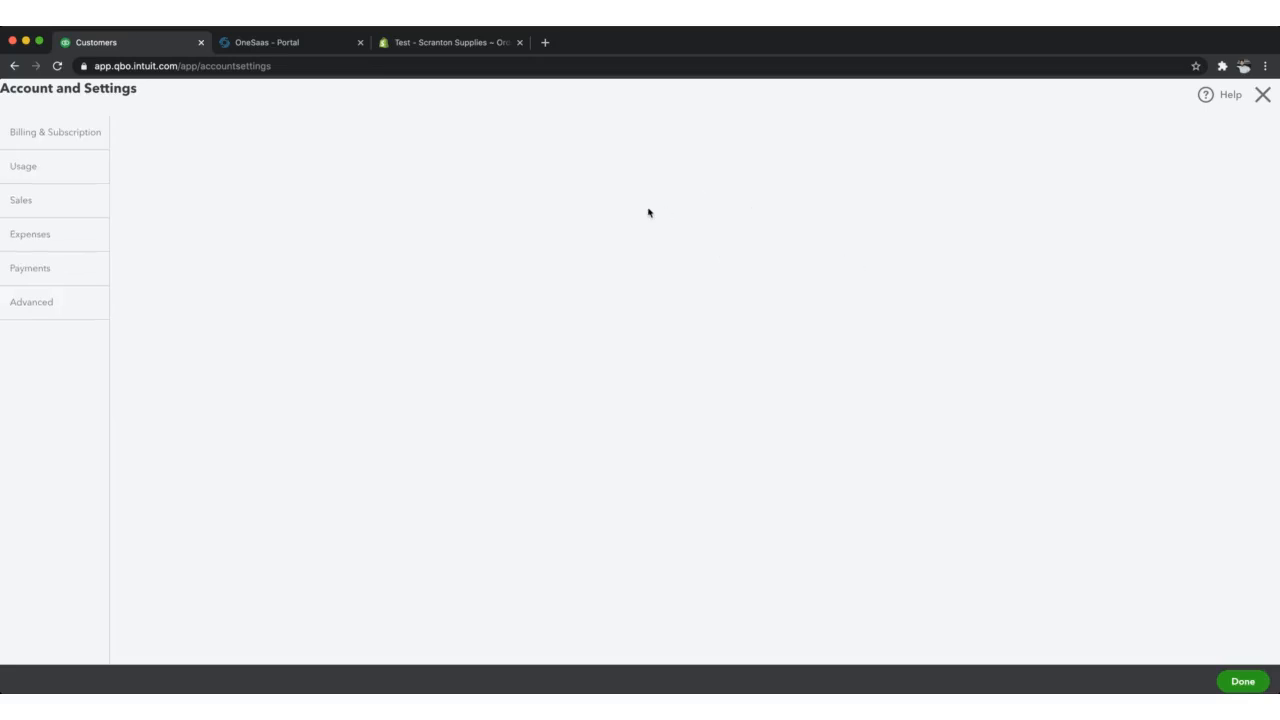
pyautogui.click(34, 206)
pyautogui.click(27, 235)
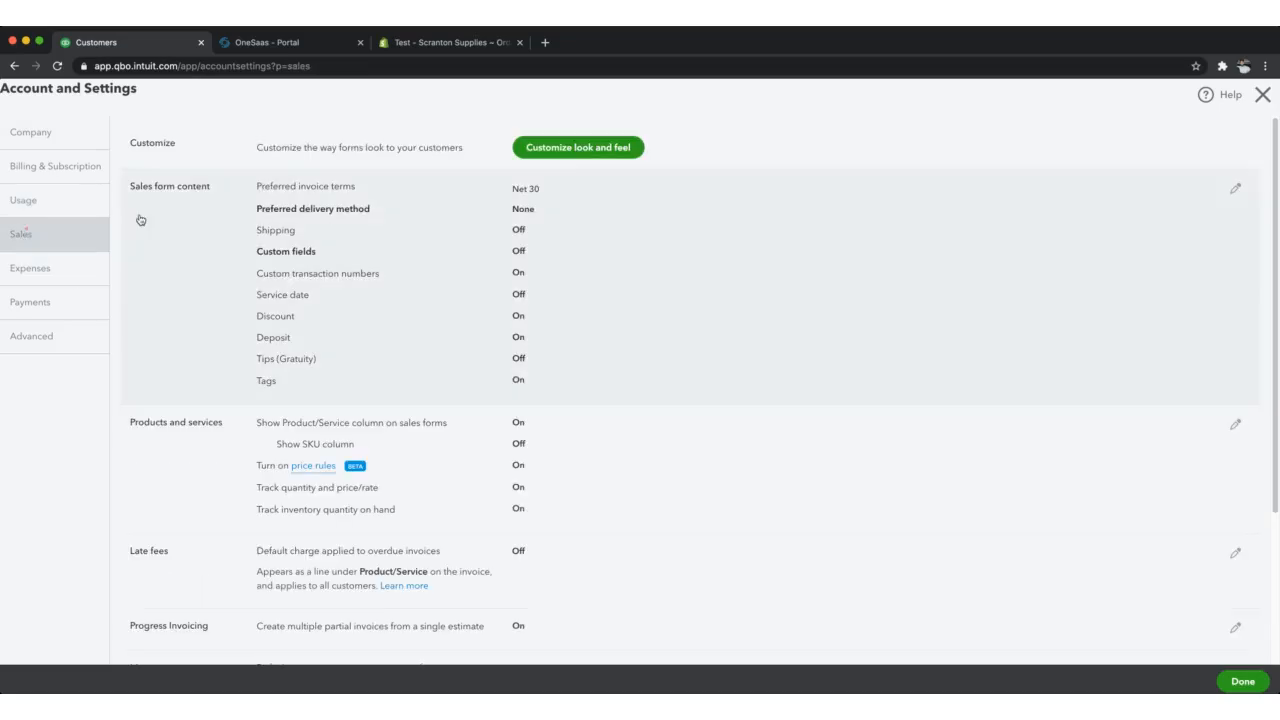
pyautogui.click(703, 228)
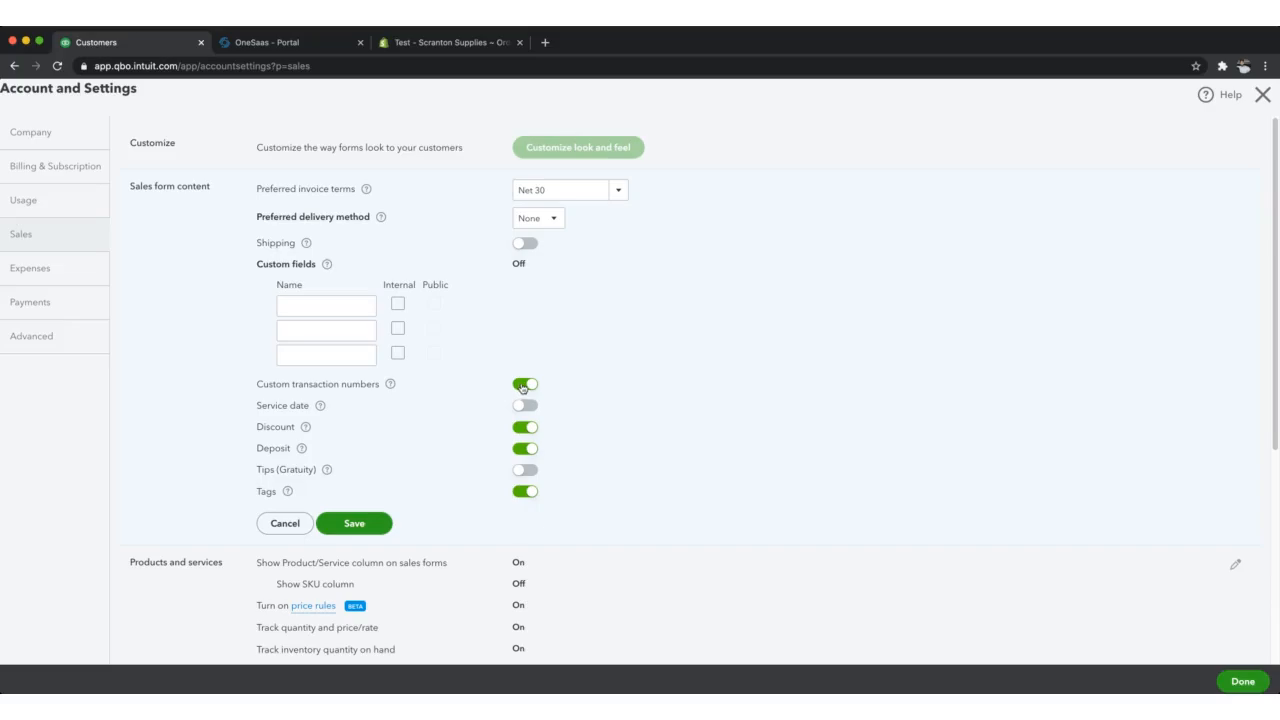
pyautogui.click(1263, 96)
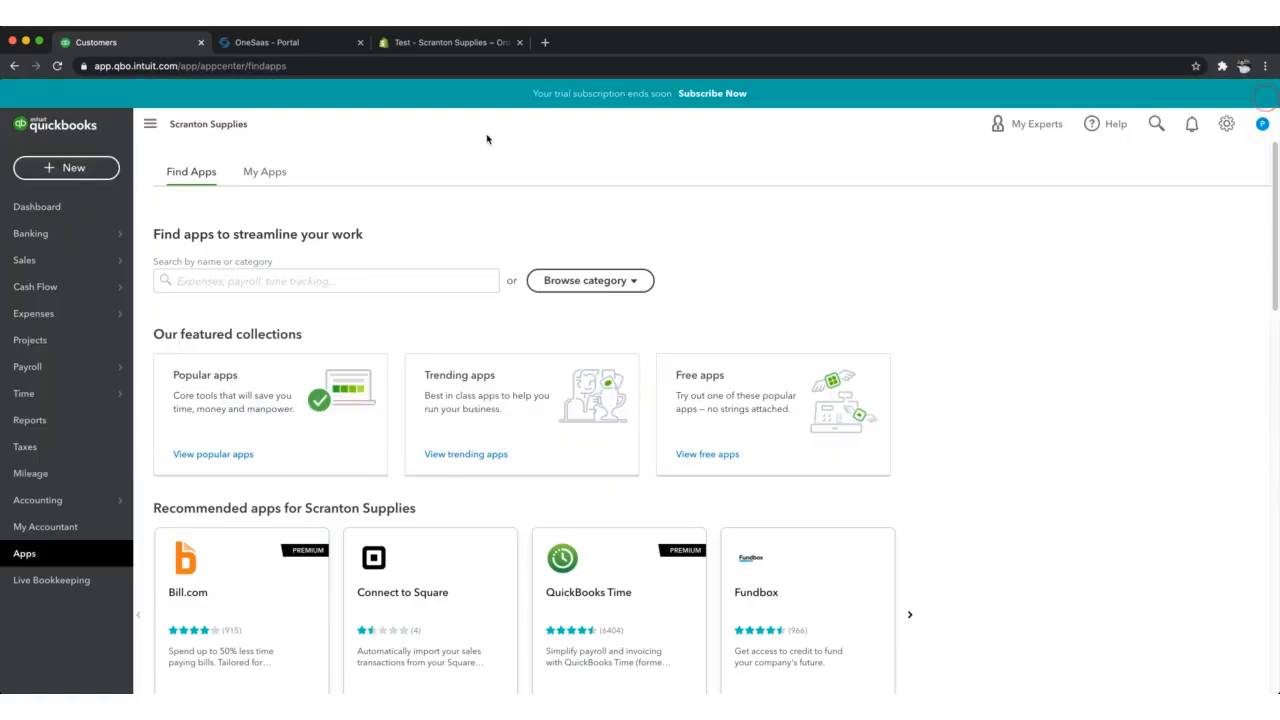
# - Return to the OneSaas order workflow and review the sale assignment, invoice numbering, Discount Product and Rounding Off Product choices
pyautogui.click(449, 43)
pyautogui.click(340, 47)
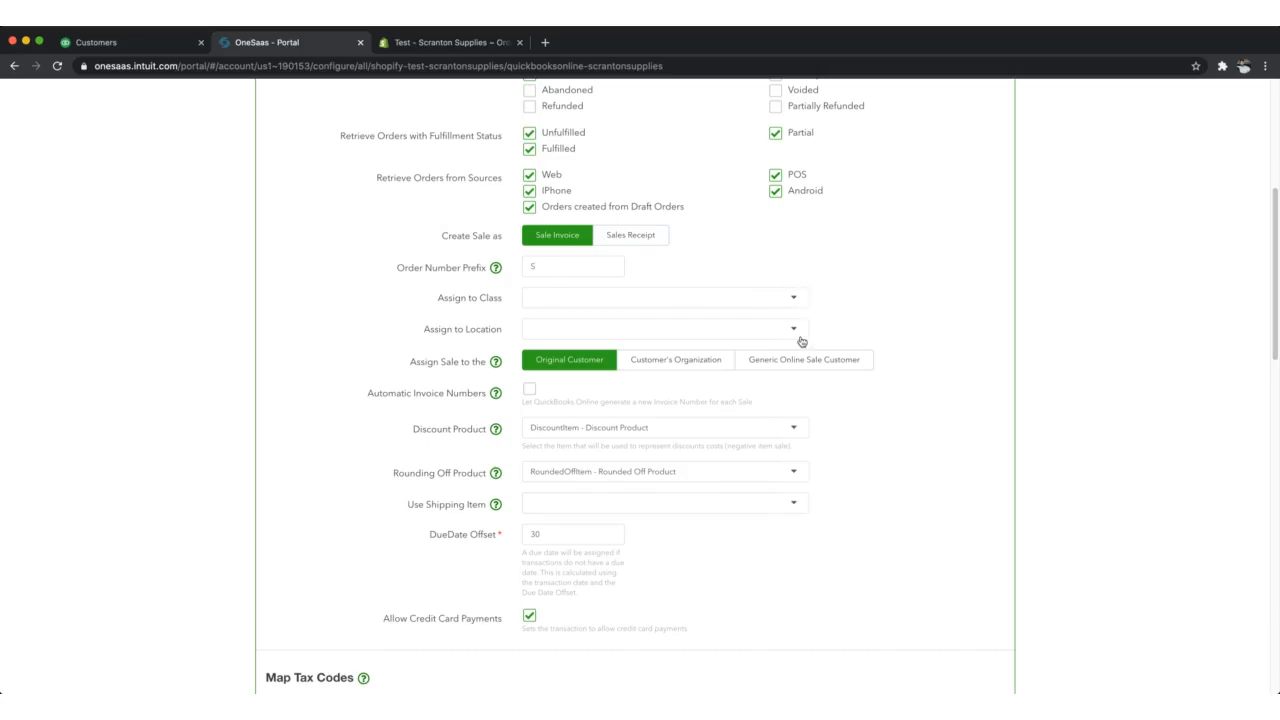
pyautogui.scroll(-1, 801, 341)
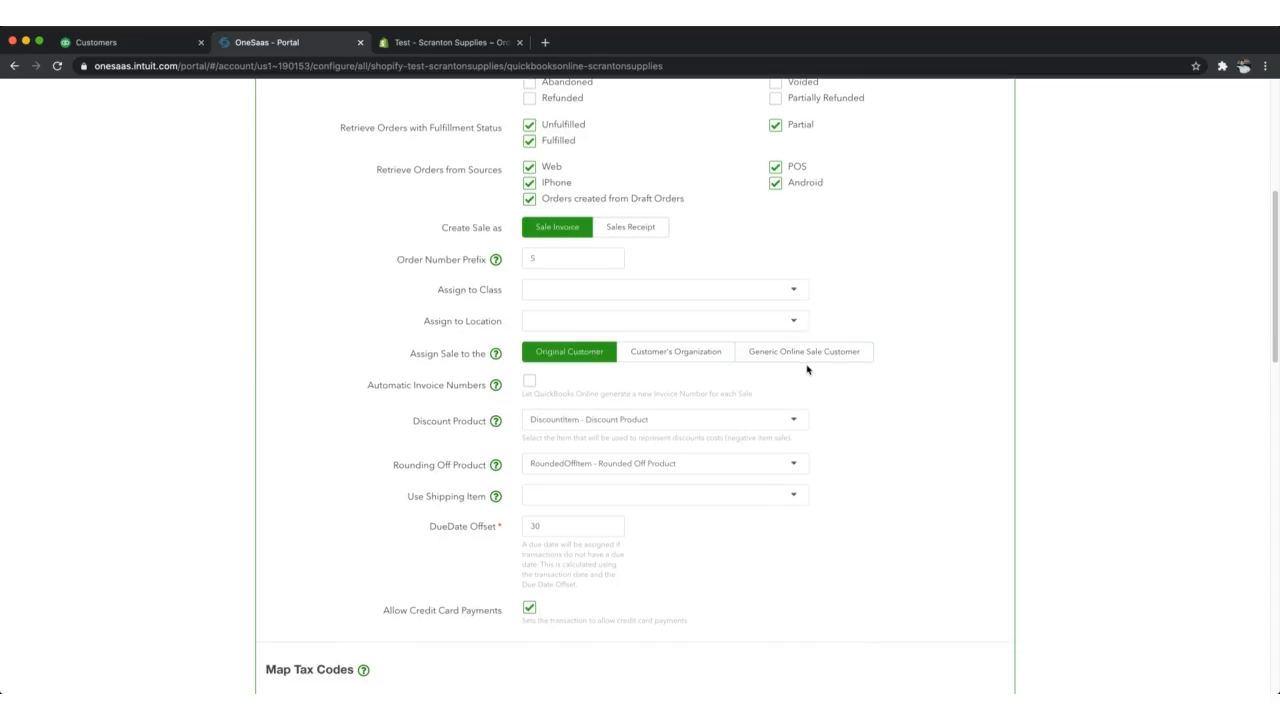
pyautogui.scroll(-1, 807, 370)
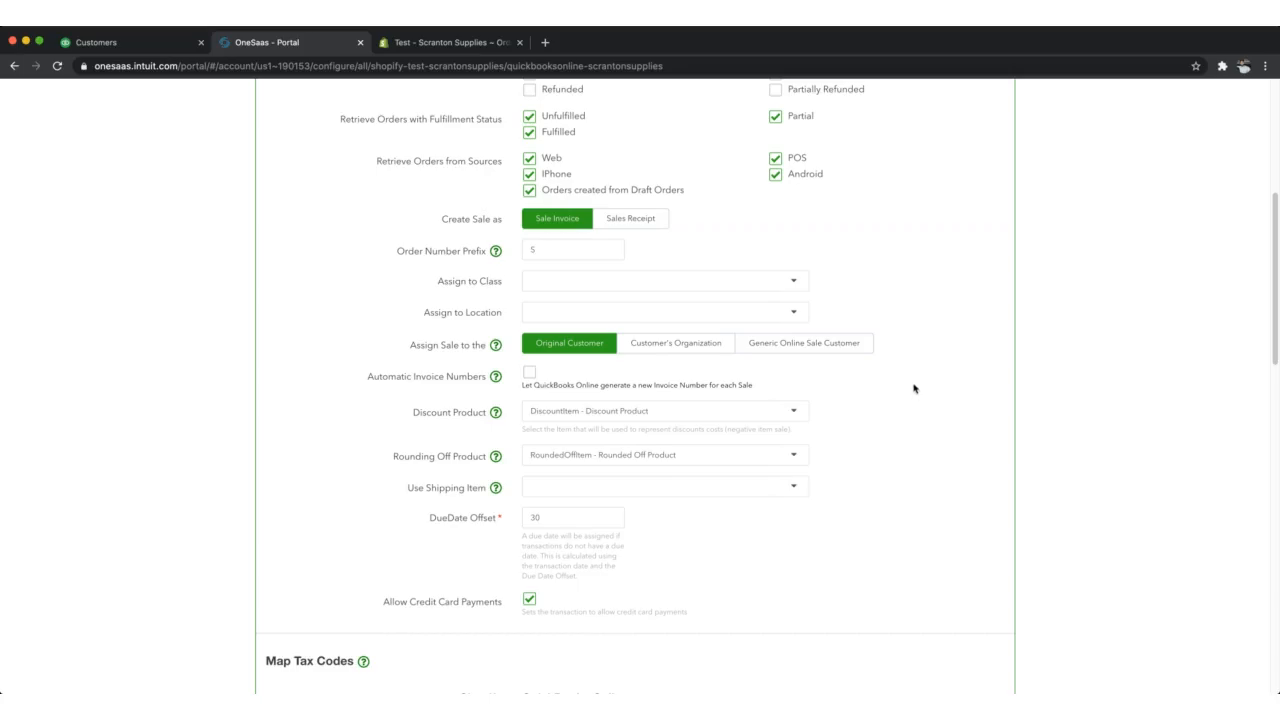
pyautogui.scroll(-2, 914, 388)
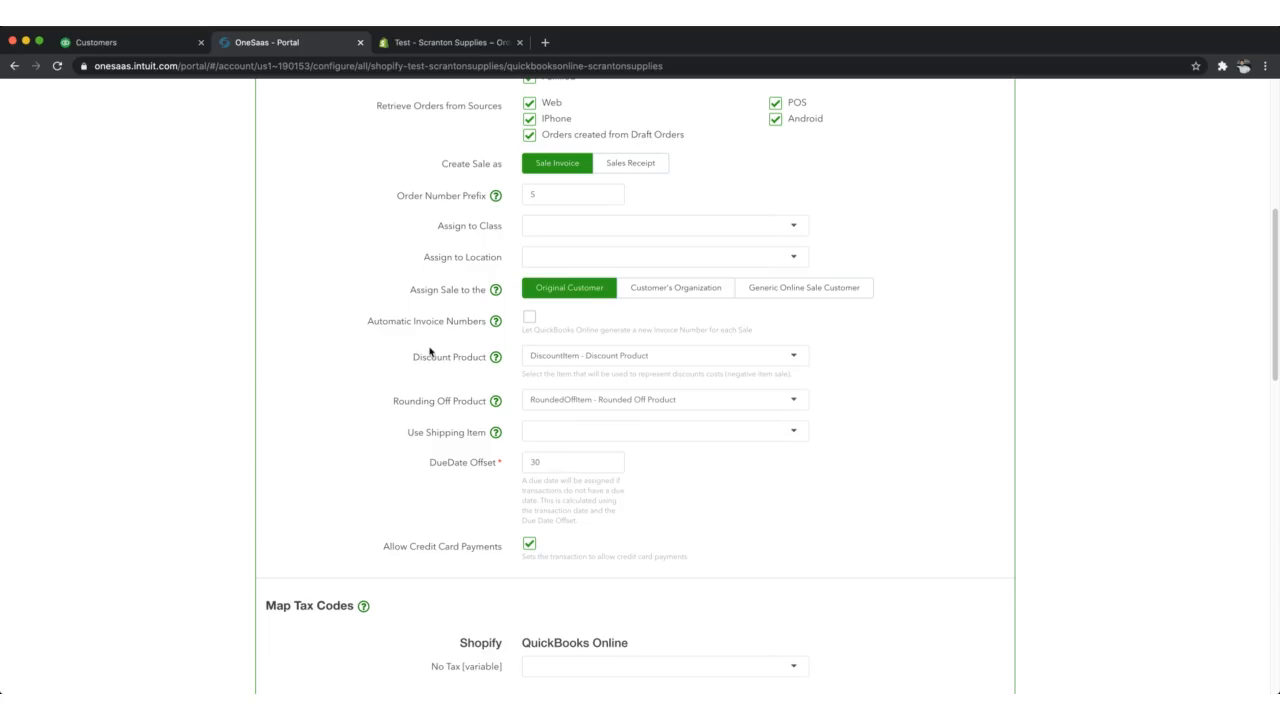
pyautogui.scroll(-1, 430, 350)
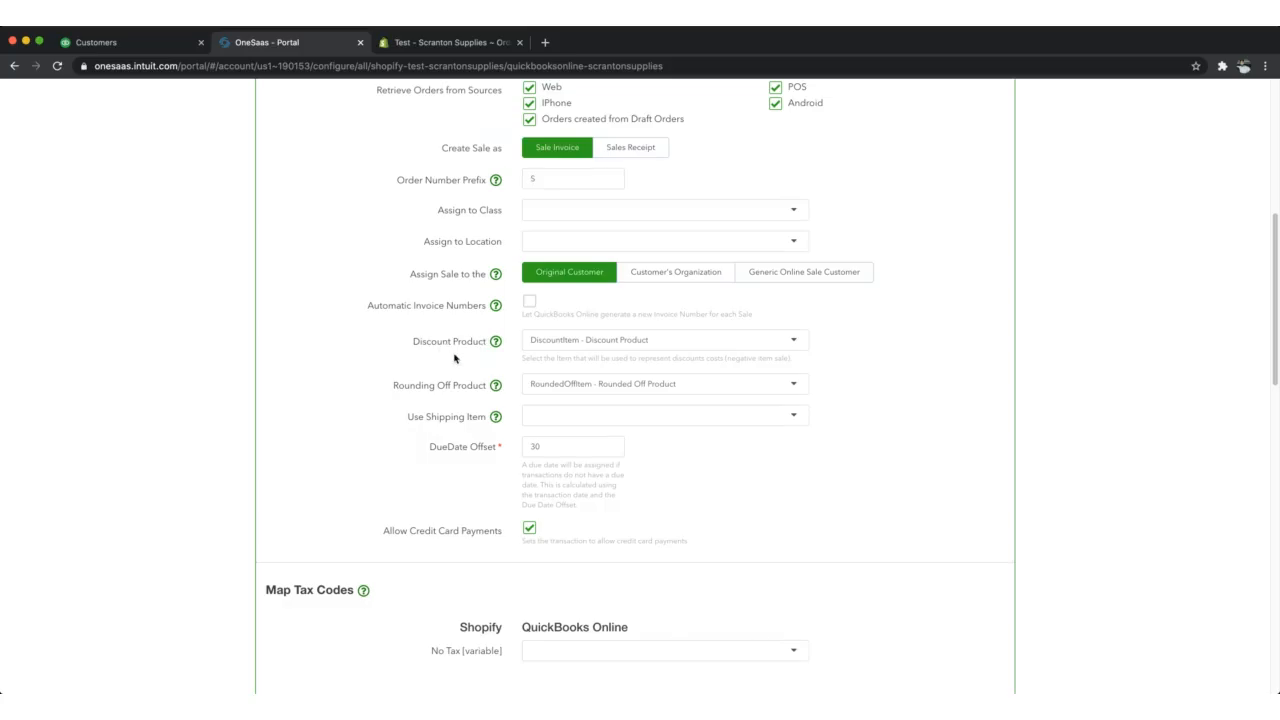
pyautogui.click(799, 345)
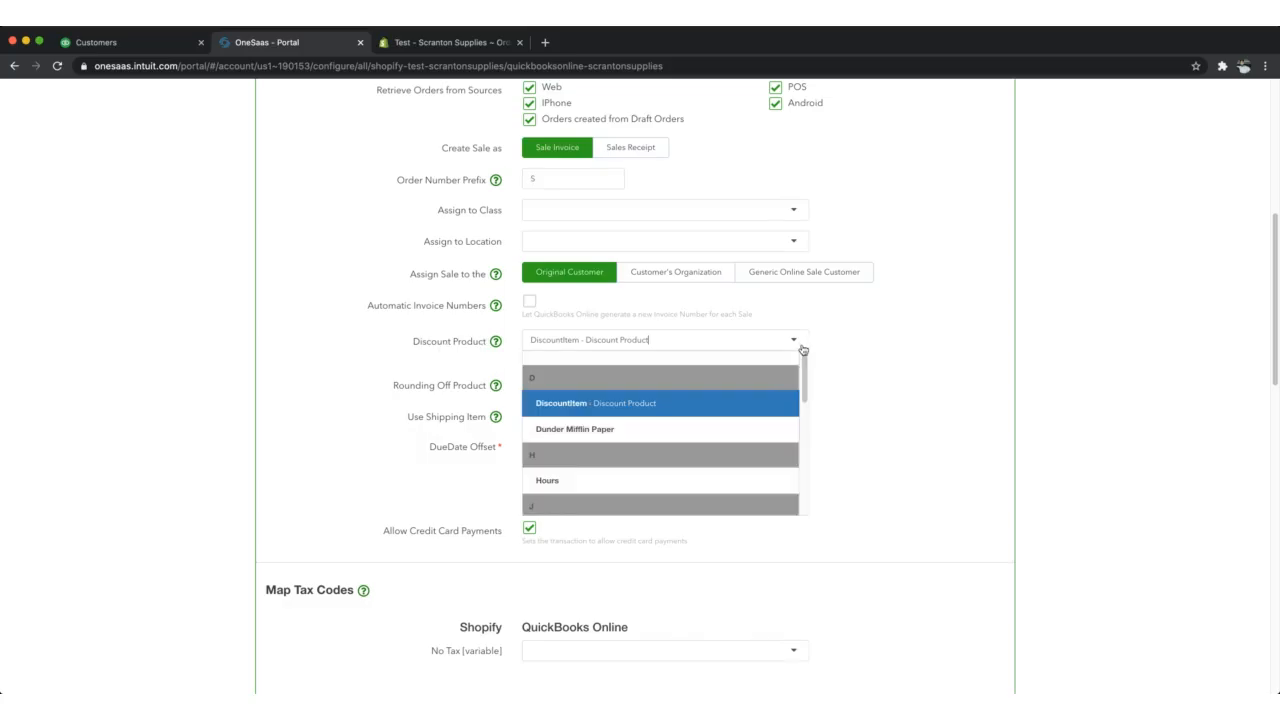
pyautogui.click(876, 386)
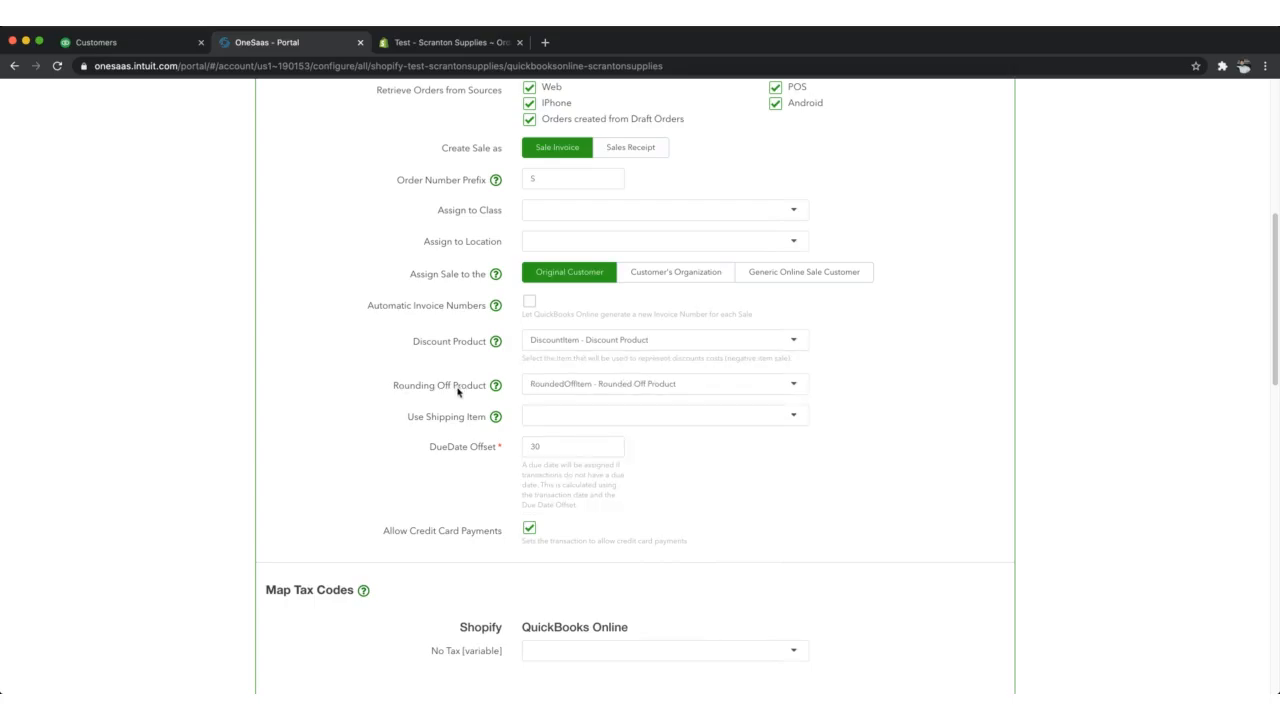
pyautogui.moveTo(495, 386)
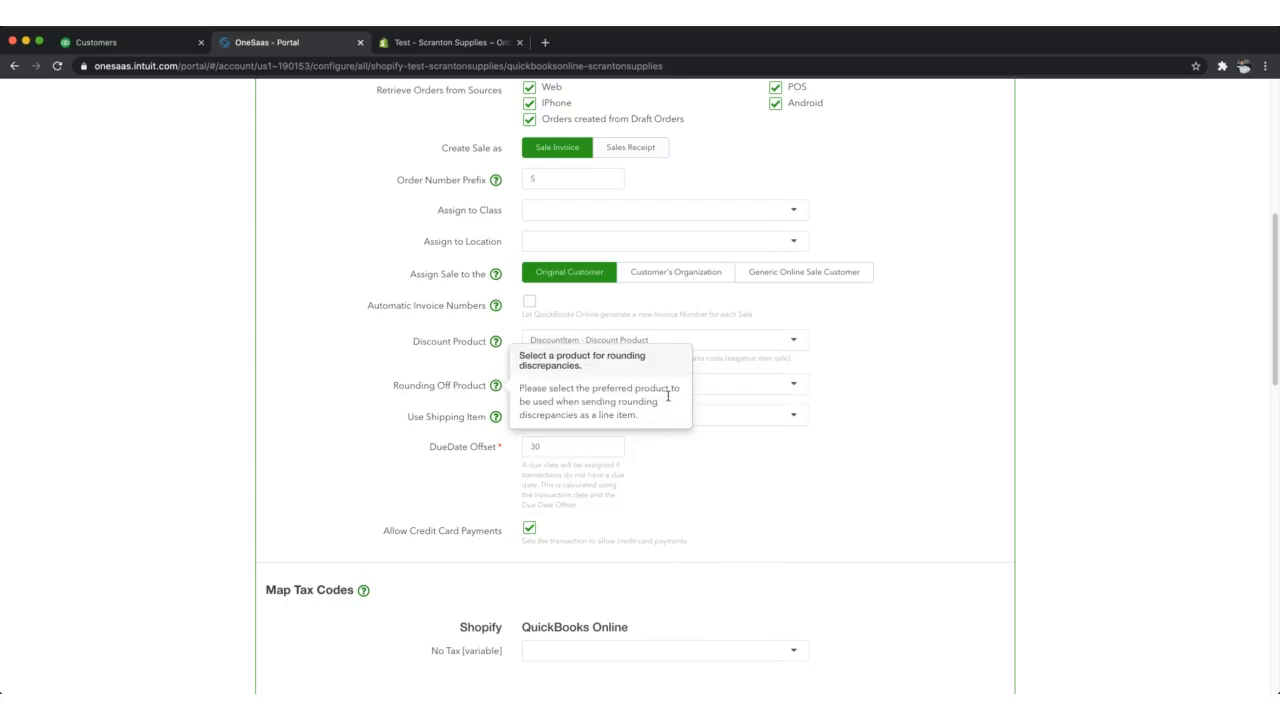
pyautogui.click(800, 388)
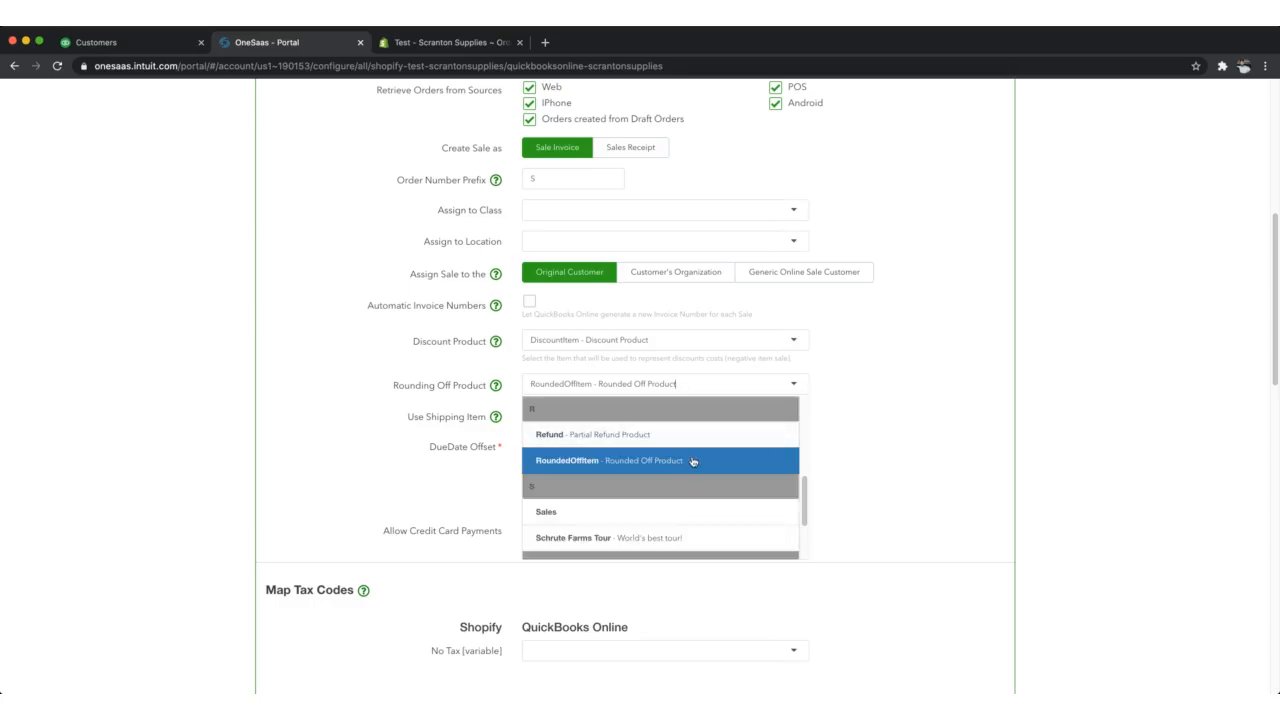
pyautogui.click(876, 433)
# - Examine the workflow's due date offset, tax code mapping, product matching and new item creation settings
pyautogui.scroll(-2, 877, 433)
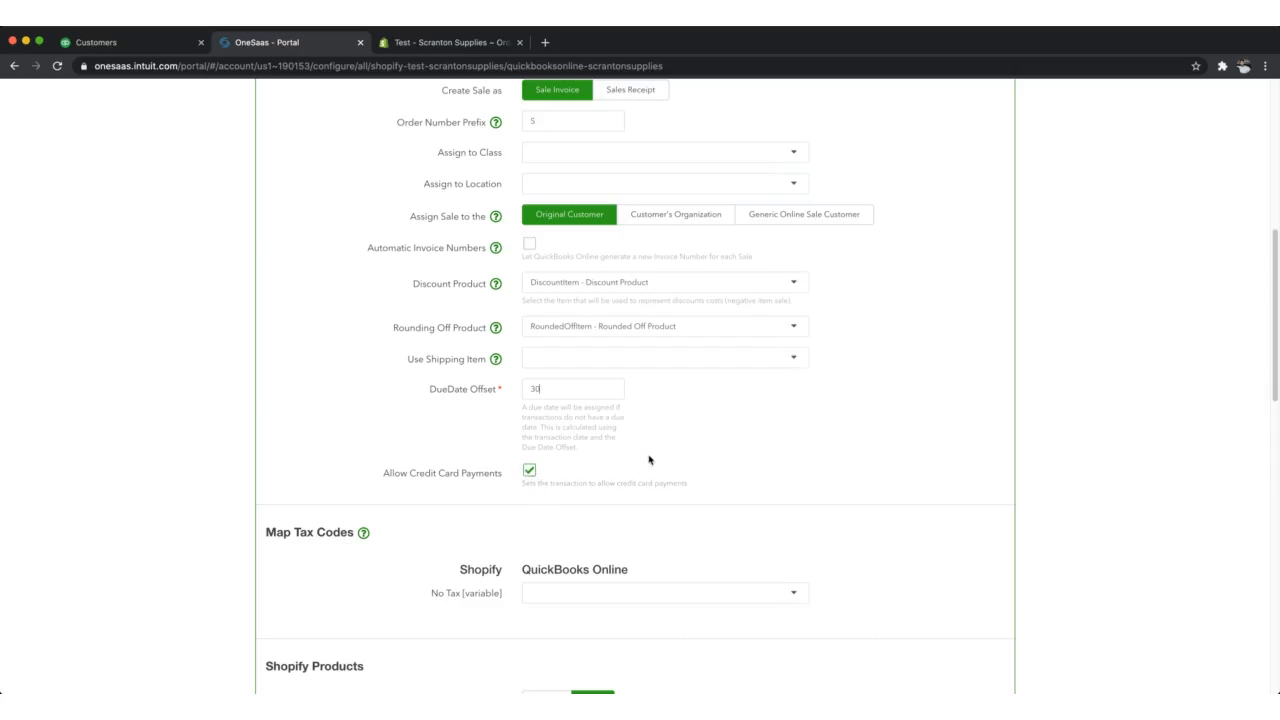
pyautogui.scroll(-1, 649, 460)
pyautogui.scroll(-3, 645, 458)
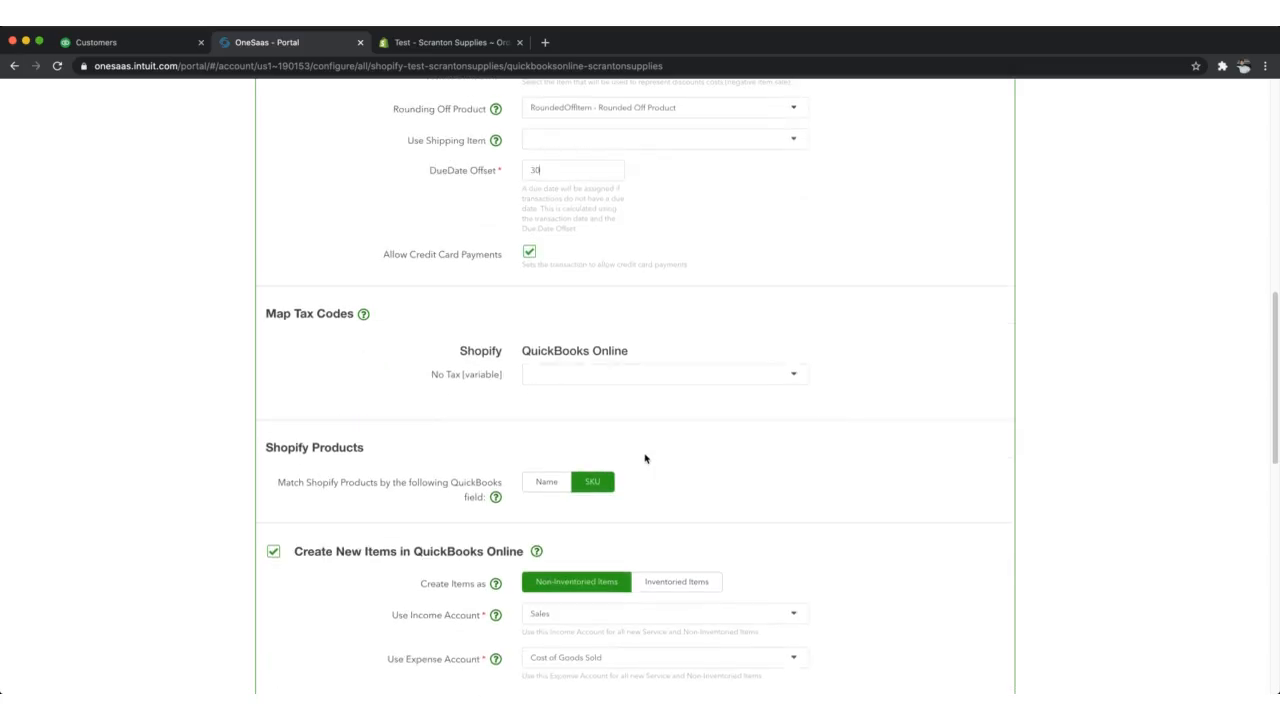
pyautogui.scroll(-1, 645, 458)
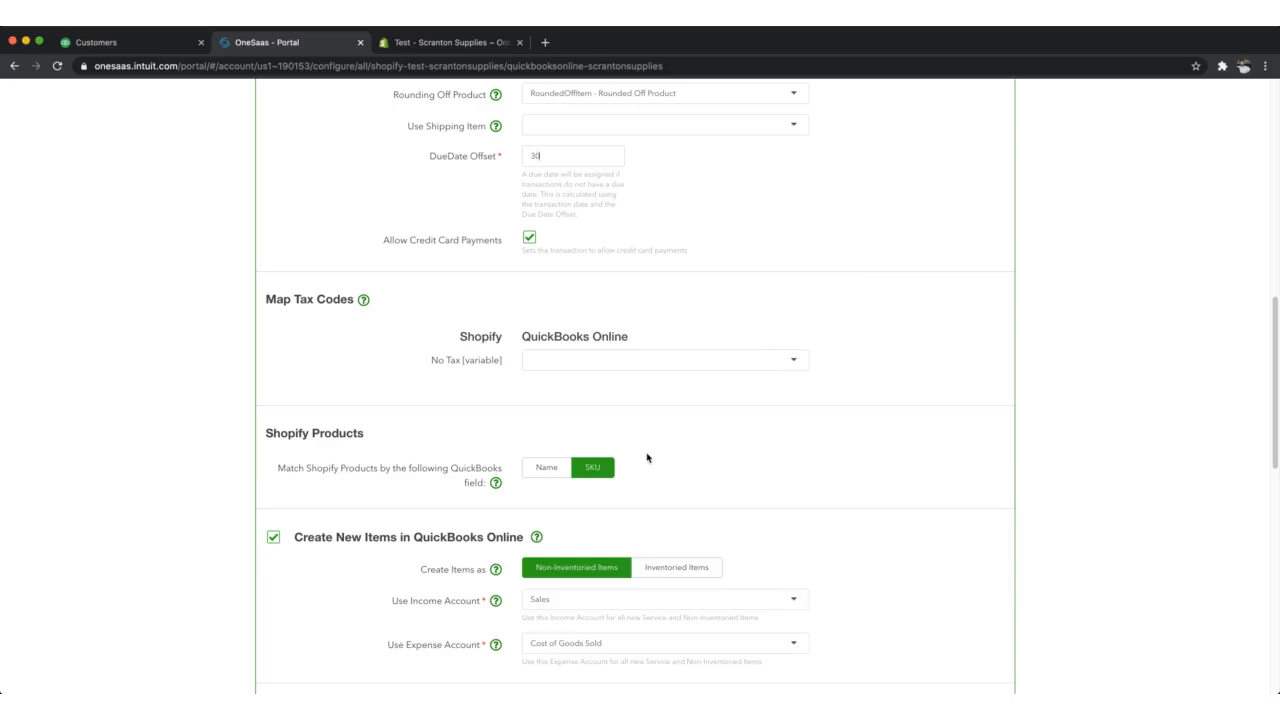
pyautogui.scroll(-1, 647, 458)
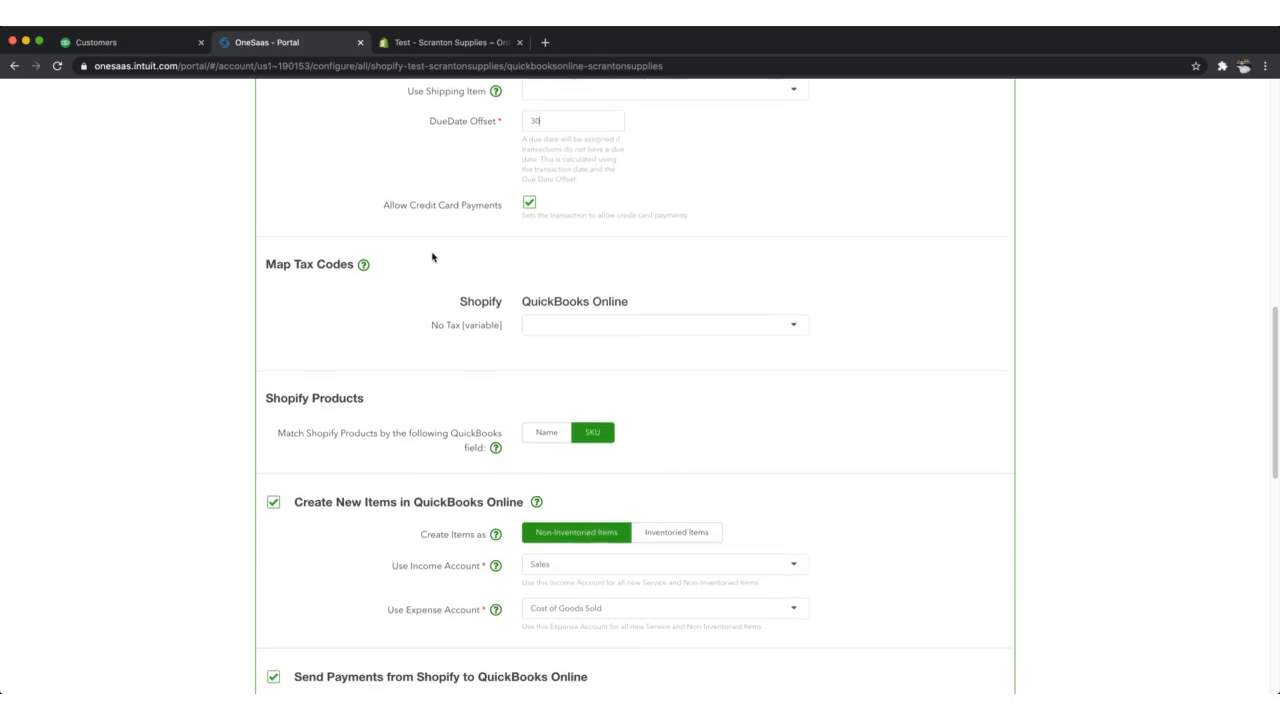
pyautogui.scroll(-3, 370, 436)
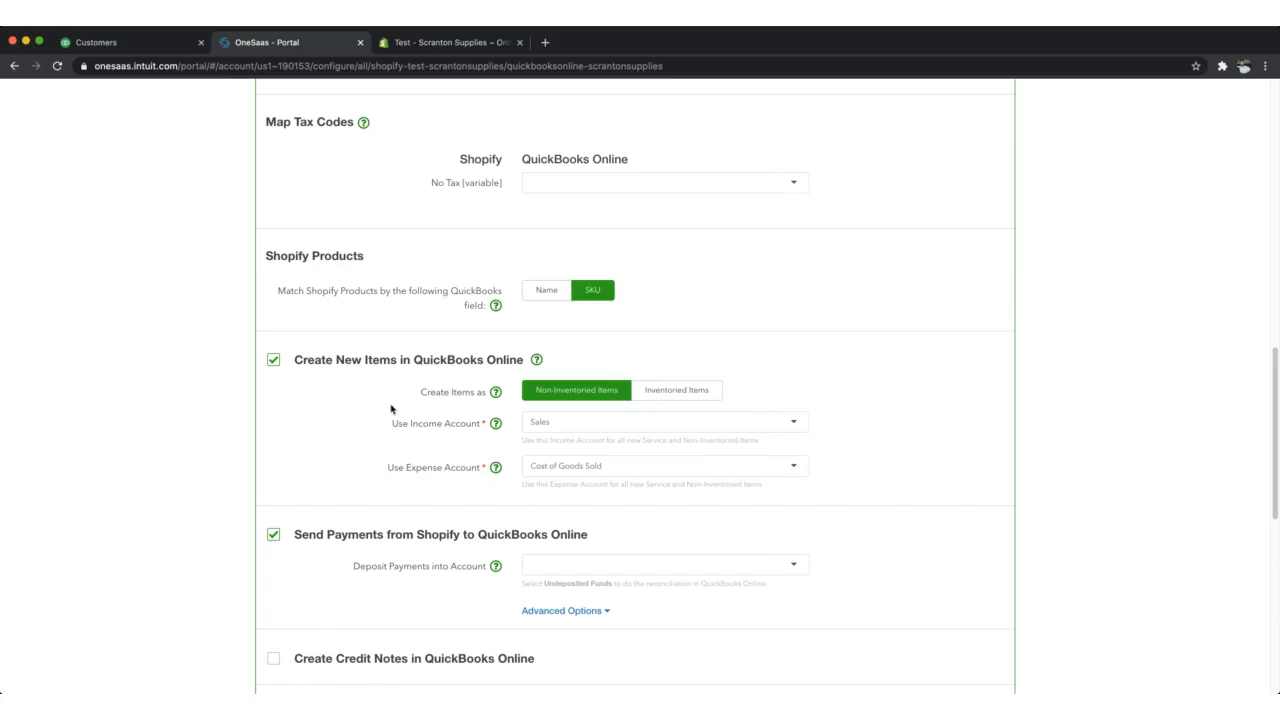
pyautogui.scroll(-1, 391, 408)
pyautogui.scroll(-1, 391, 408)
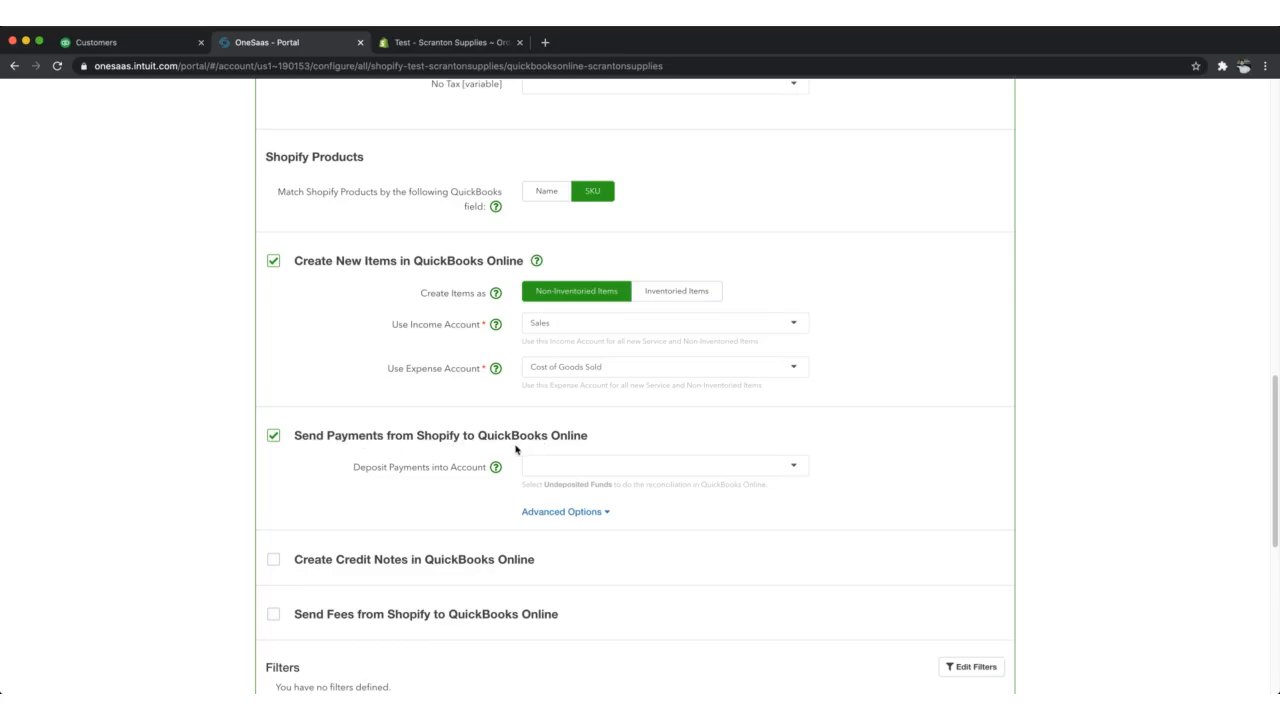
# - Review the deposit account choices for Shopify payments without picking one and save the order workflow
pyautogui.click(795, 471)
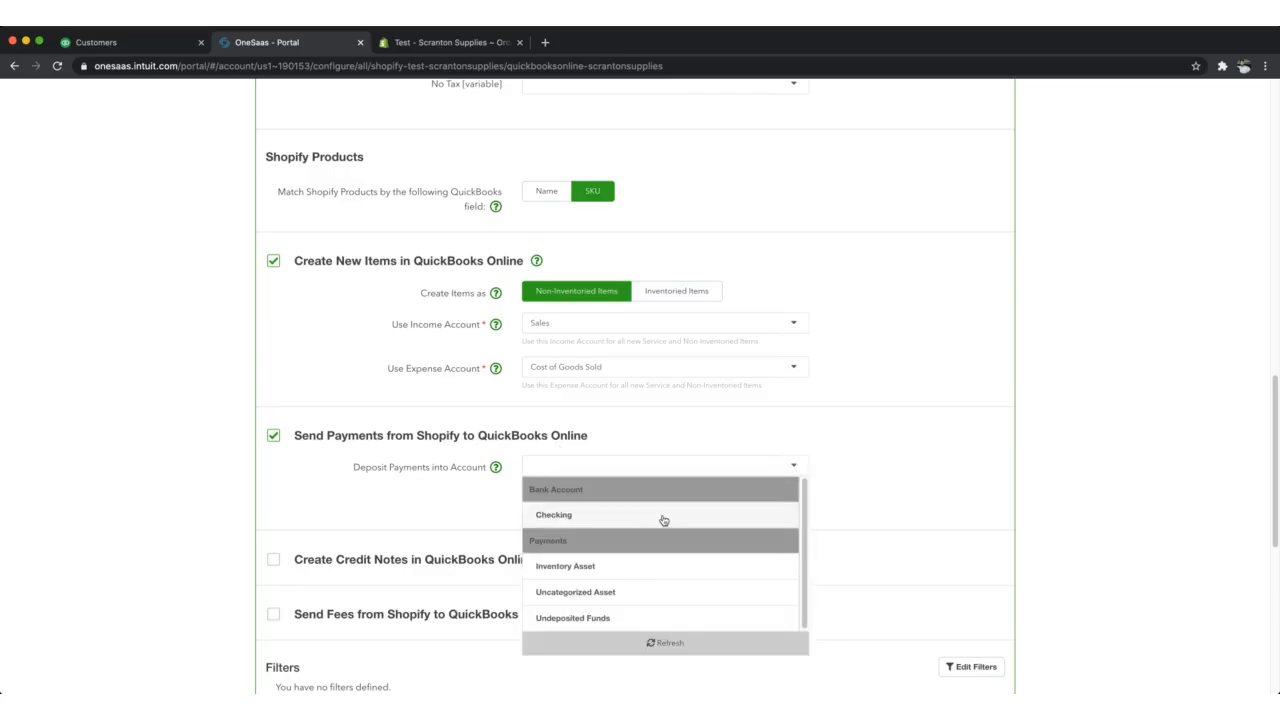
pyautogui.click(876, 487)
pyautogui.scroll(-3, 876, 490)
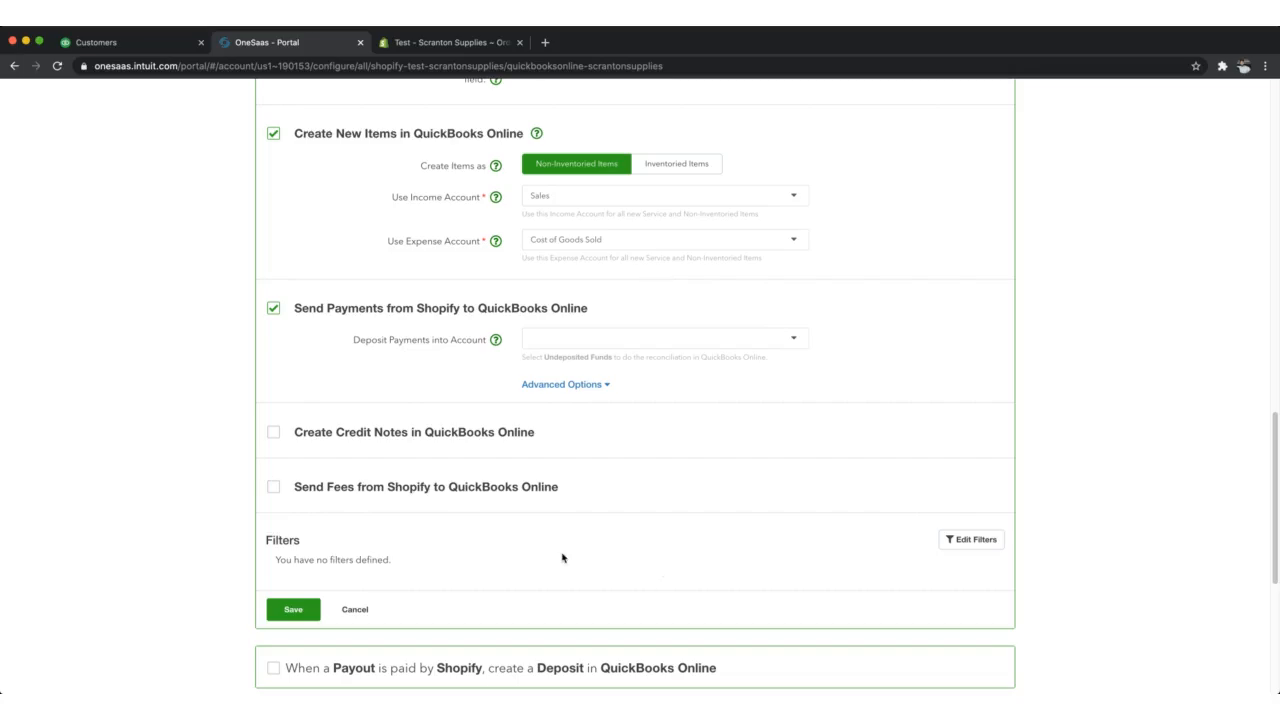
pyautogui.click(294, 611)
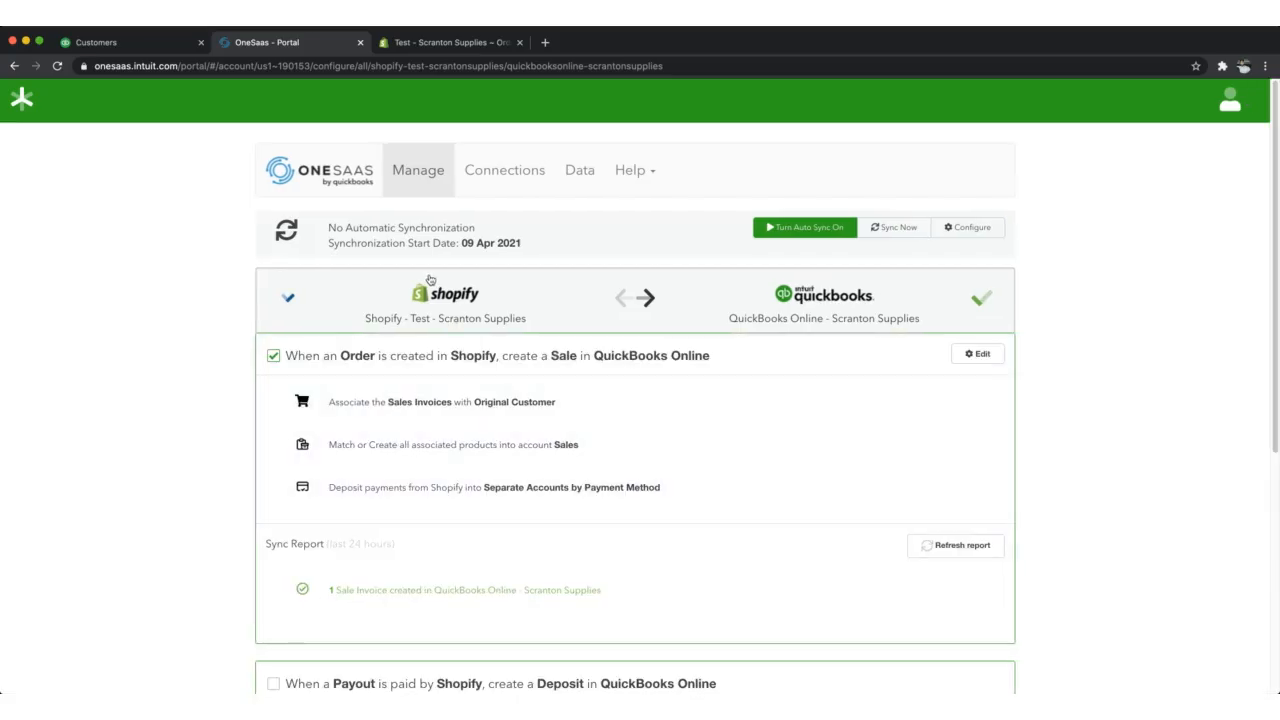
# - Check the payment-pending order in Shopify and open the same customer's transaction list in QuickBooks
pyautogui.click(427, 42)
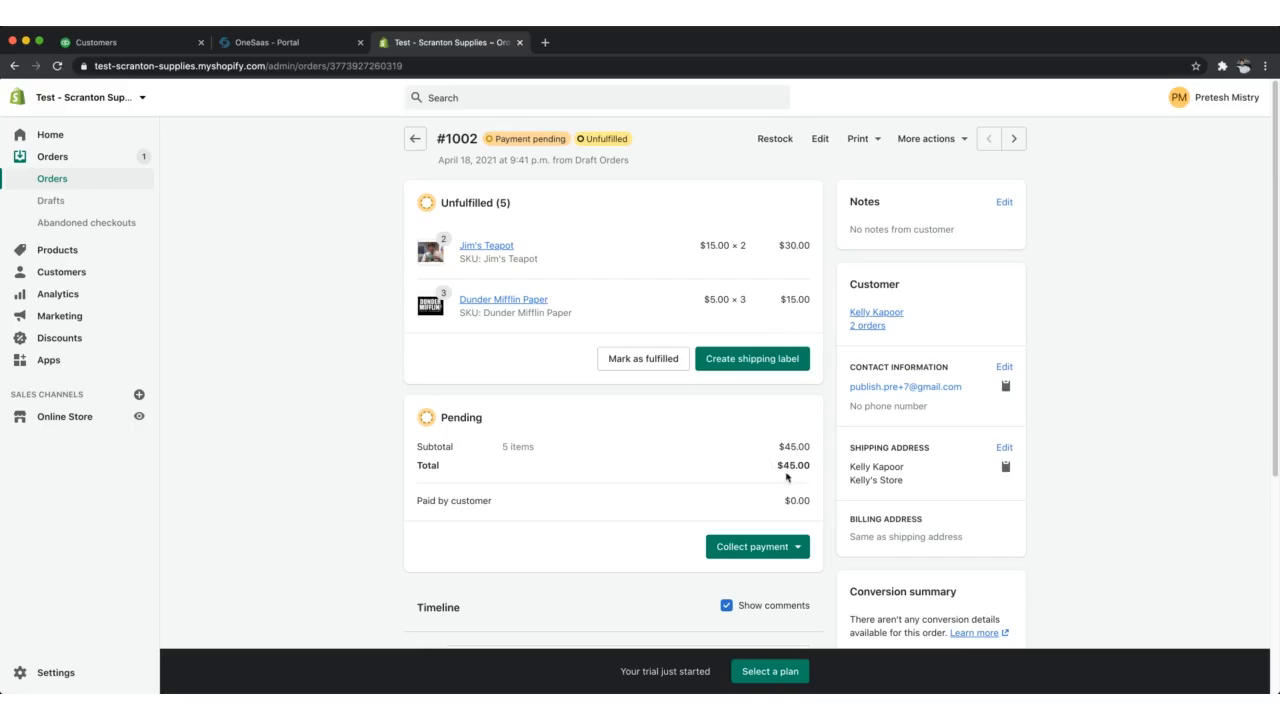
pyautogui.click(96, 45)
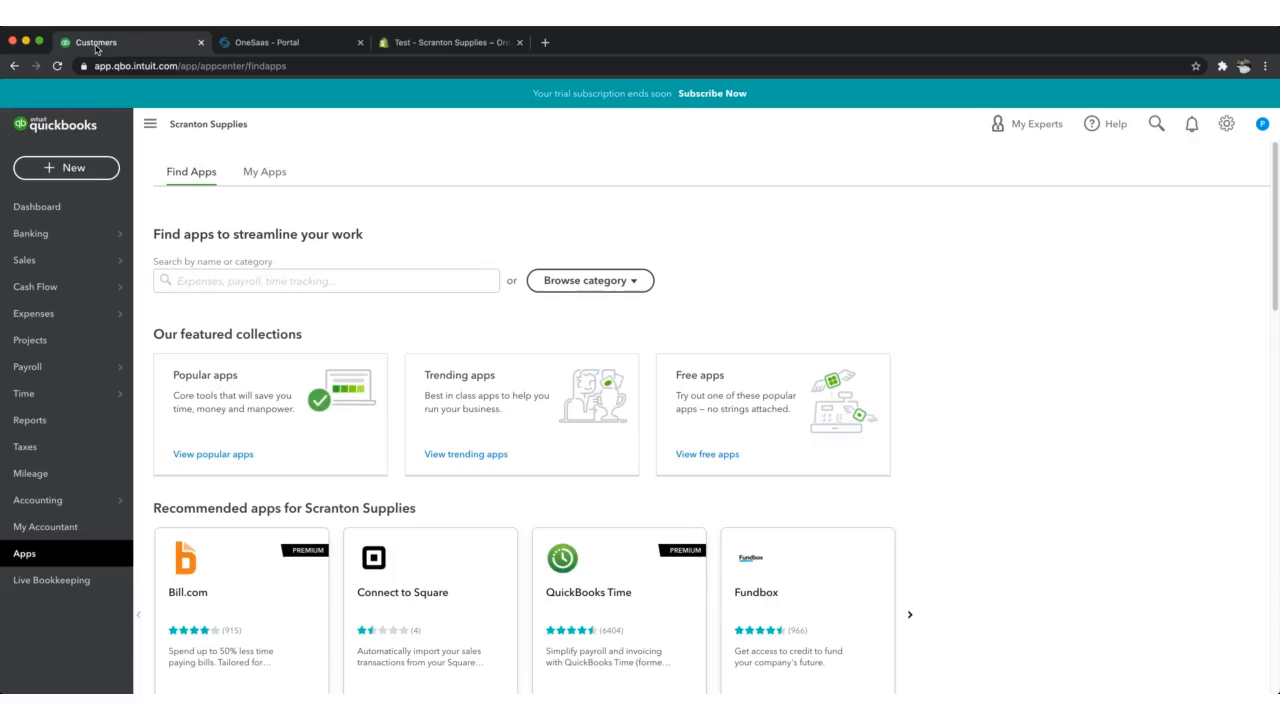
pyautogui.moveTo(52, 258)
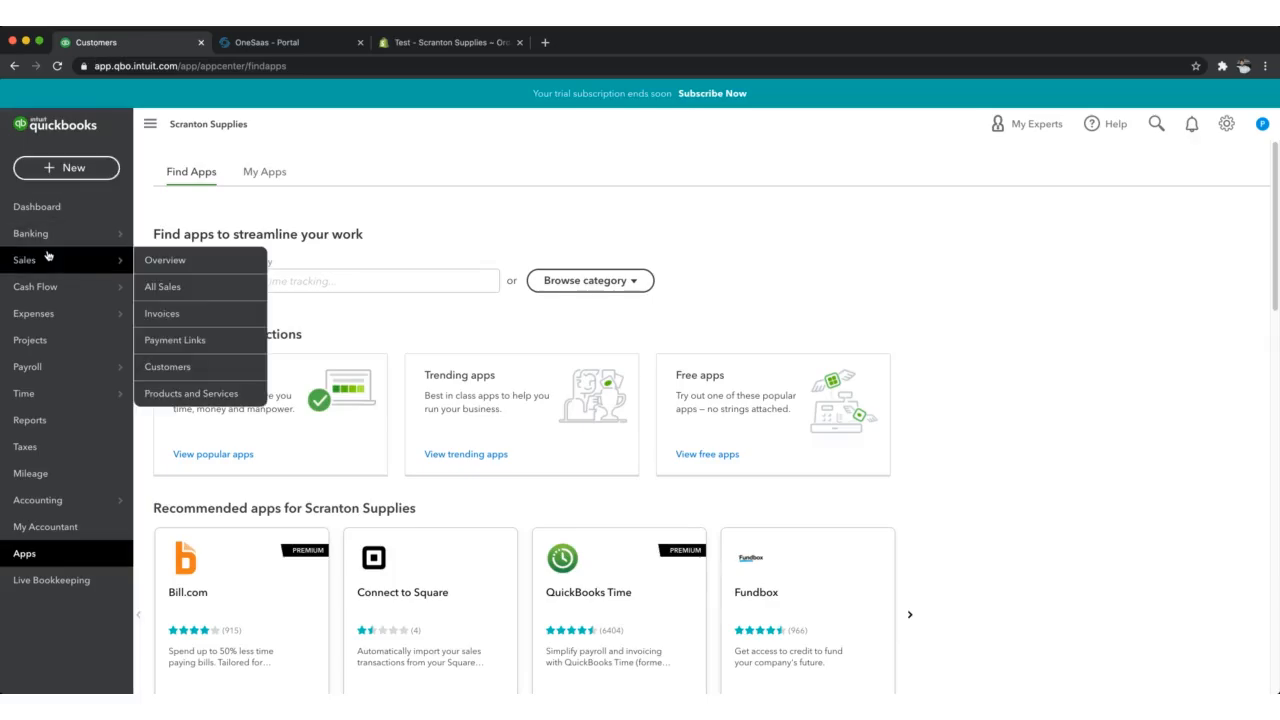
pyautogui.click(157, 366)
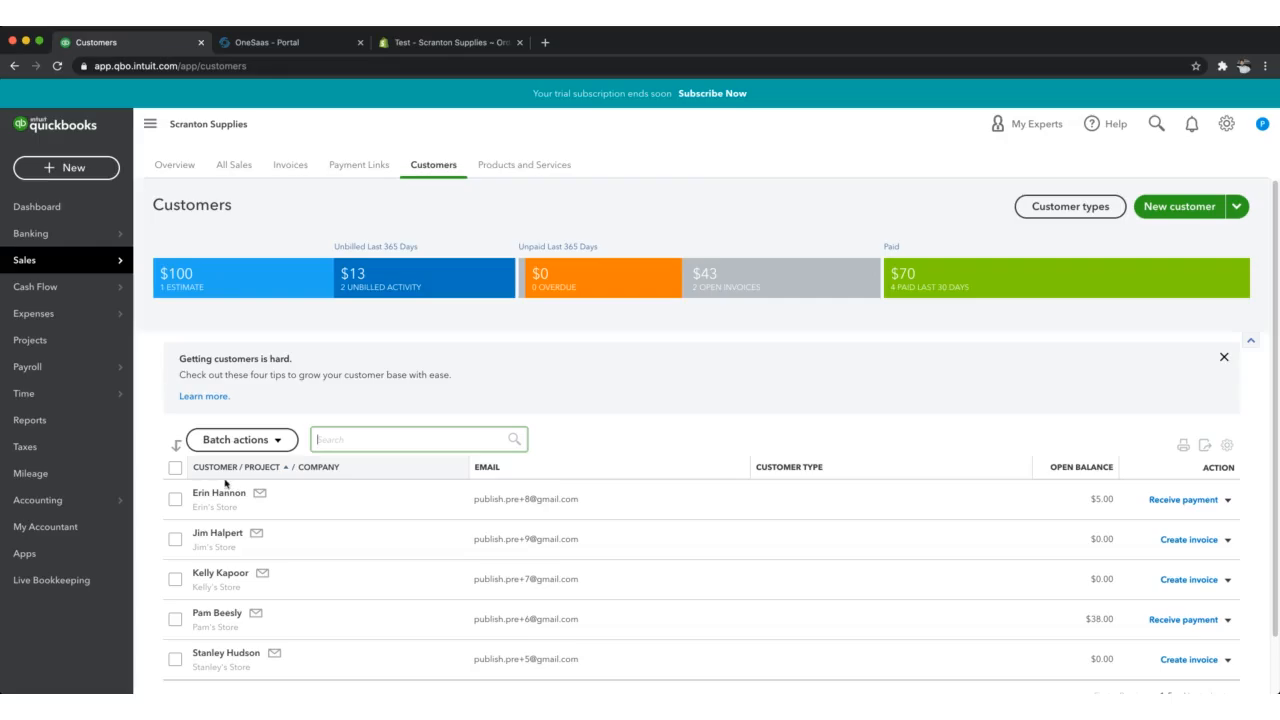
pyautogui.click(222, 555)
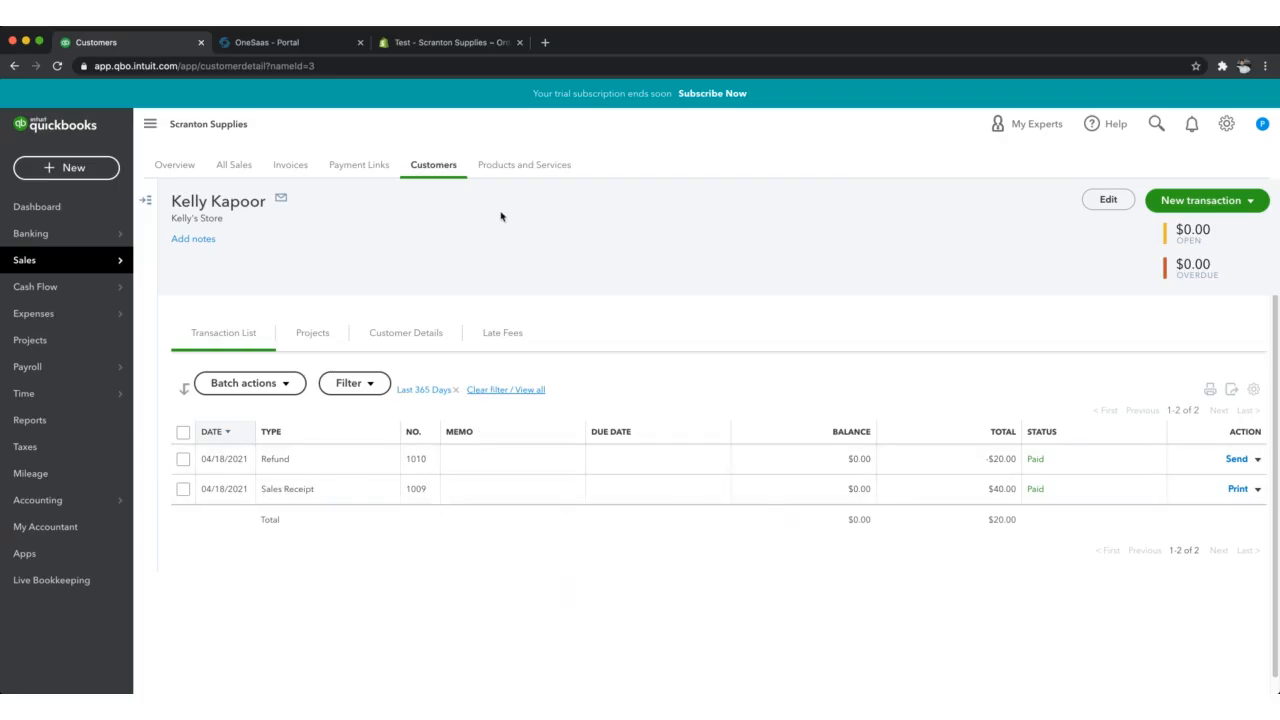
# - Run a manual sync in OneSaas and return to the customer's transactions in QuickBooks
pyautogui.click(298, 52)
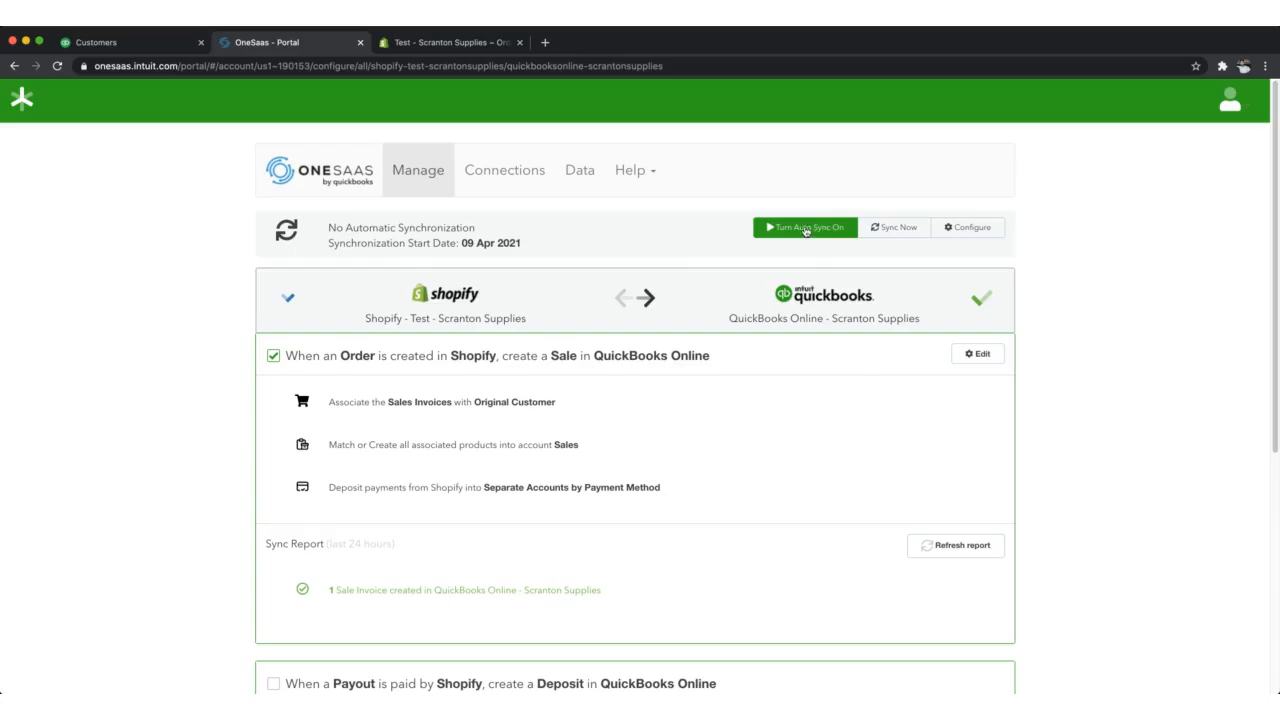
pyautogui.click(893, 231)
pyautogui.click(134, 51)
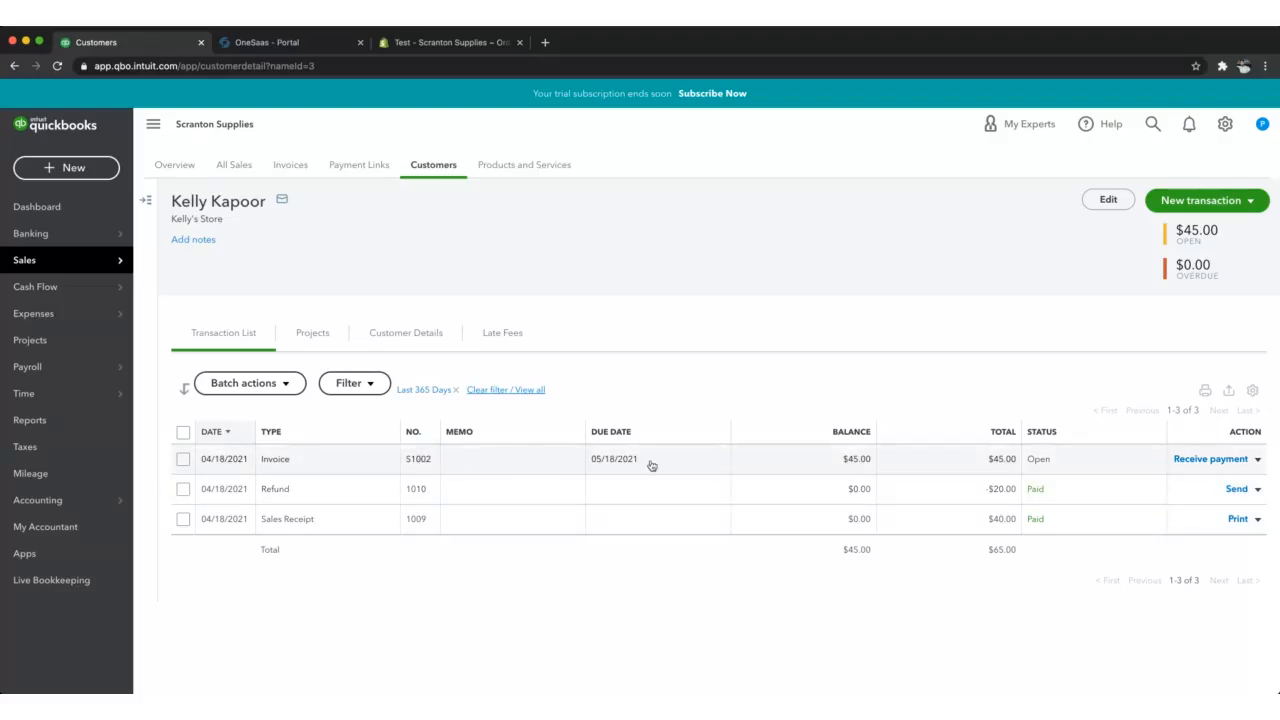
# - Open the customer's synced invoice, try Net 30 as its terms, review the line items and total, and leave without saving
pyautogui.click(851, 469)
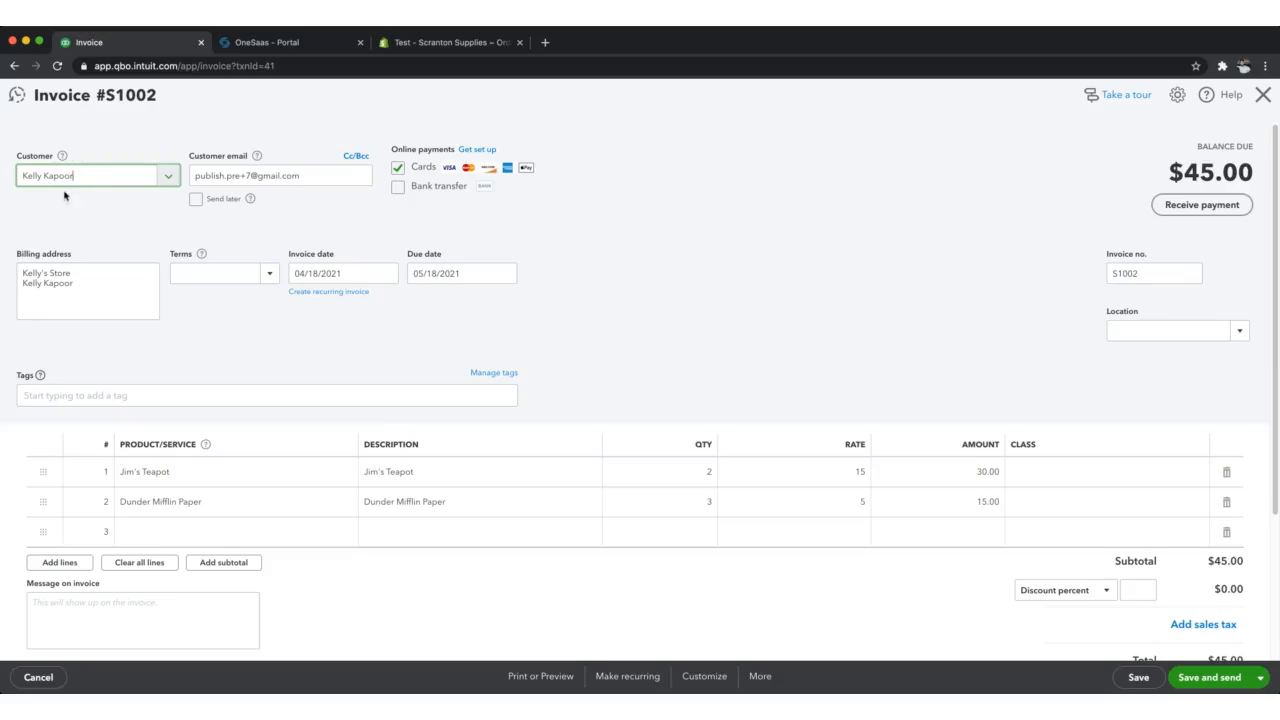
pyautogui.click(272, 277)
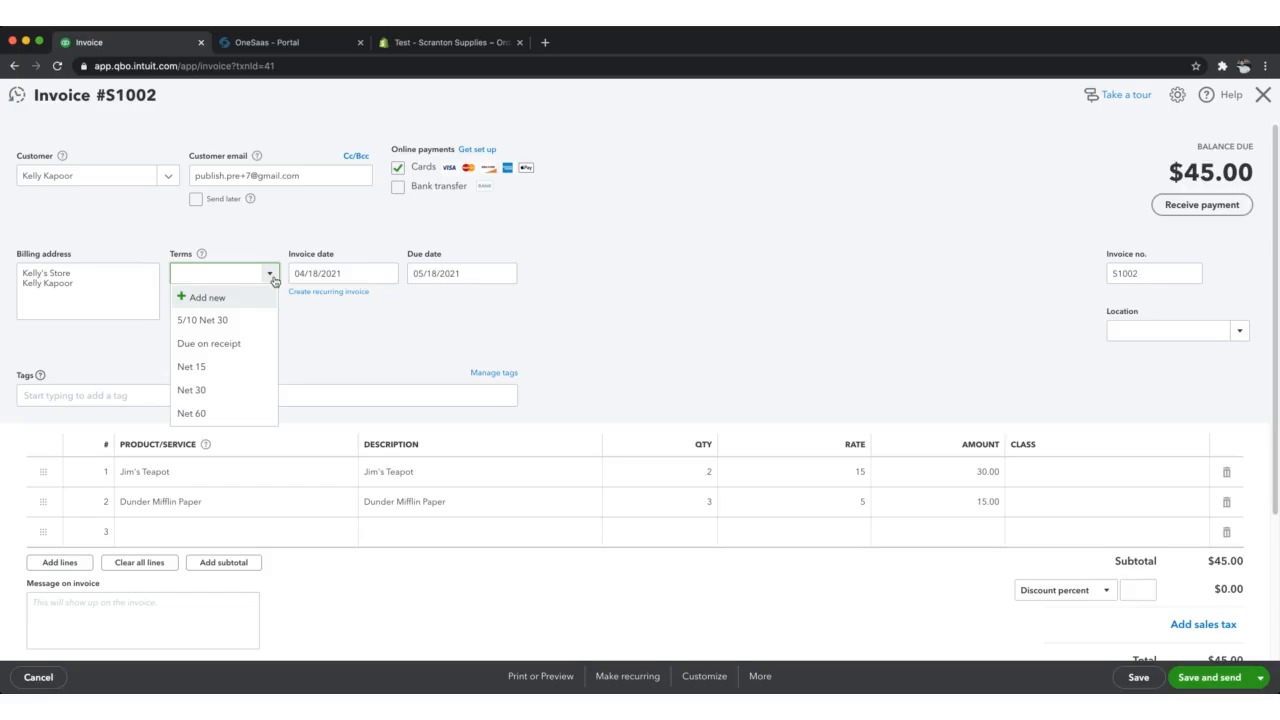
pyautogui.click(196, 391)
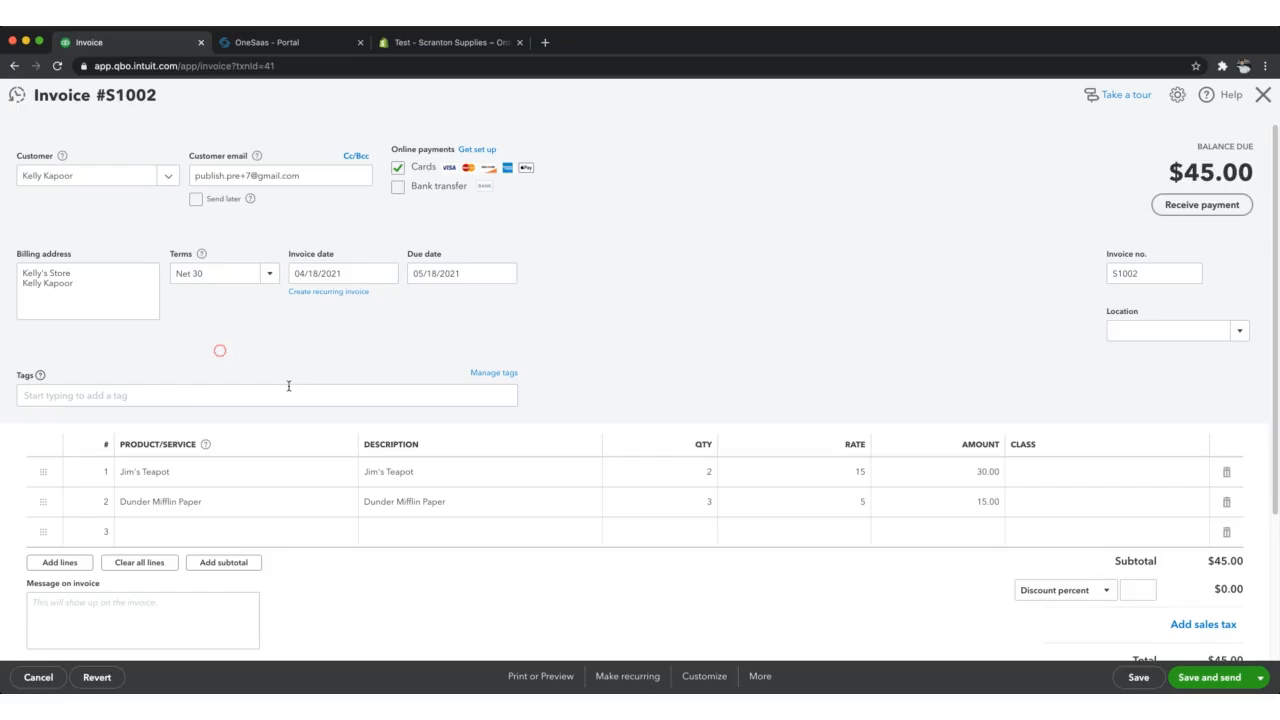
pyautogui.scroll(-1, 286, 386)
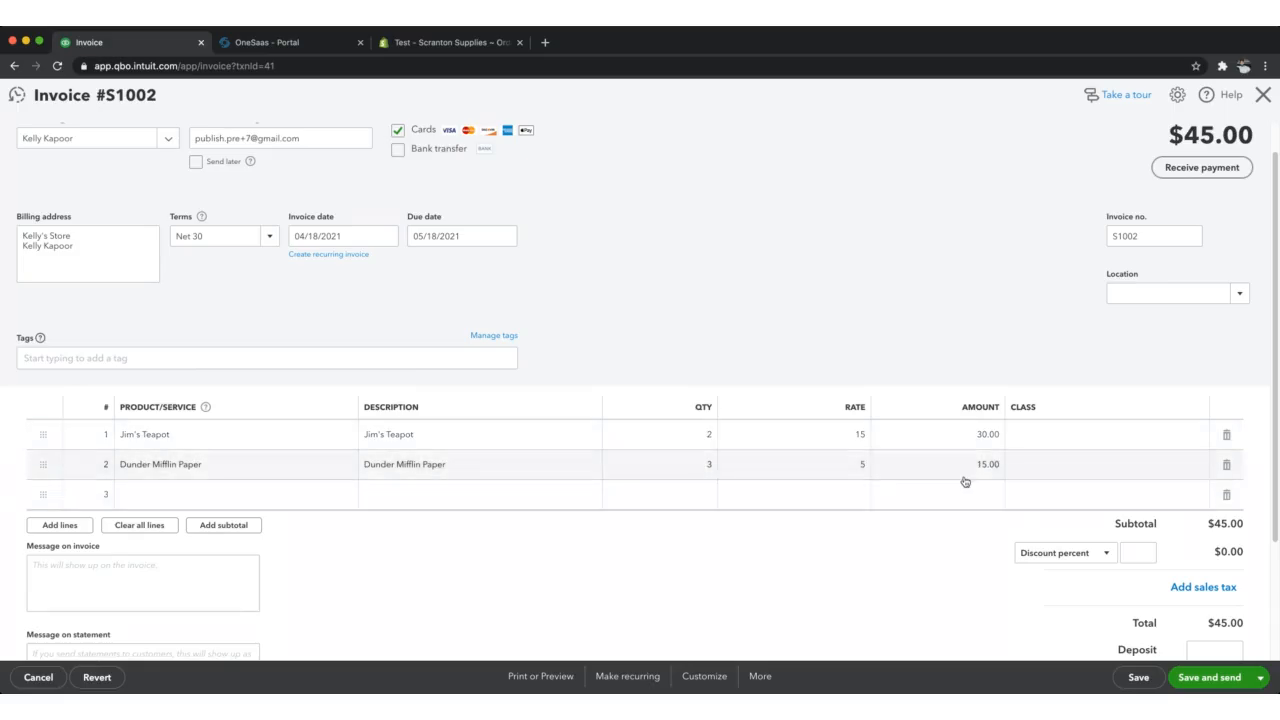
pyautogui.scroll(-2, 965, 482)
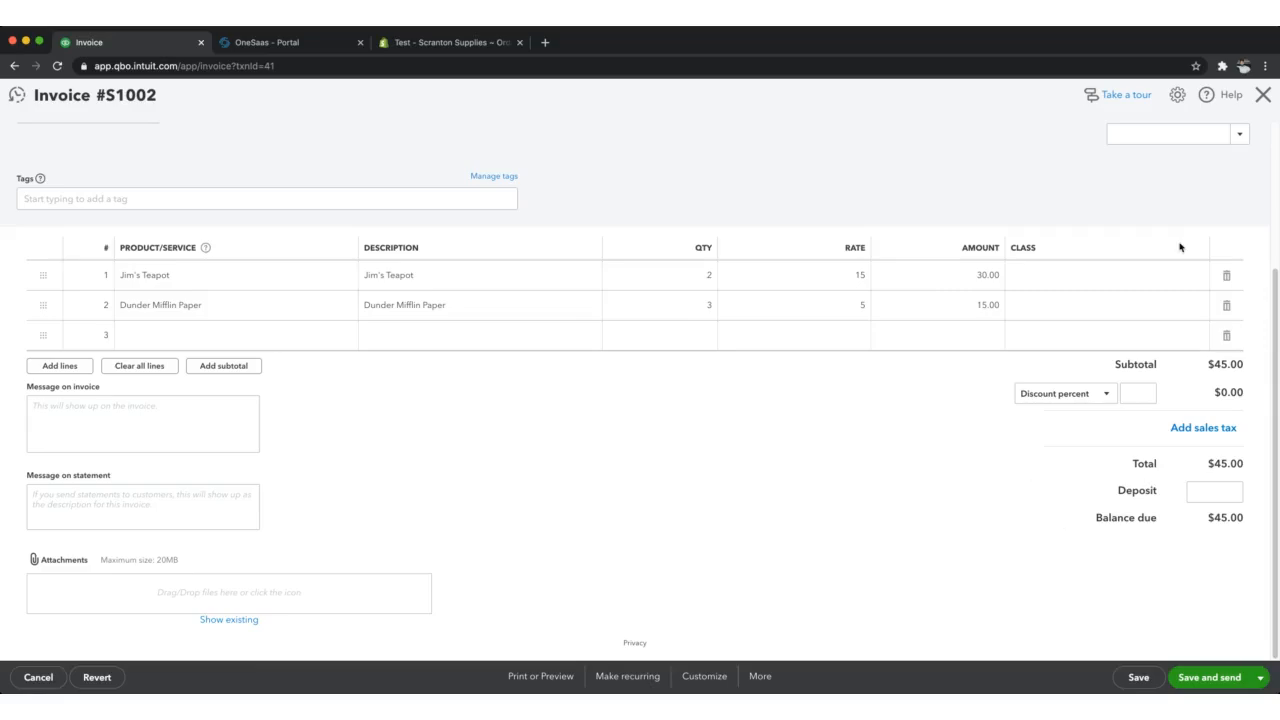
pyautogui.click(1263, 96)
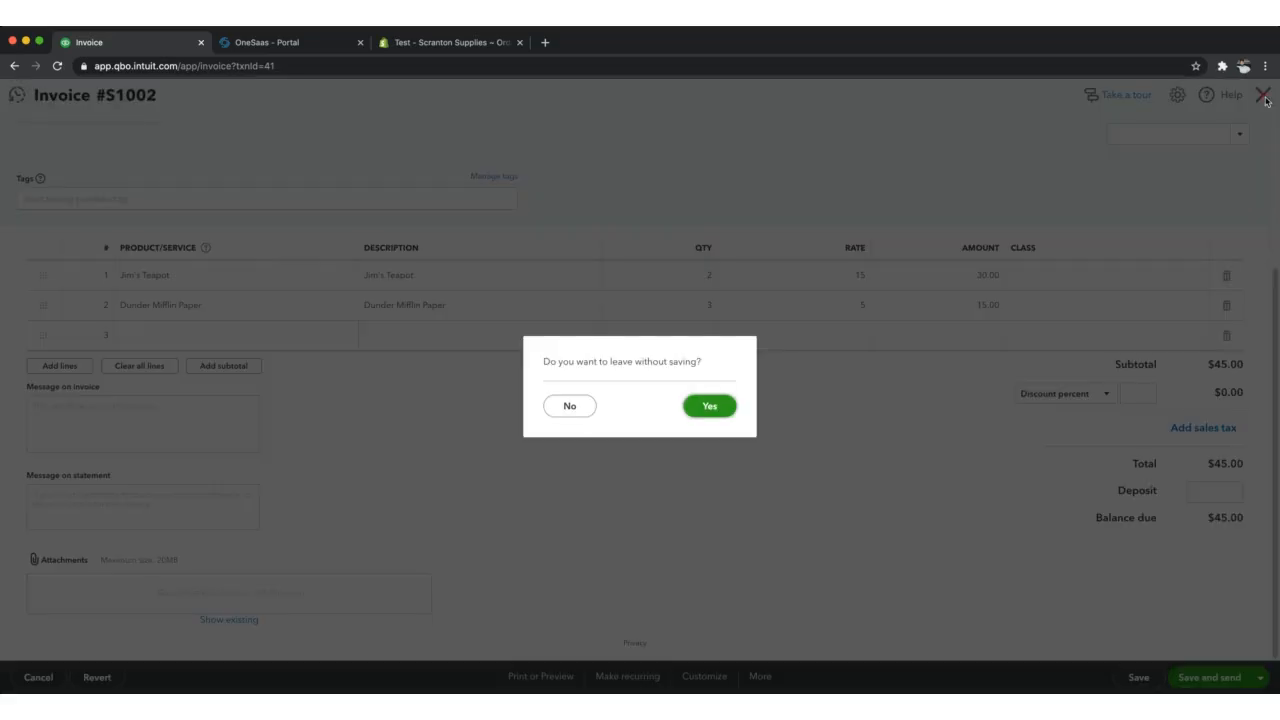
pyautogui.click(710, 407)
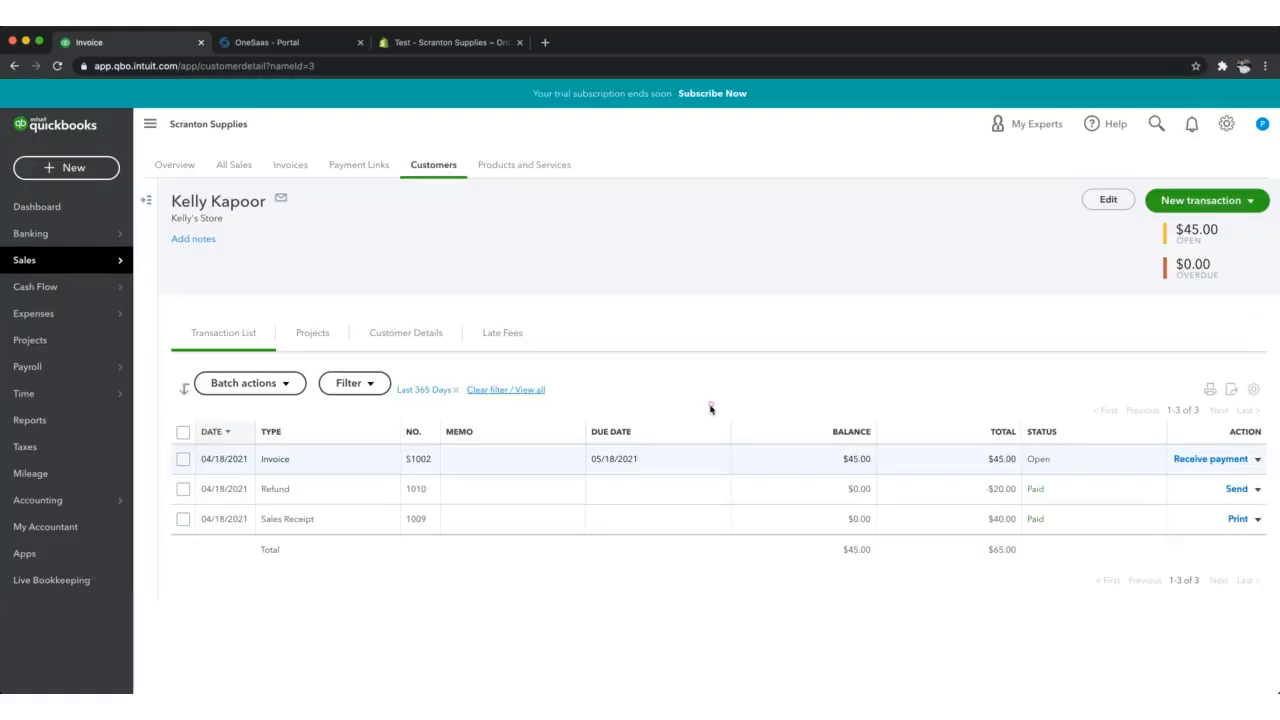